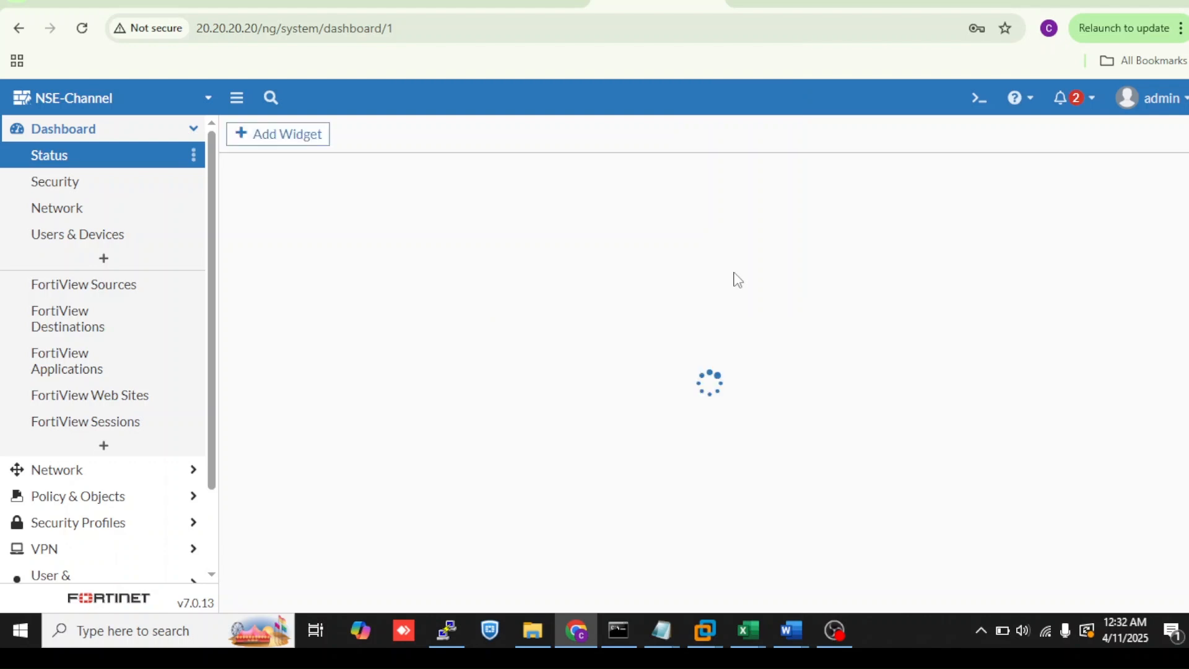
# - Open the network interfaces list and review each interface's IP/netmask and member ports
pyautogui.click(128, 475)
pyautogui.click(153, 192)
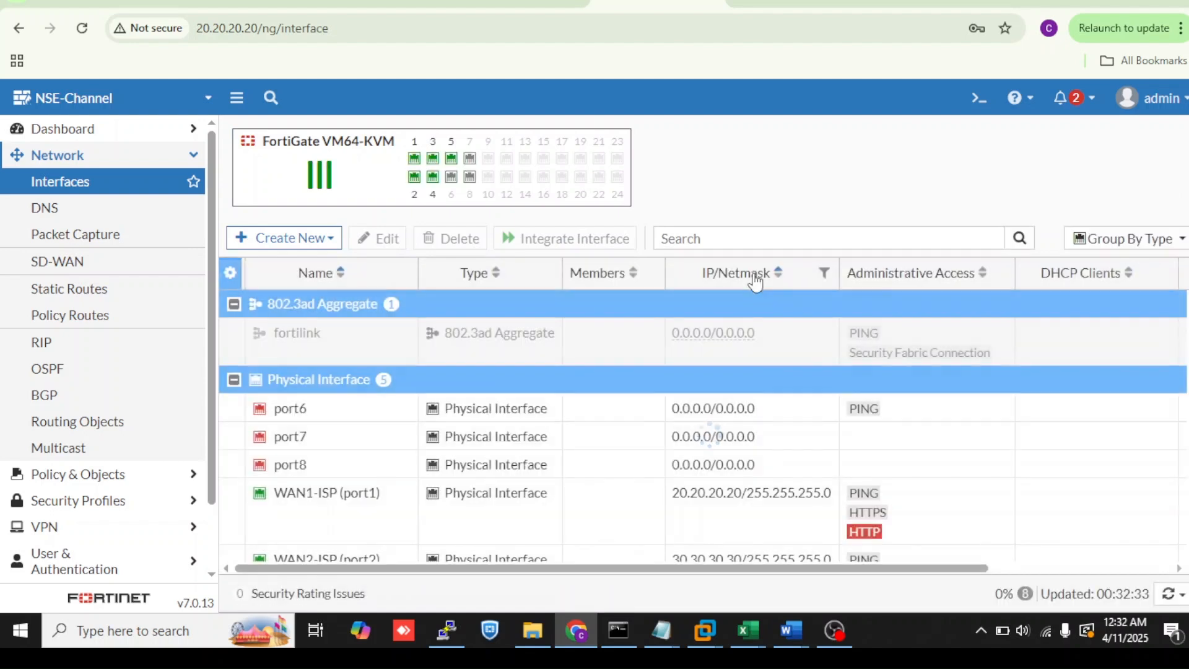
pyautogui.scroll(-3, 707, 319)
pyautogui.scroll(3, 705, 320)
pyautogui.scroll(-3, 705, 321)
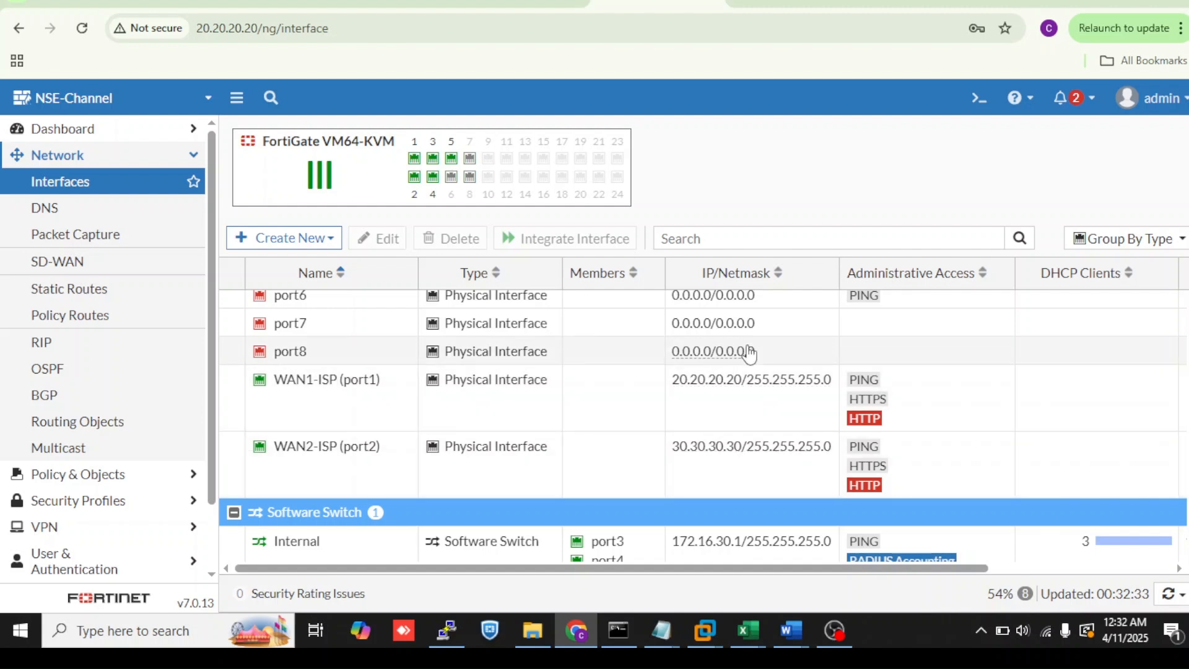
pyautogui.scroll(-2, 758, 378)
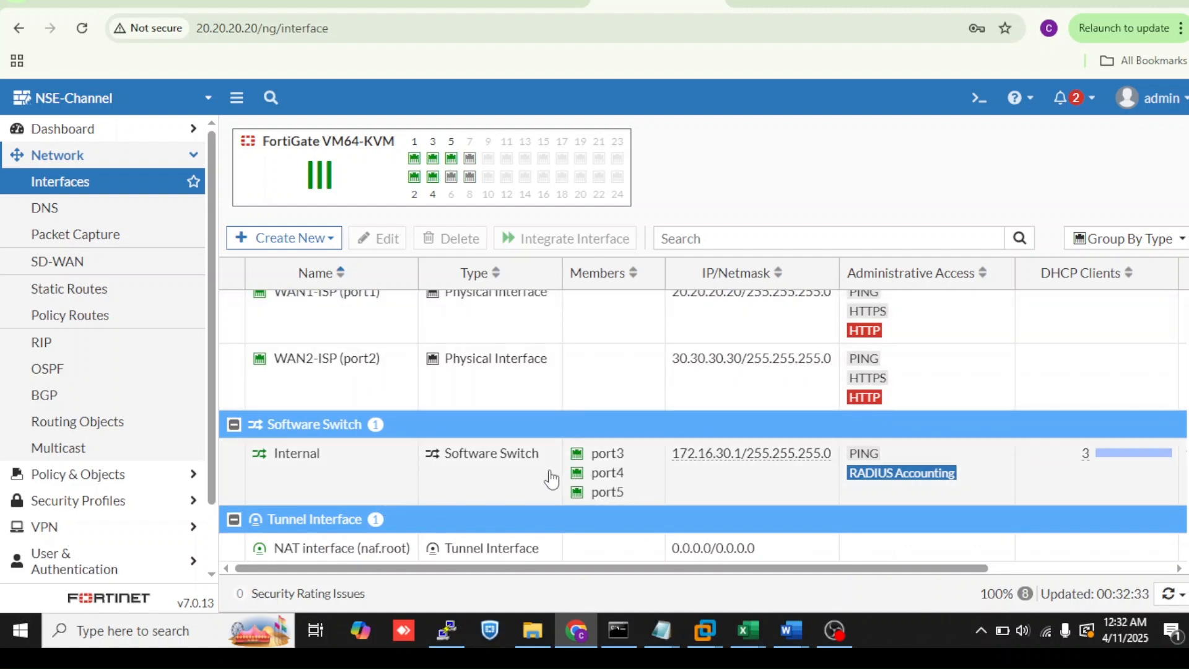
pyautogui.scroll(3, 551, 477)
pyautogui.scroll(-3, 553, 475)
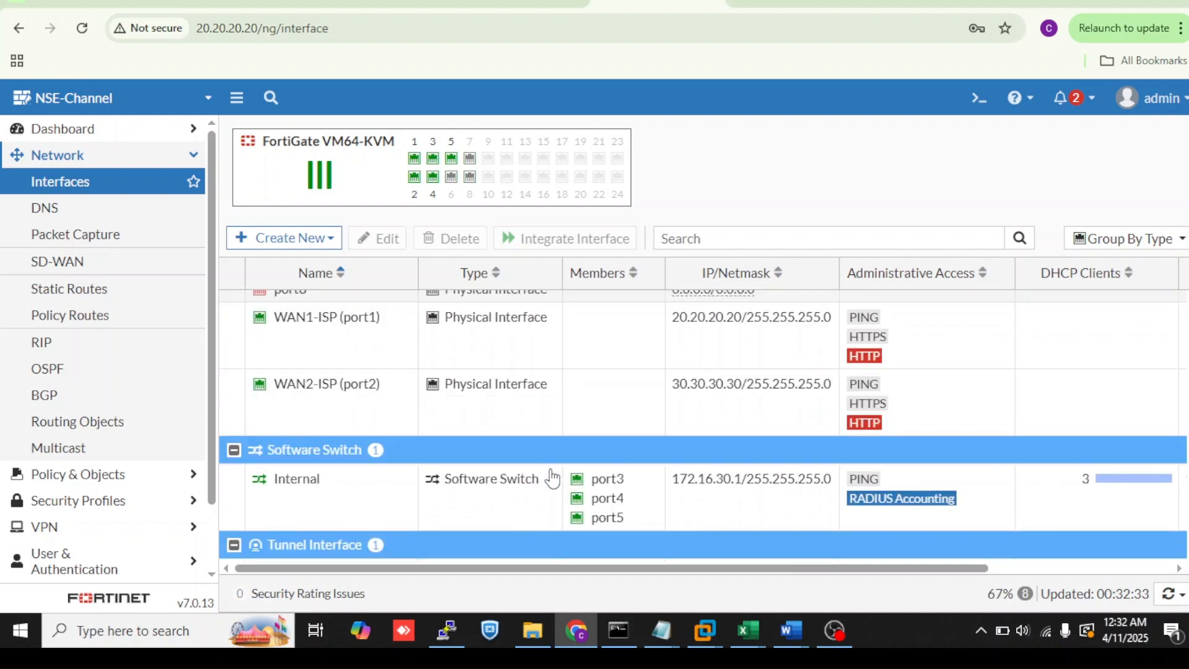
# - Open a new static route form and examine its administrative distance and advanced priority settings without saving
pyautogui.click(180, 289)
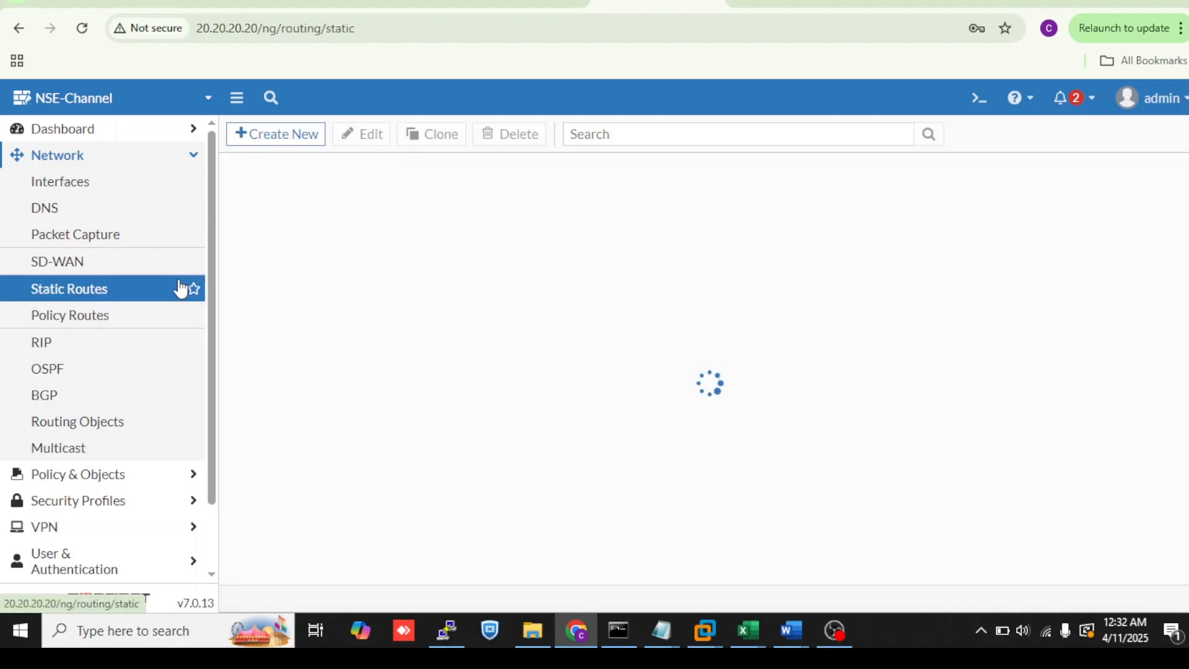
pyautogui.click(301, 141)
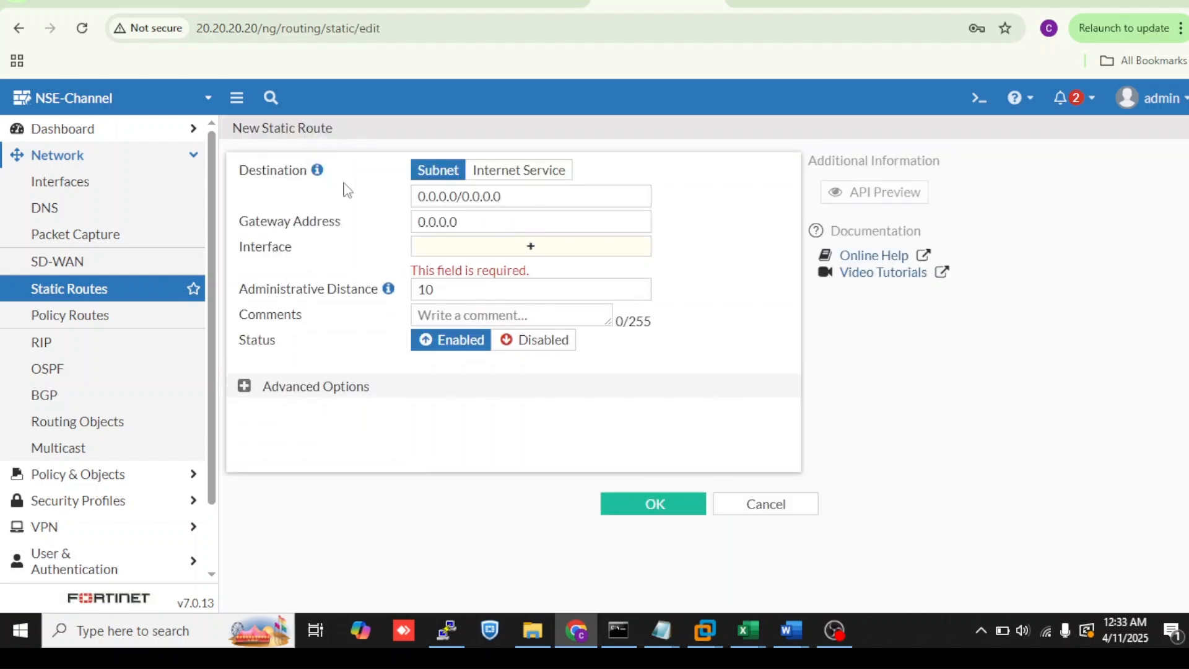
pyautogui.click(444, 290)
pyautogui.moveTo(445, 289); pyautogui.dragTo(402, 300)
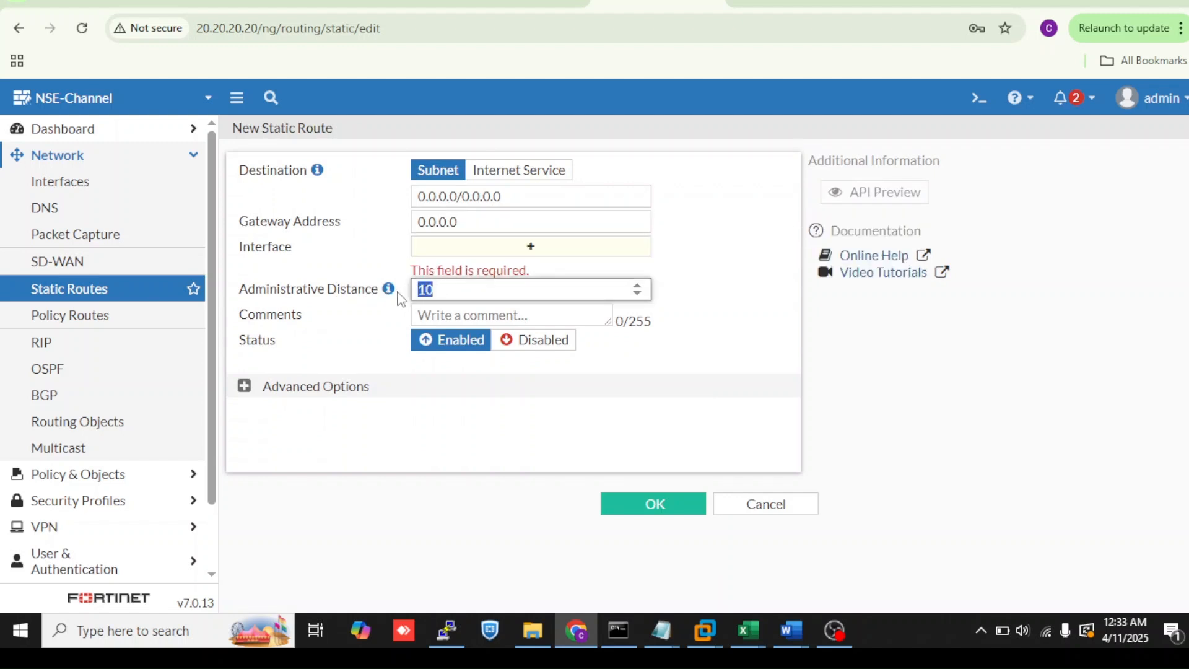
pyautogui.click(245, 386)
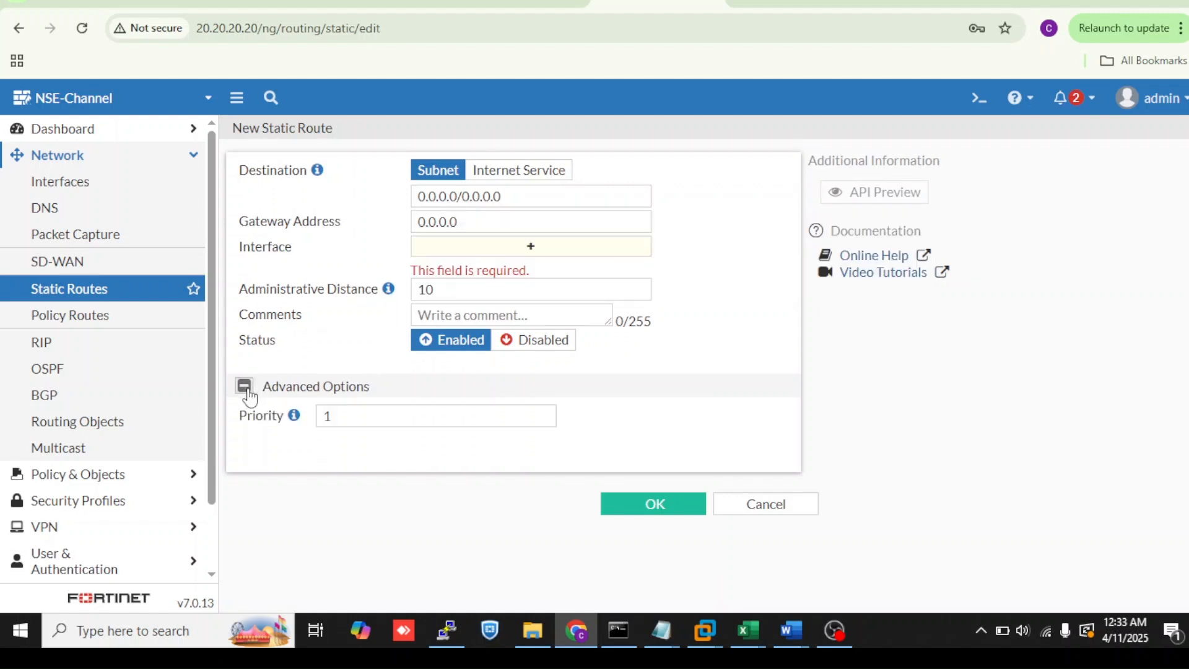
pyautogui.click(332, 416)
pyautogui.moveTo(332, 416); pyautogui.dragTo(322, 434)
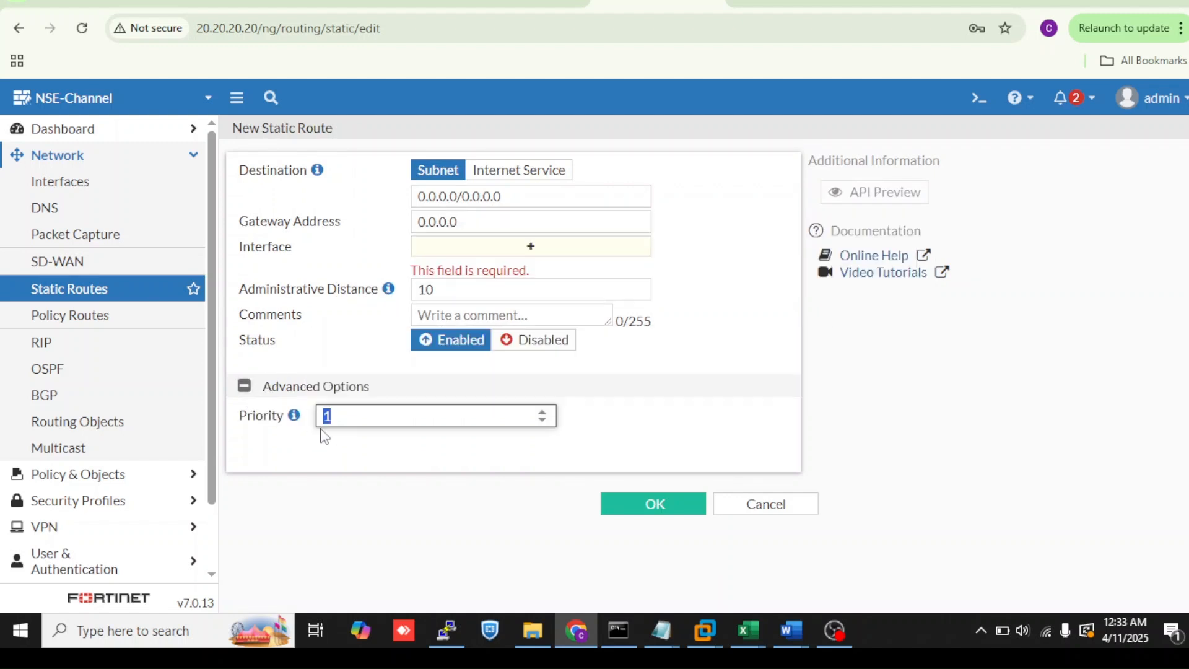
pyautogui.click(559, 481)
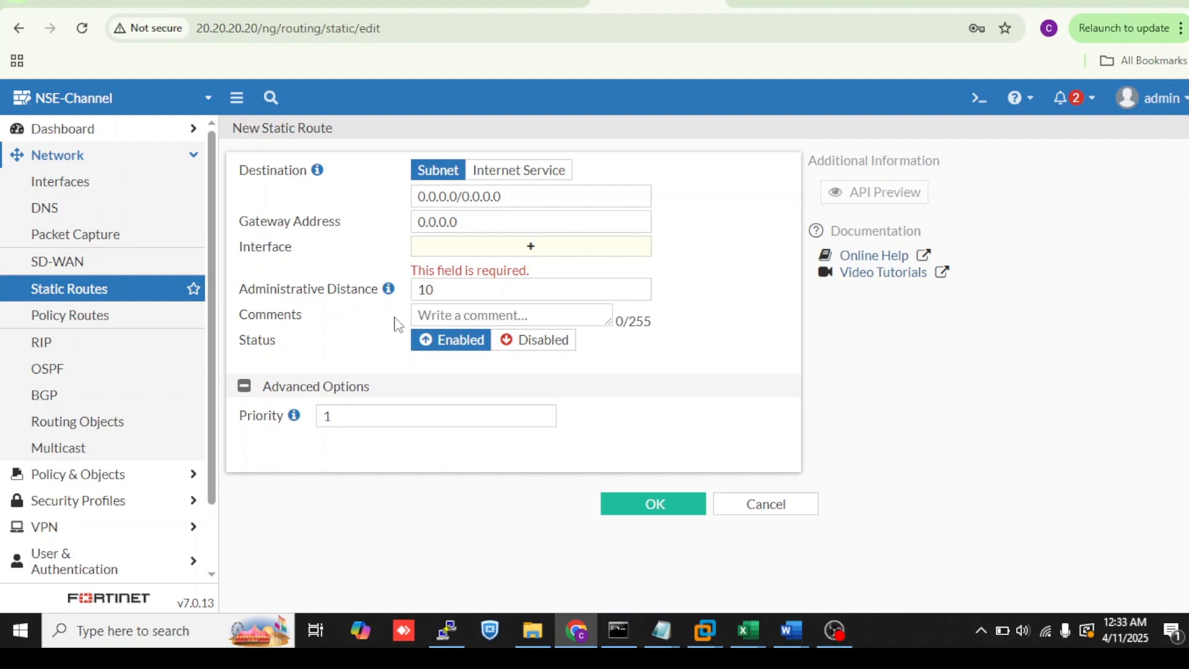
pyautogui.click(438, 289)
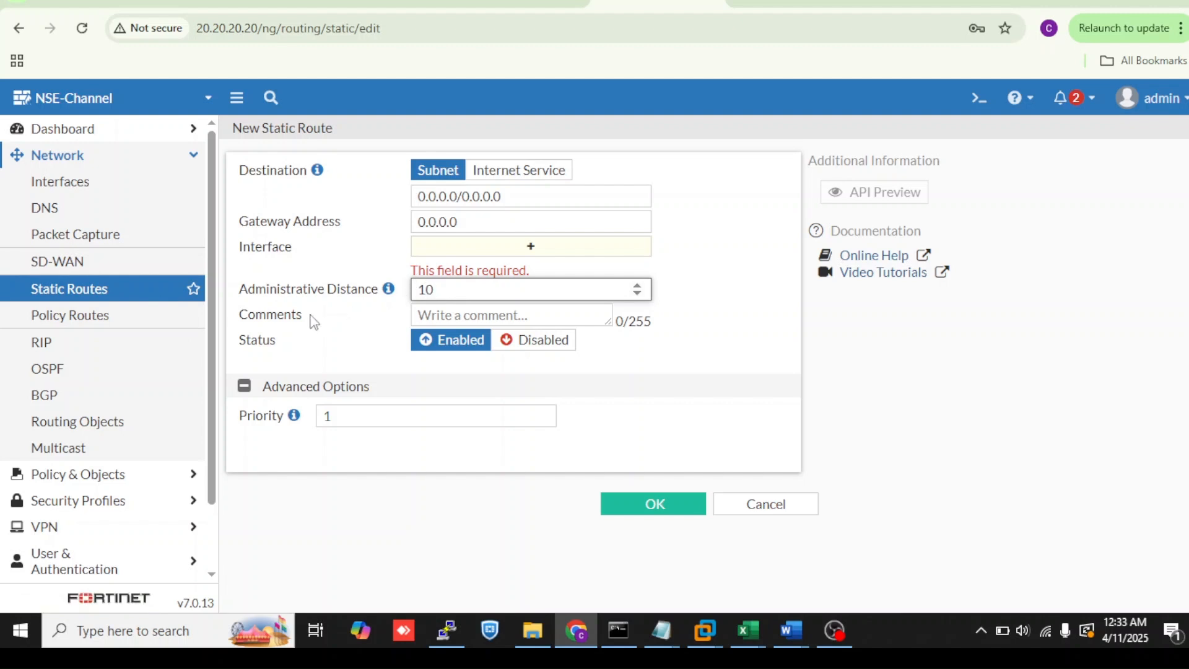
pyautogui.click(155, 292)
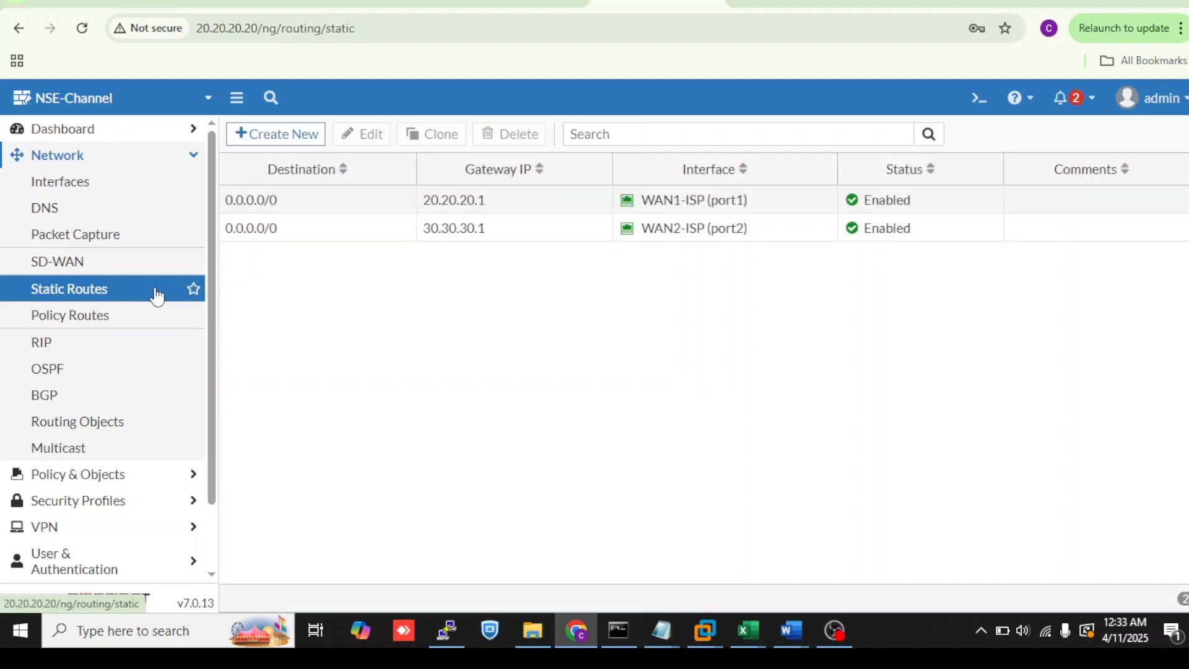
# - Inspect the WAN2 and WAN1 default static routes, and review the ECMP notes on the topology tab
pyautogui.doubleClick(328, 242)
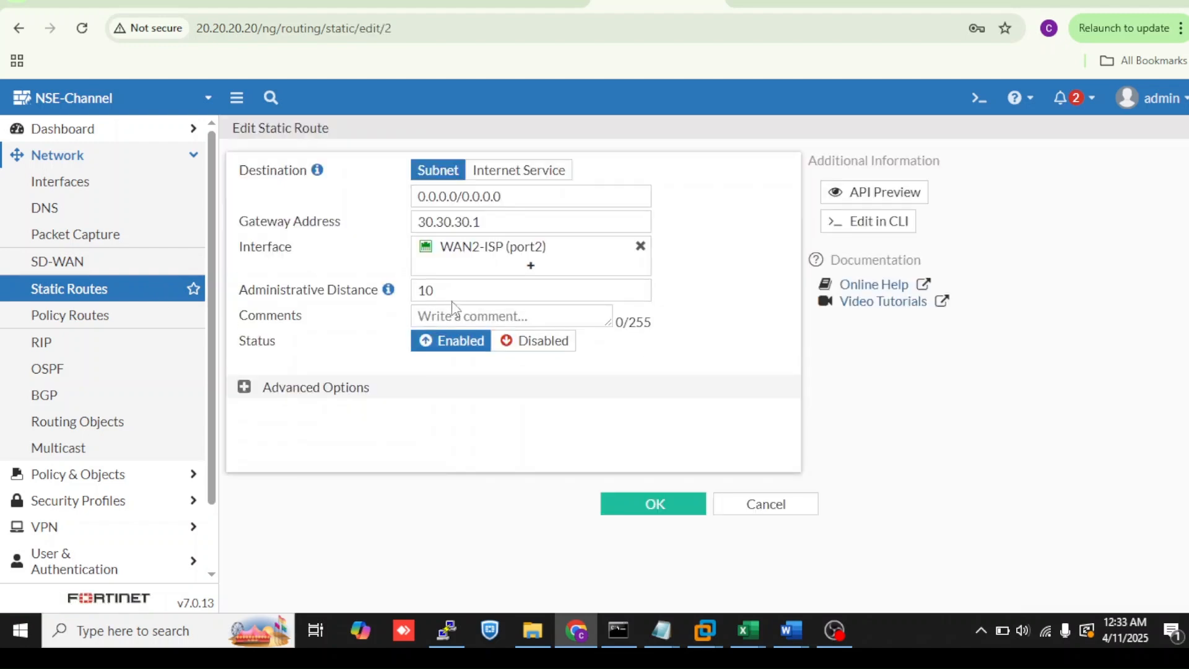
pyautogui.click(172, 297)
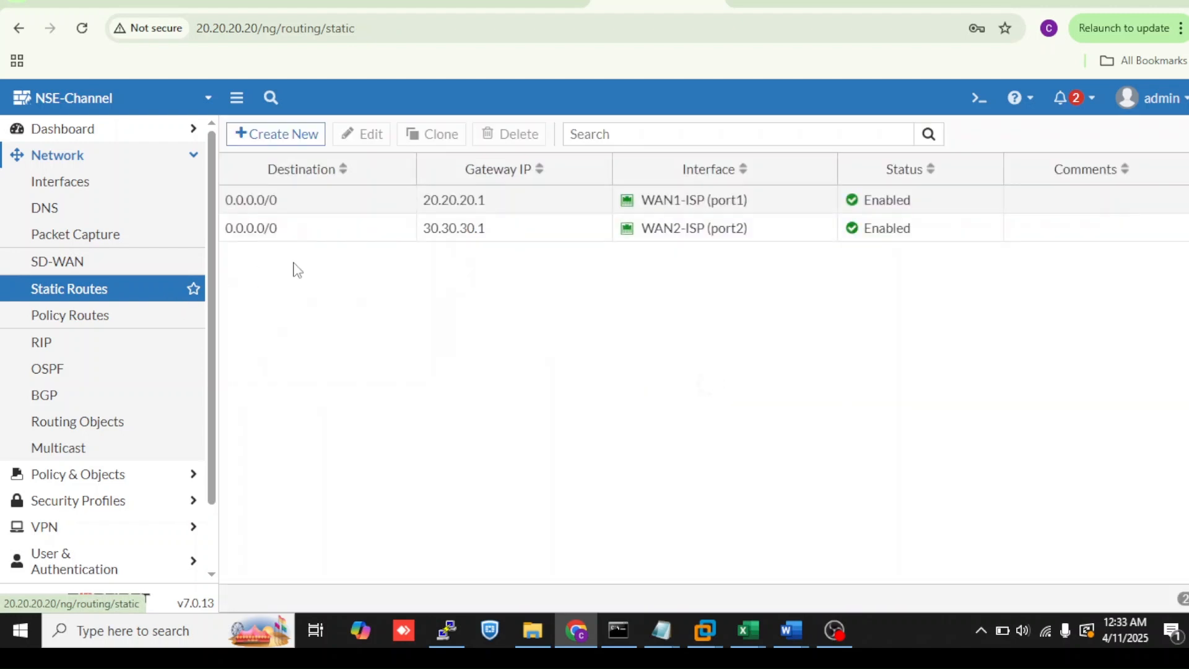
pyautogui.doubleClick(366, 217)
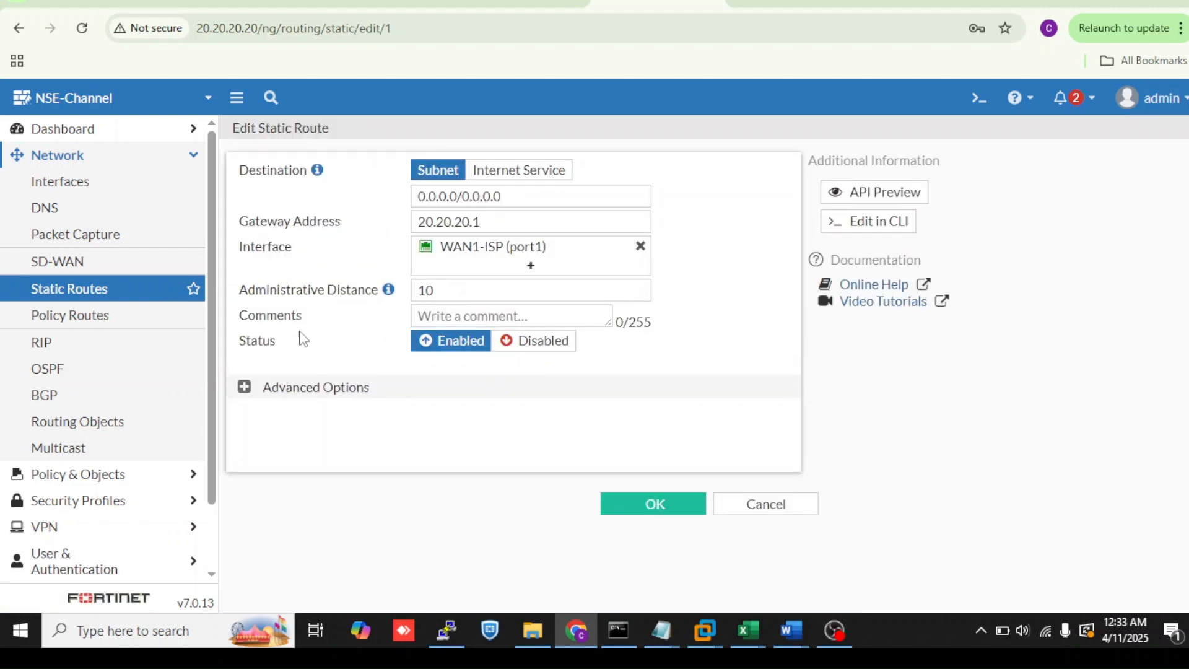
pyautogui.click(141, 297)
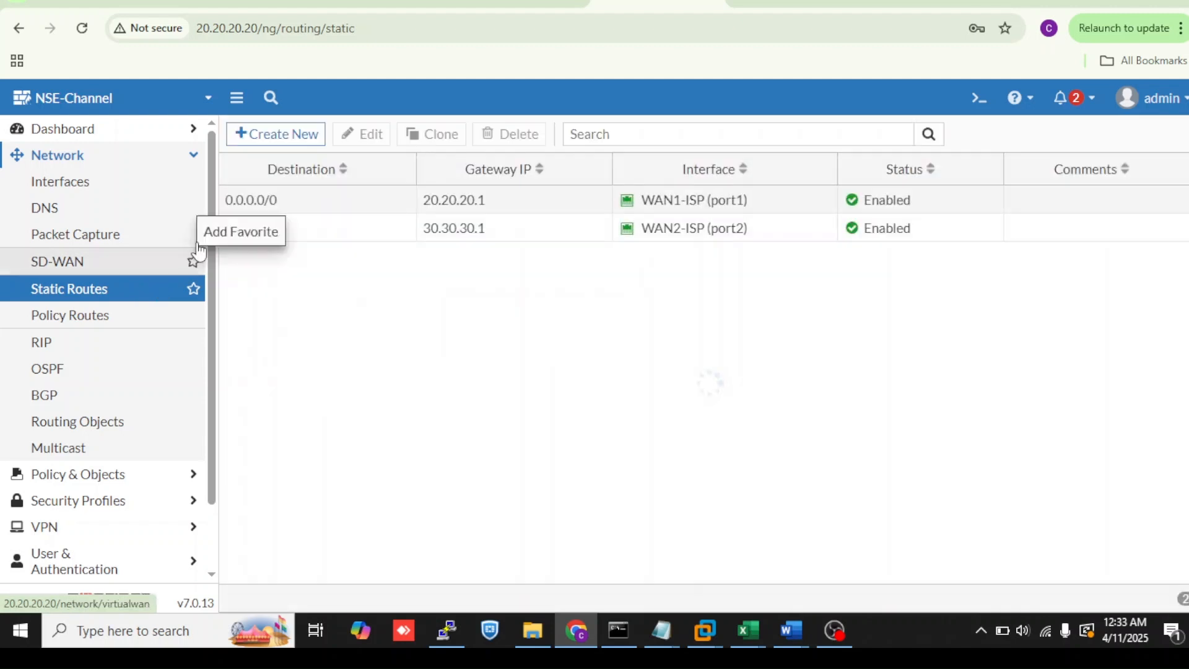
pyautogui.click(259, 7)
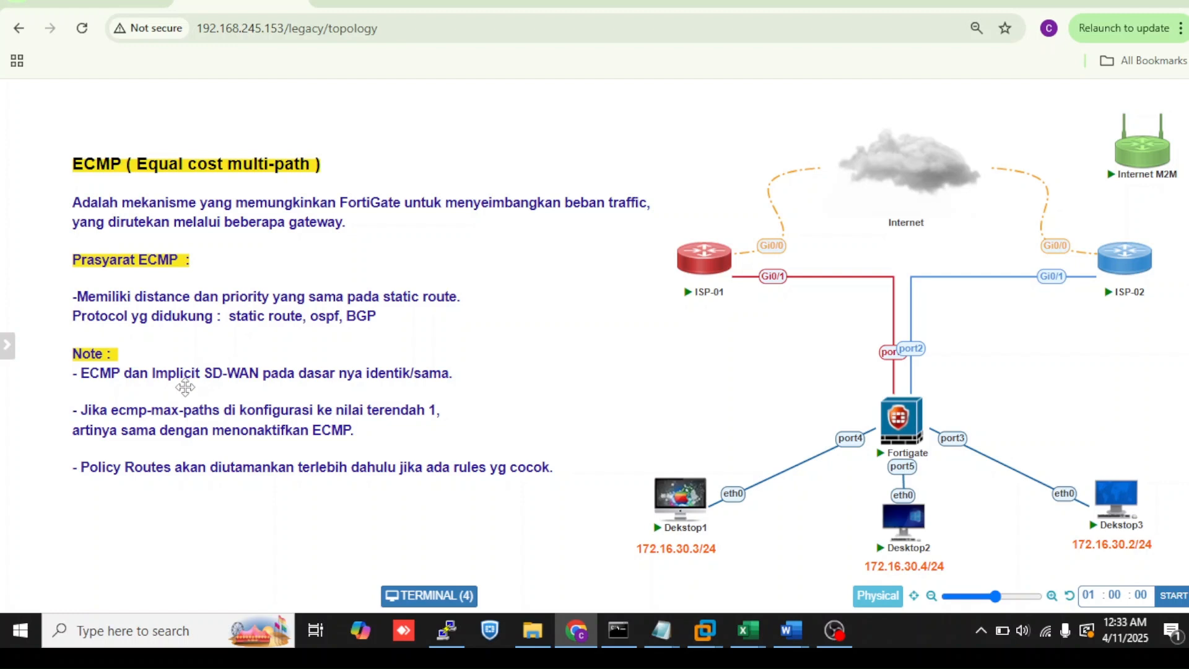
pyautogui.click(656, 7)
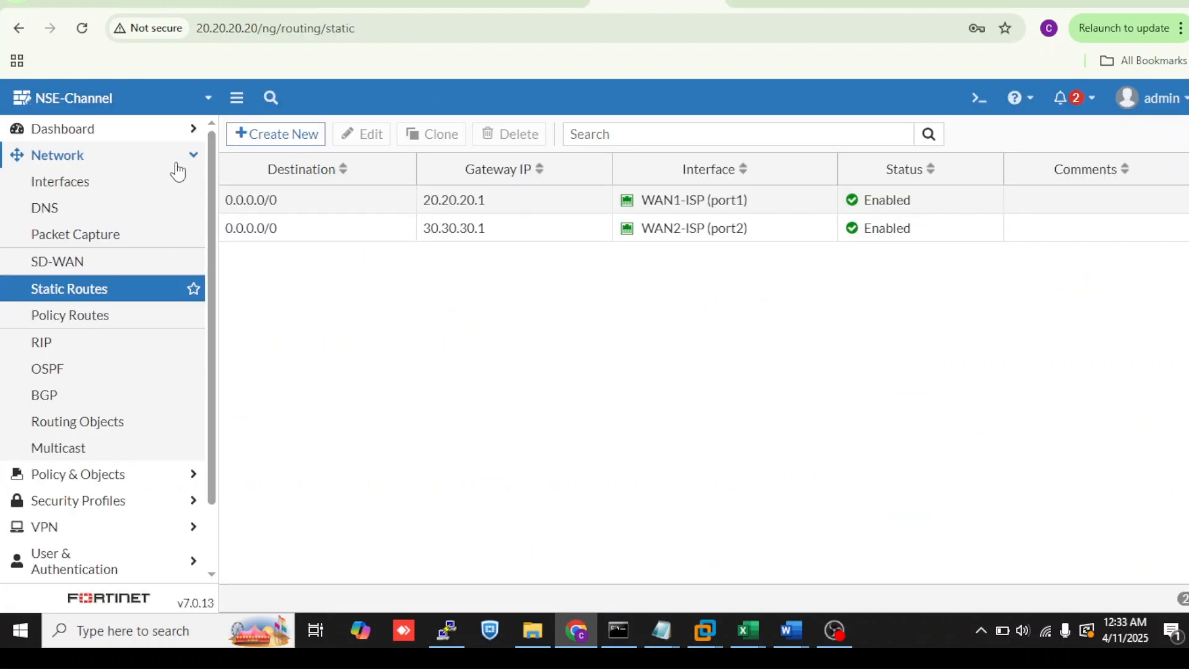
# - Open the SD-WAN implicit rule and browse its load balancing algorithm options, leaving Source IP selected
pyautogui.click(123, 265)
pyautogui.click(423, 147)
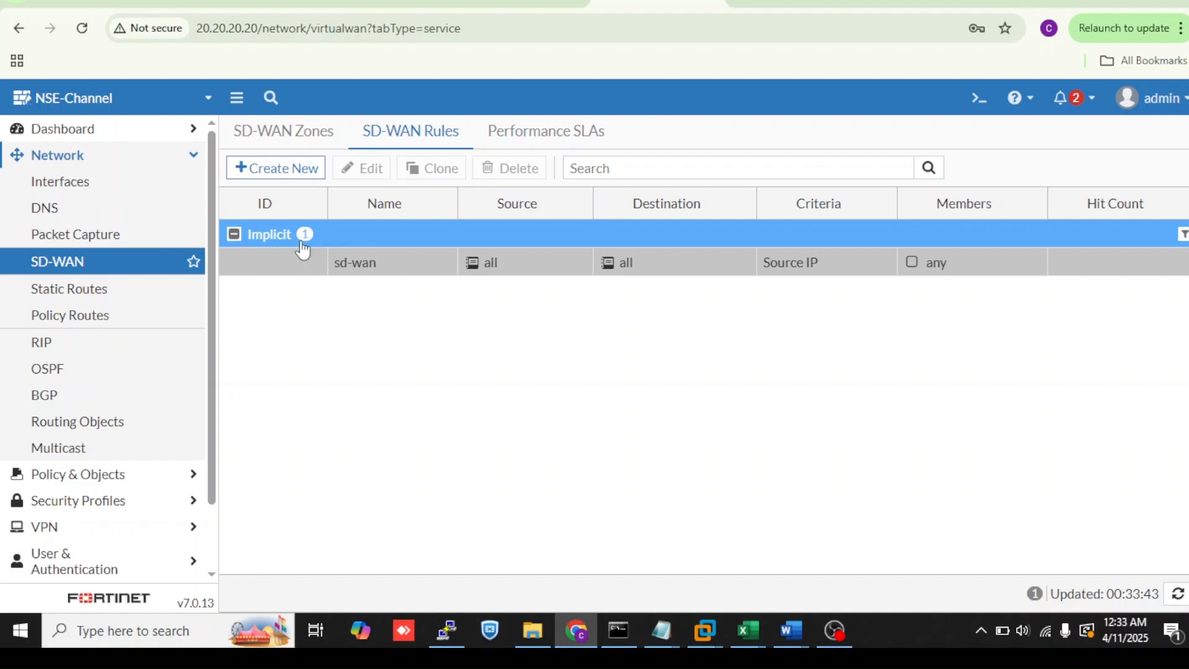
pyautogui.doubleClick(400, 263)
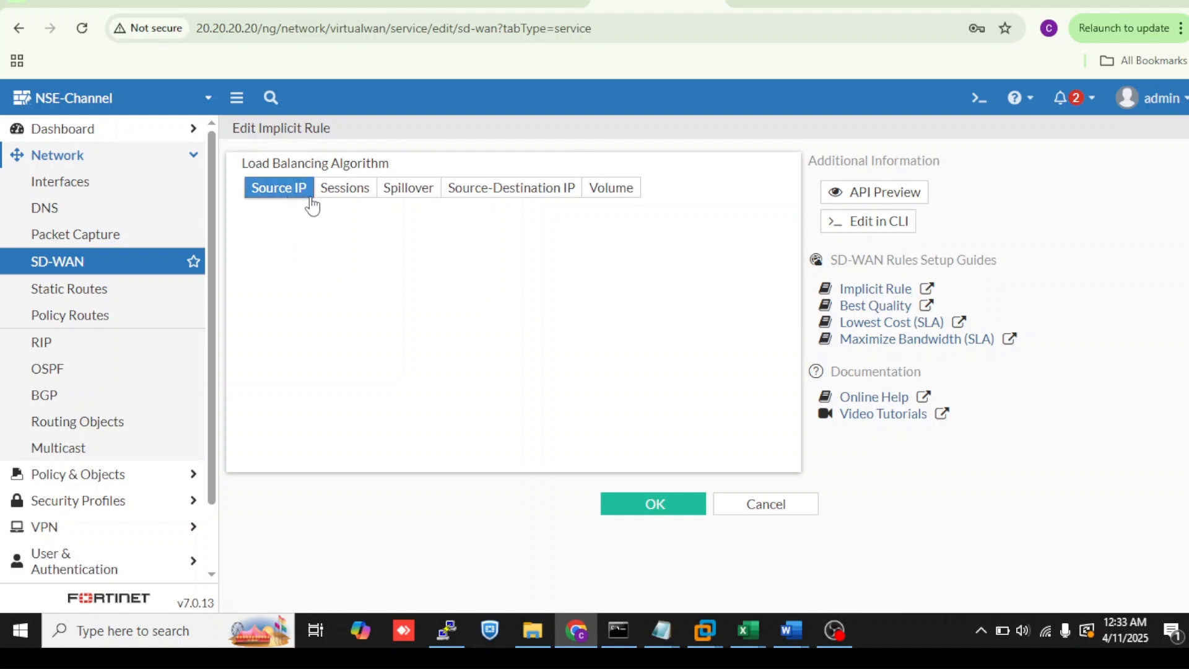
pyautogui.click(346, 189)
pyautogui.click(412, 190)
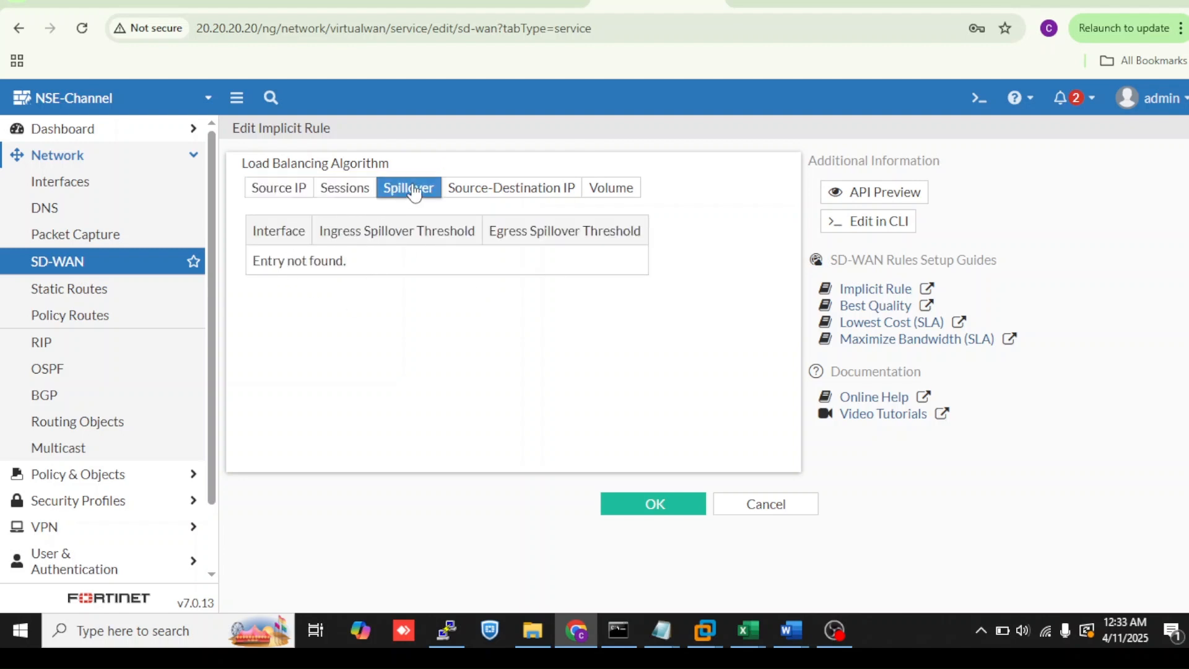
pyautogui.click(499, 188)
pyautogui.click(597, 190)
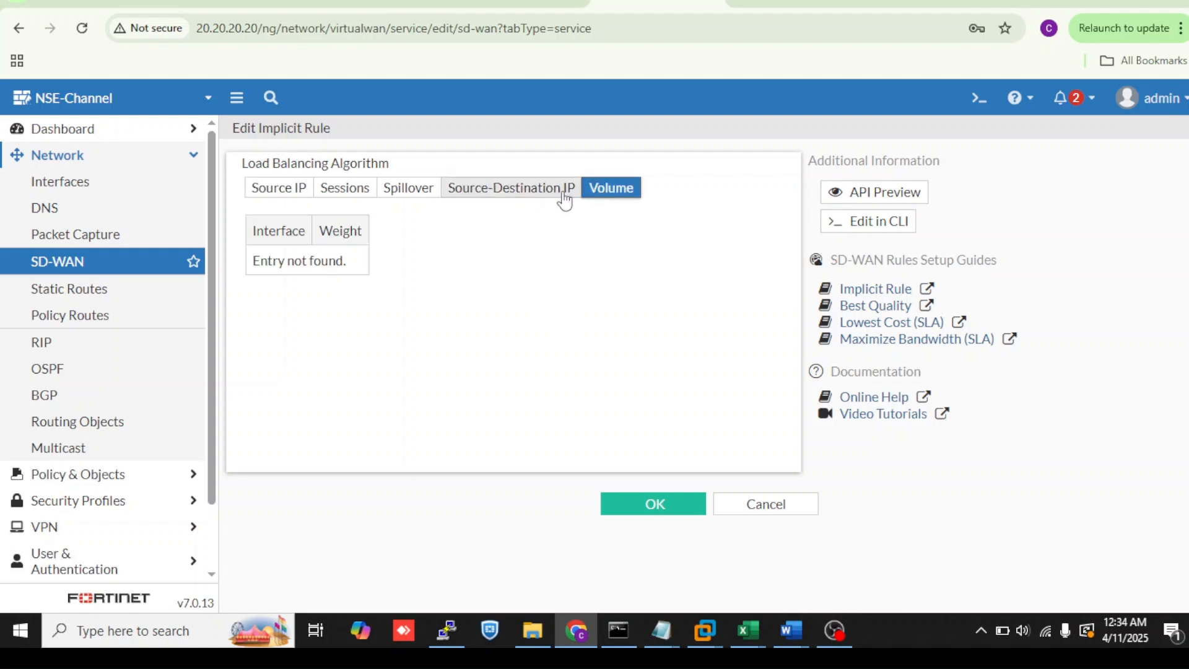
pyautogui.click(282, 192)
pyautogui.click(138, 267)
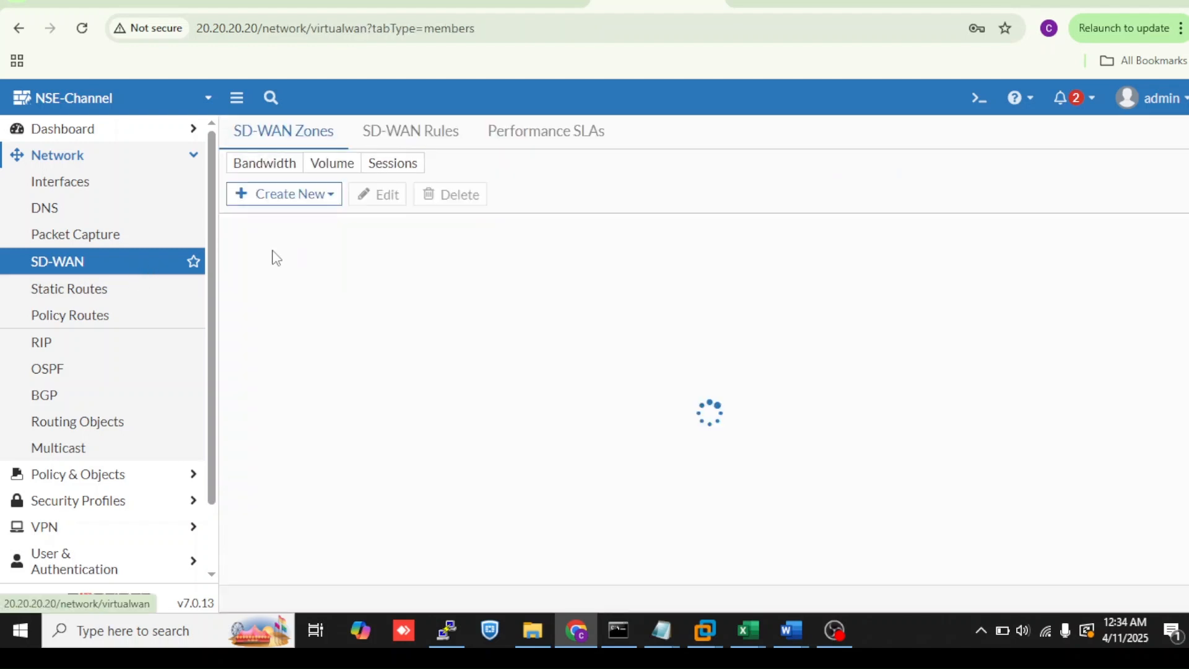
# - Open the CLI console and enter the config system settings context
pyautogui.click(974, 101)
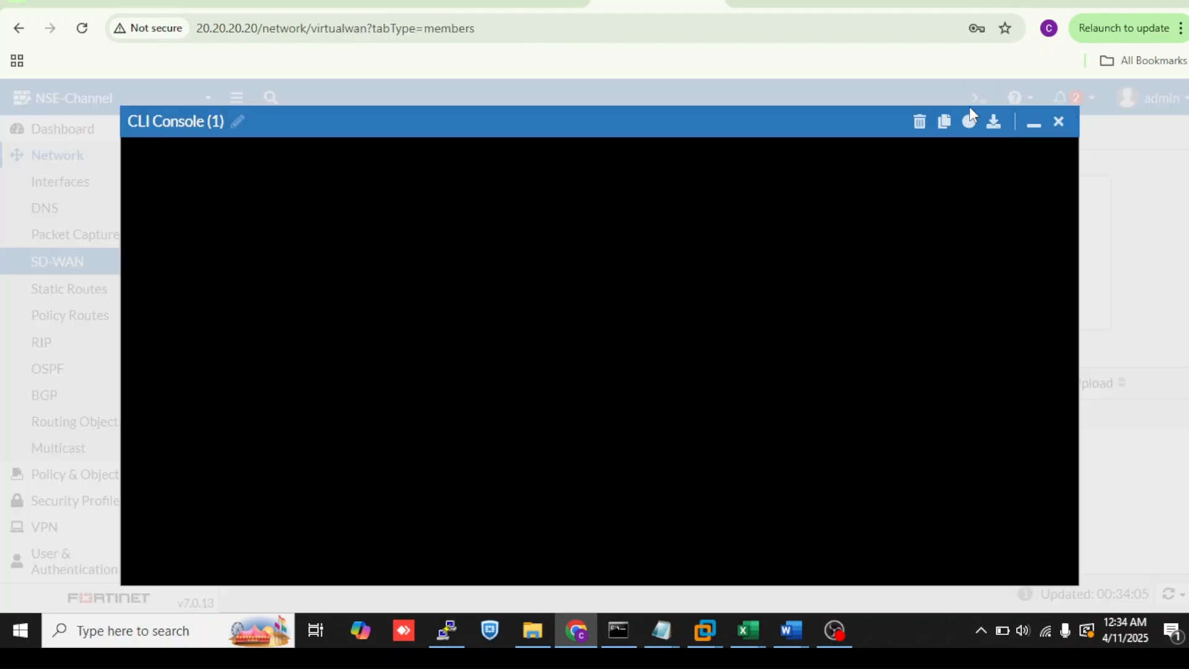
pyautogui.write('config ')
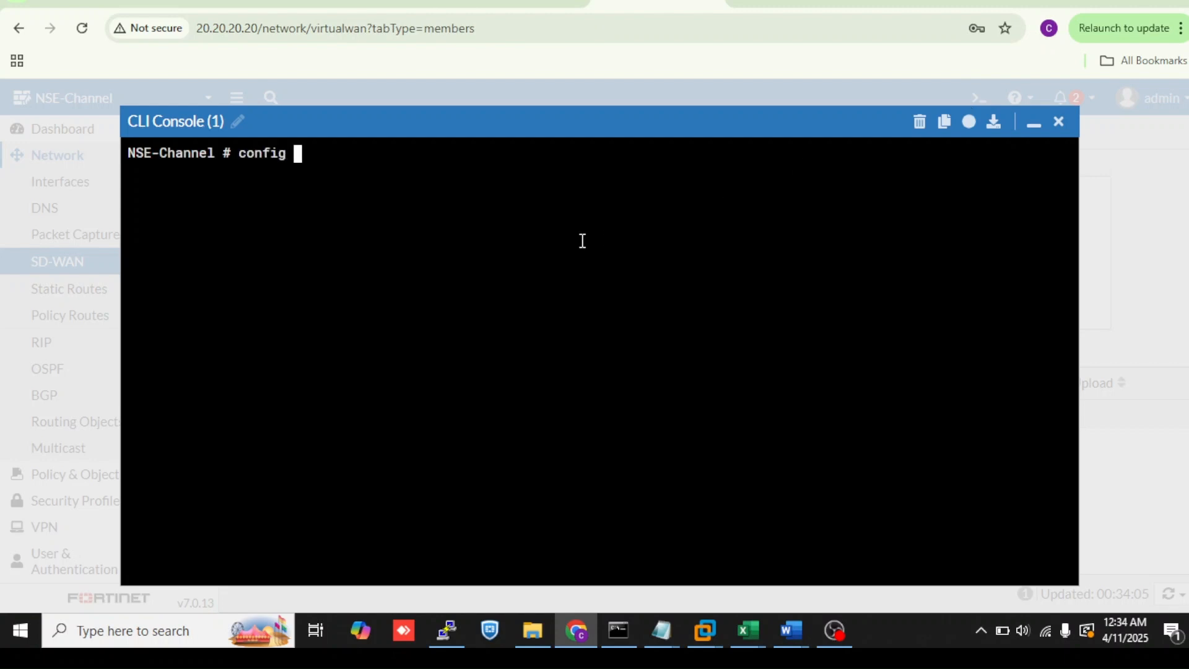
pyautogui.write('c4')
pyautogui.press('BackSpace')
pyautogui.press('BackSpace')
pyautogui.press('BackSpace')
pyautogui.write('system se')
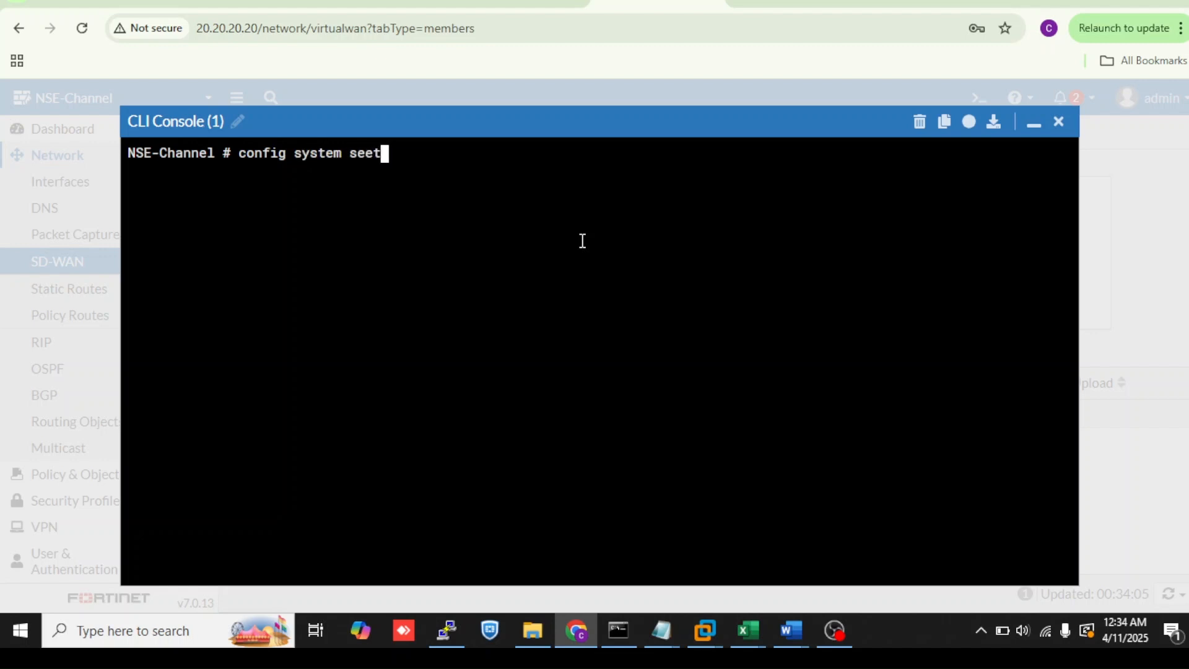
pyautogui.write('t')
pyautogui.press('Tab')
pyautogui.press('Return')
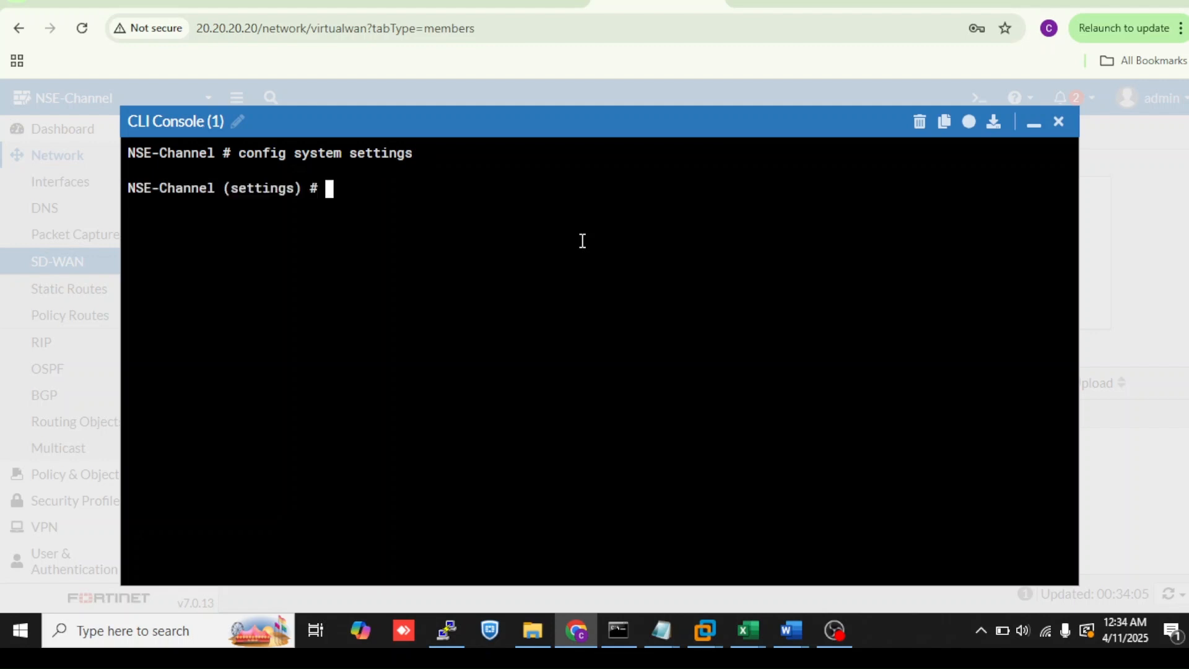
# - Show the system settings and their full configuration, highlighting the v4-ecmp-mode line
pyautogui.write('show')
pyautogui.press('Return')
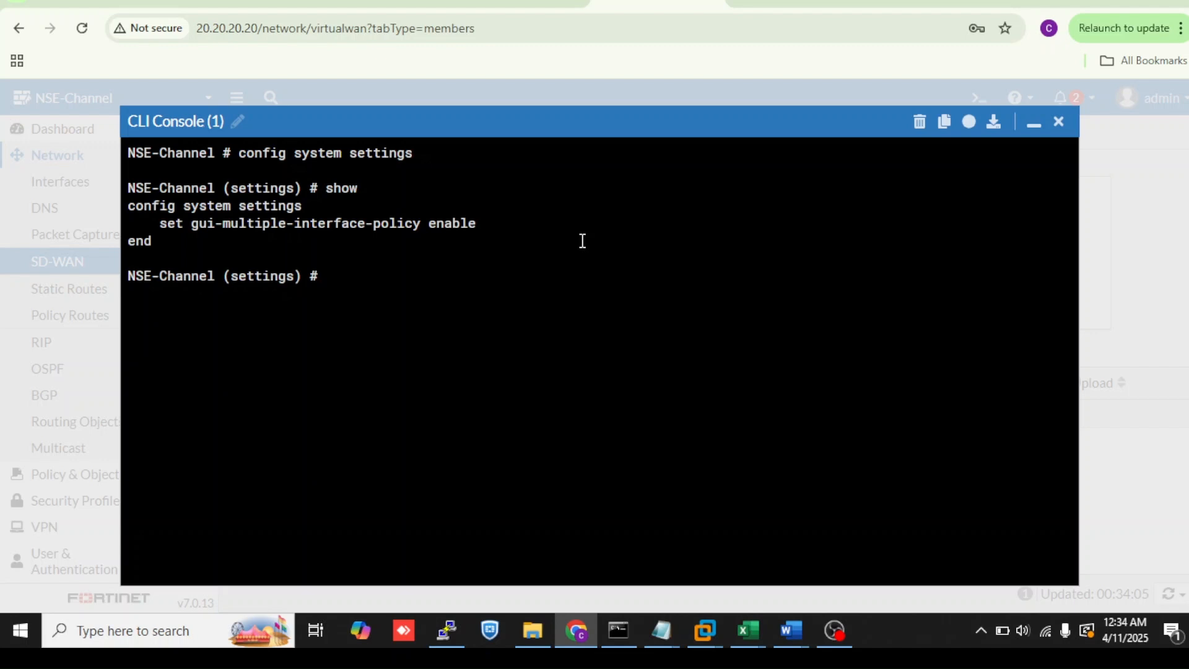
pyautogui.write('show  fu')
pyautogui.press('Tab')
pyautogui.press('Return')
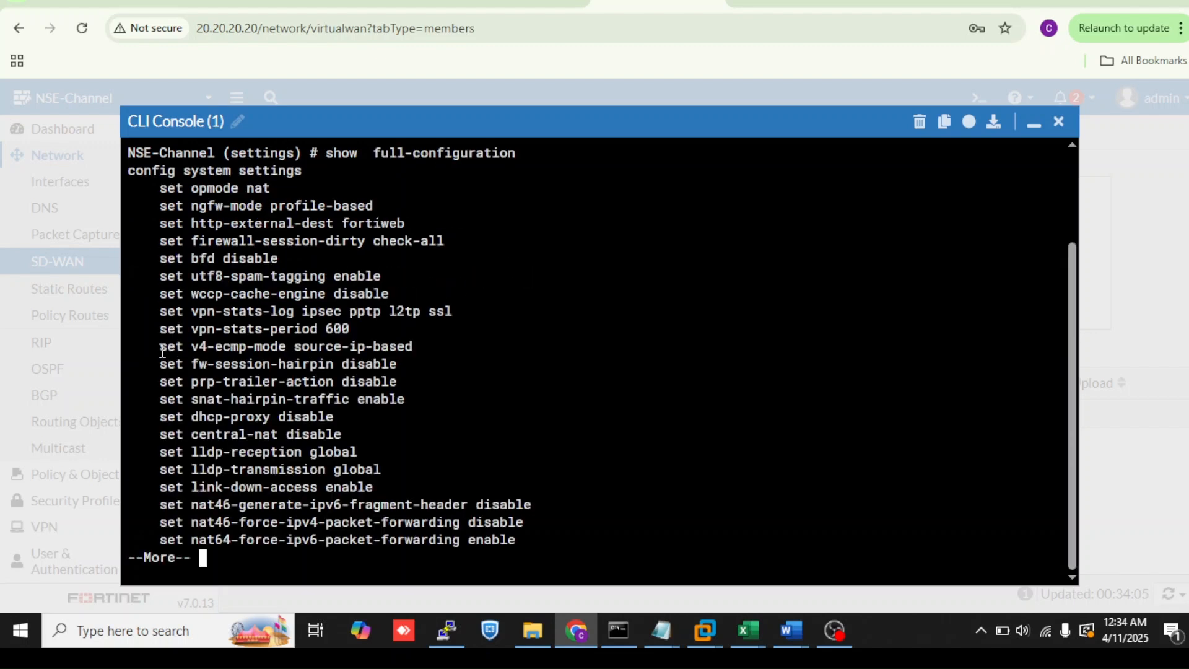
pyautogui.moveTo(160, 346); pyautogui.dragTo(295, 352)
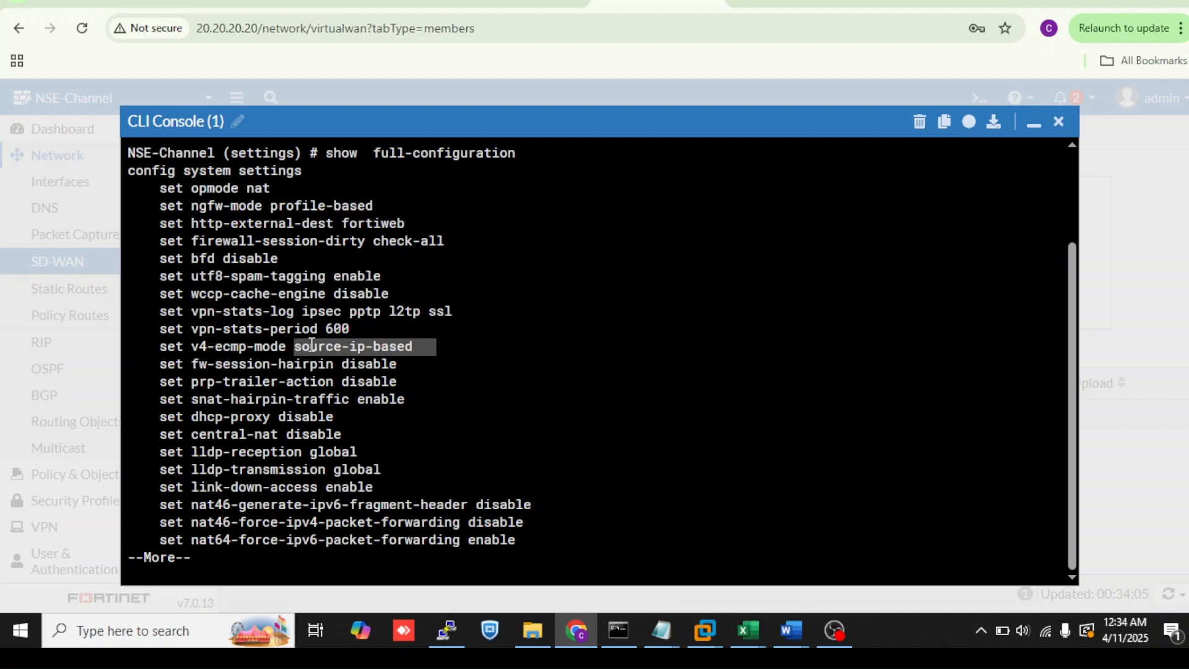
pyautogui.doubleClick(345, 383)
pyautogui.click(345, 382)
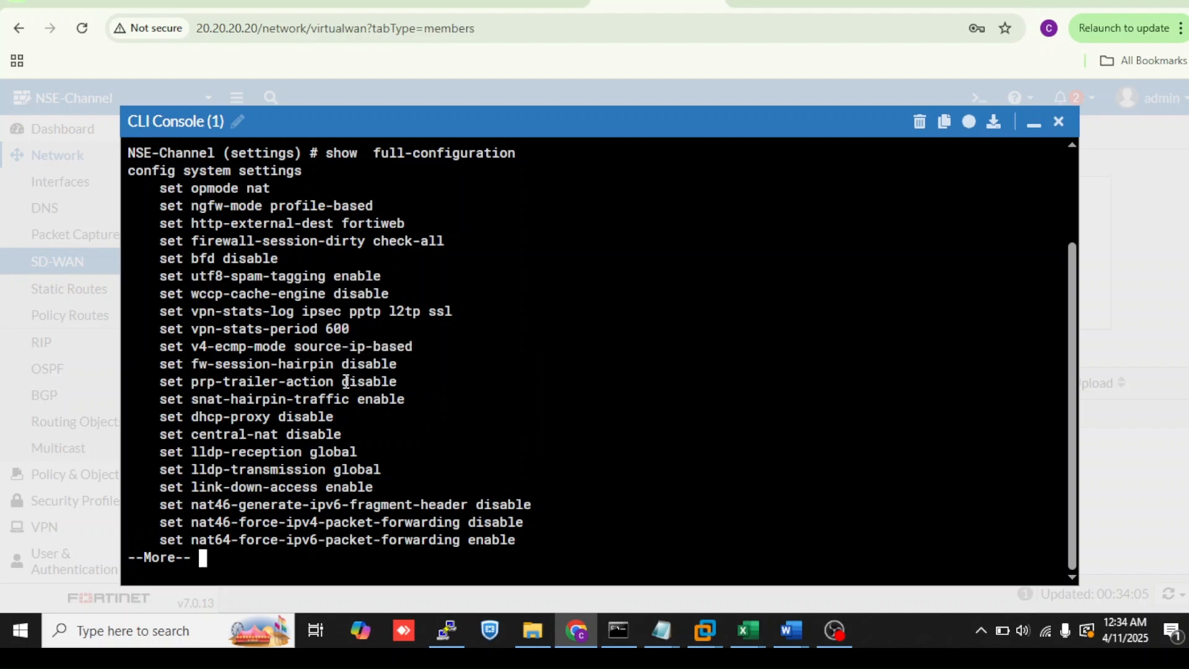
# - List the available values for set v4-ecmp-mode, then minimize the CLI console
pyautogui.press('space')
pyautogui.write('ci')
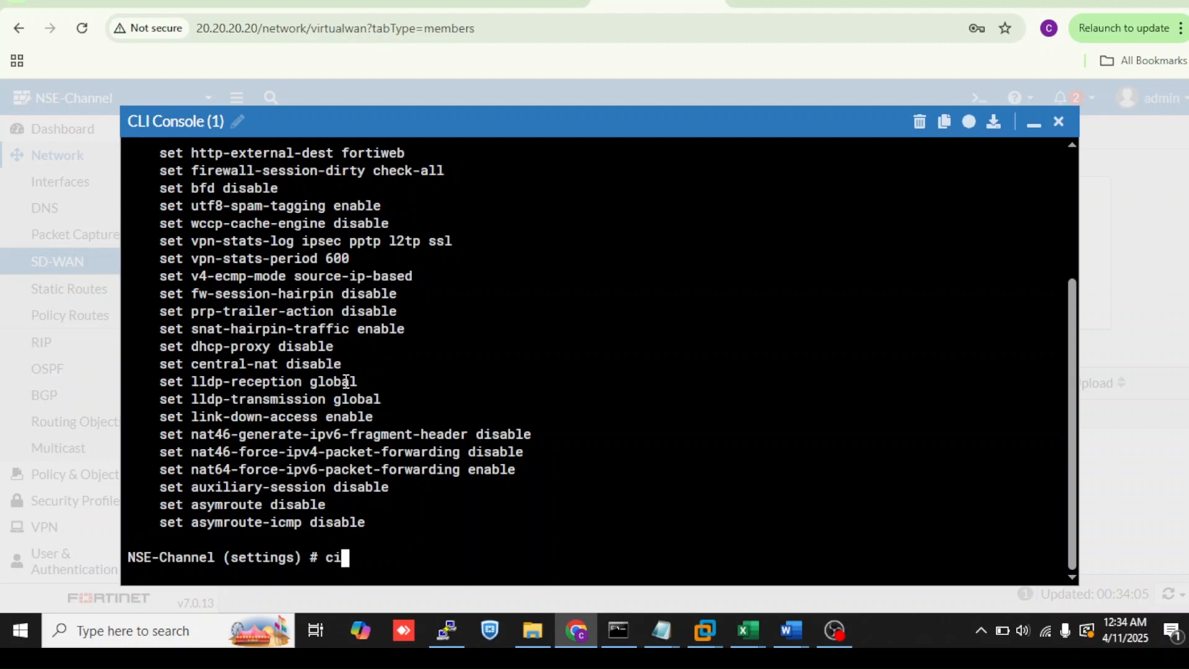
pyautogui.press('BackSpace')
pyautogui.write('o')
pyautogui.write('set v4')
pyautogui.press('Tab')
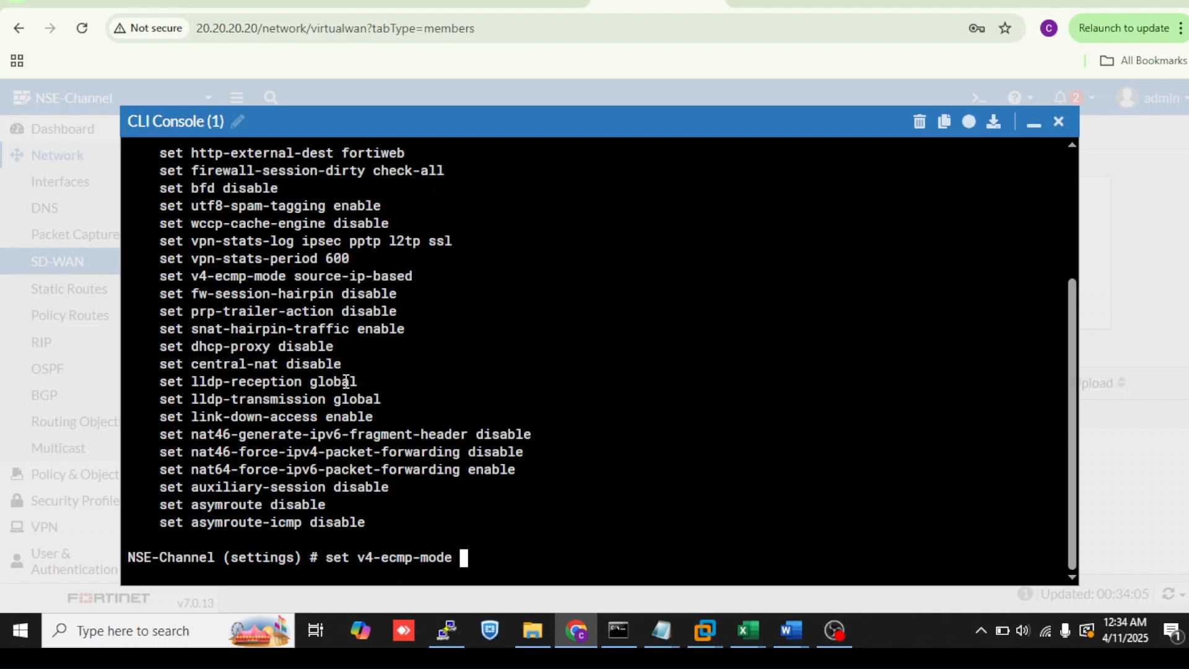
pyautogui.press('?')
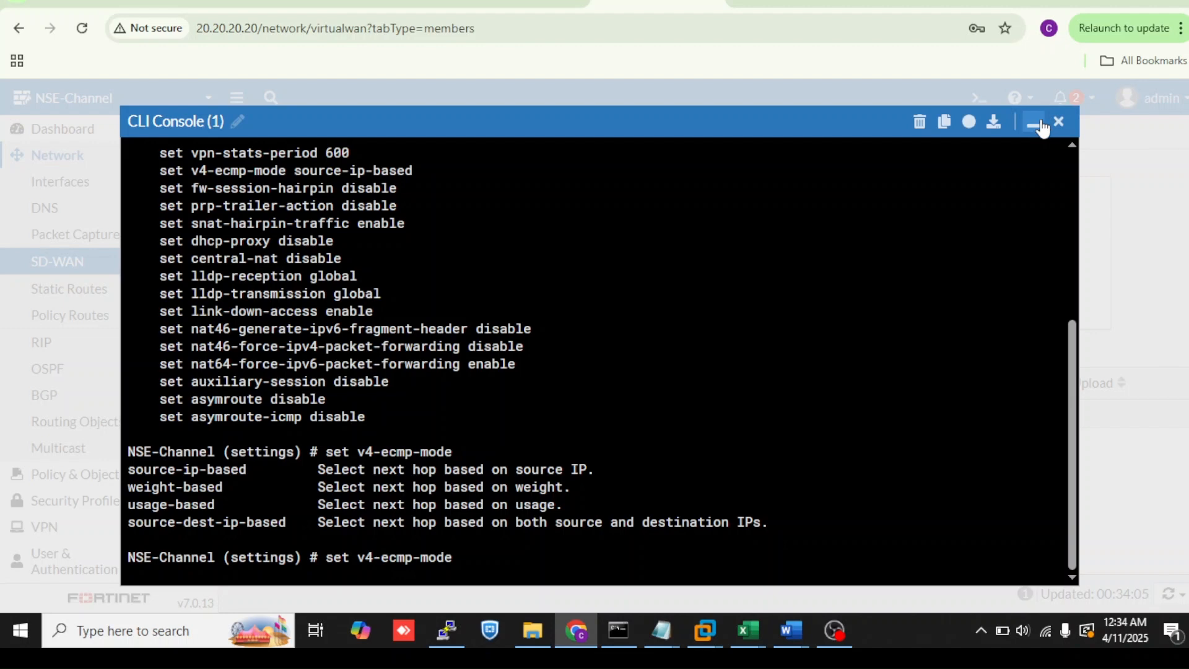
pyautogui.click(1042, 128)
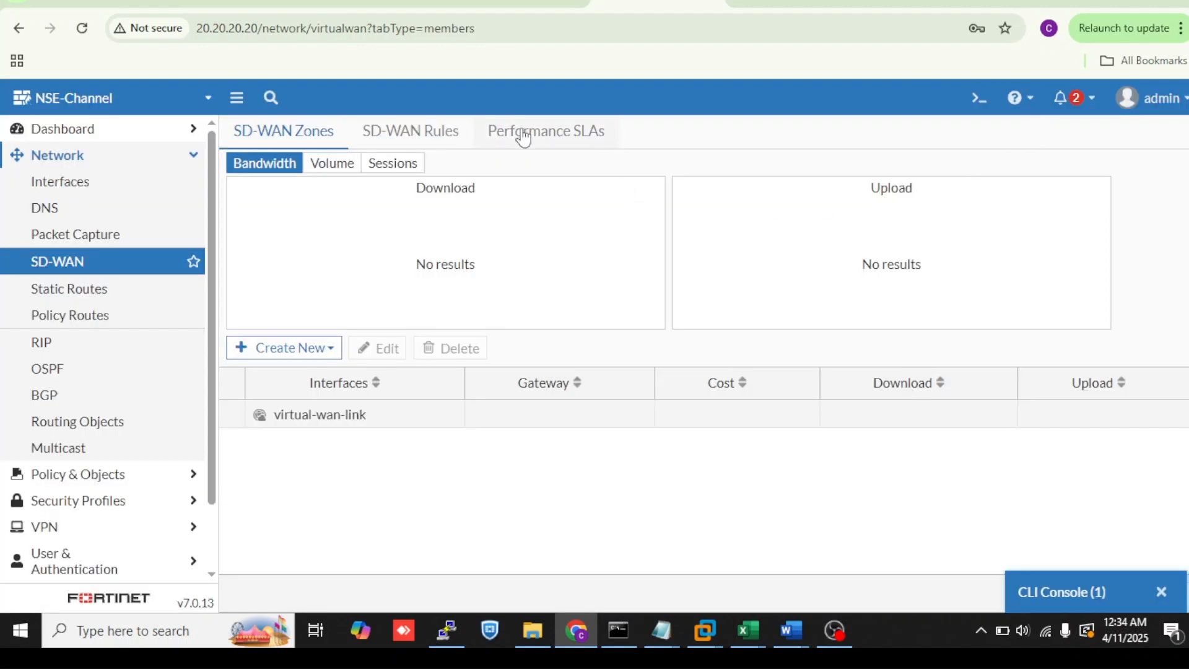
# - Reopen the SD-WAN implicit rule and switch through its load balancing algorithms, ending on Spillover
pyautogui.click(426, 147)
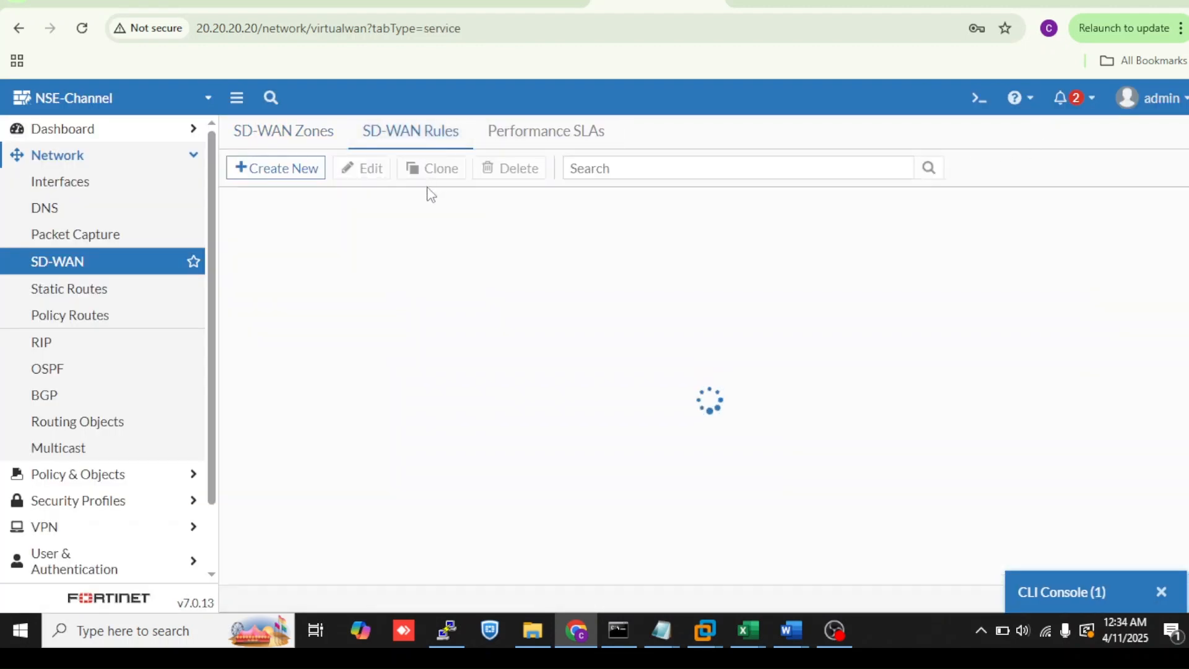
pyautogui.doubleClick(387, 263)
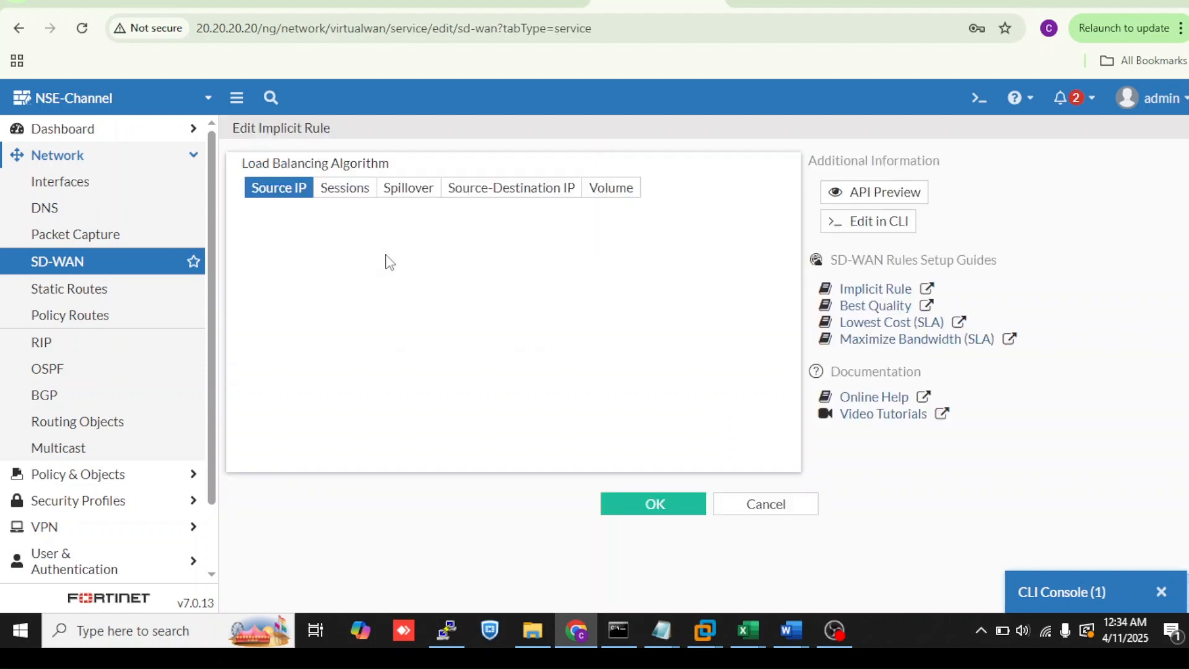
pyautogui.click(345, 193)
pyautogui.click(450, 192)
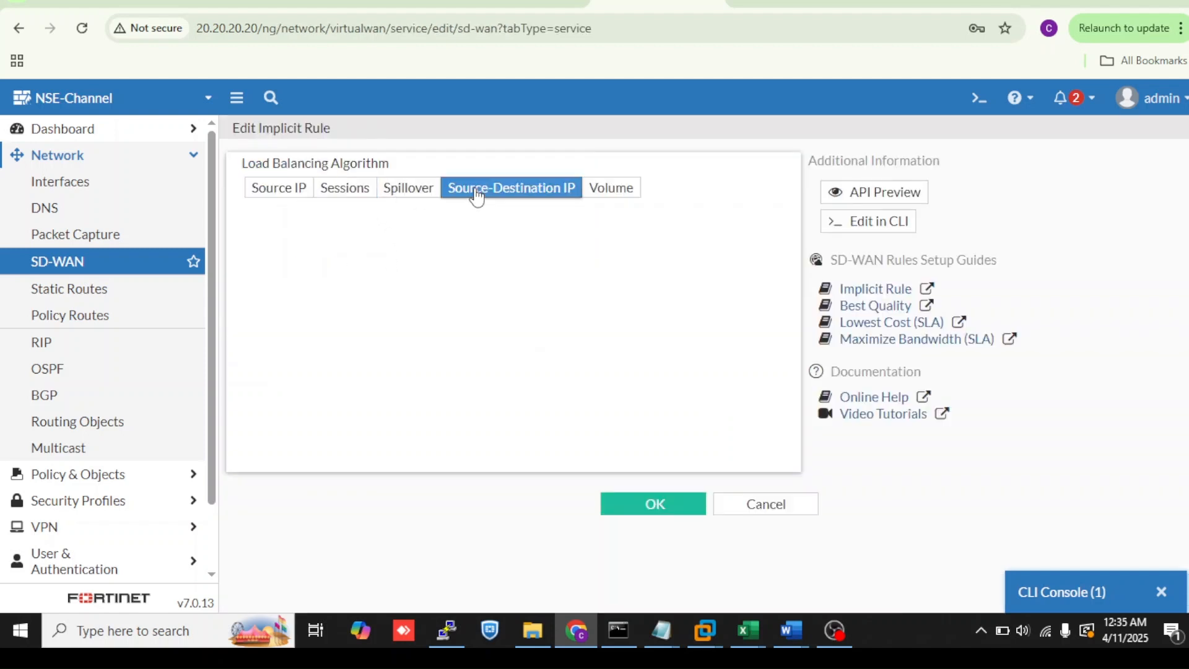
pyautogui.click(408, 189)
# - Restore the CLI console, highlight the source-ip-based and weight-based ECMP mode options, and minimize it again
pyautogui.click(1095, 593)
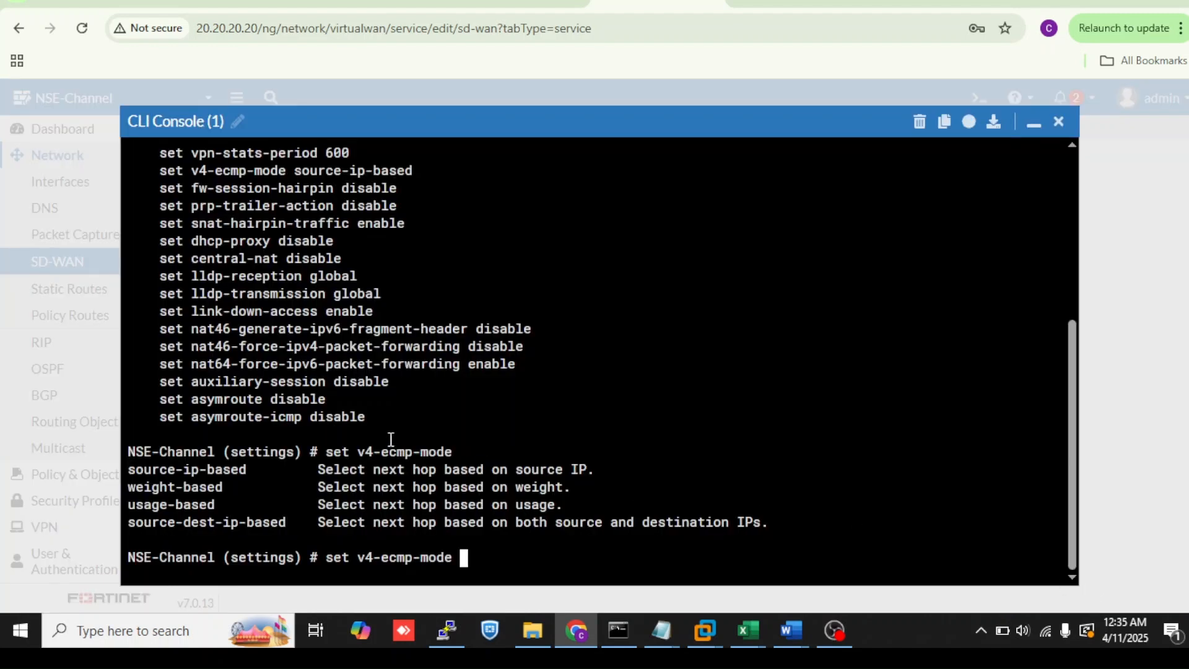
pyautogui.moveTo(246, 469); pyautogui.dragTo(142, 471)
pyautogui.click(253, 487)
pyautogui.moveTo(232, 485); pyautogui.dragTo(145, 479)
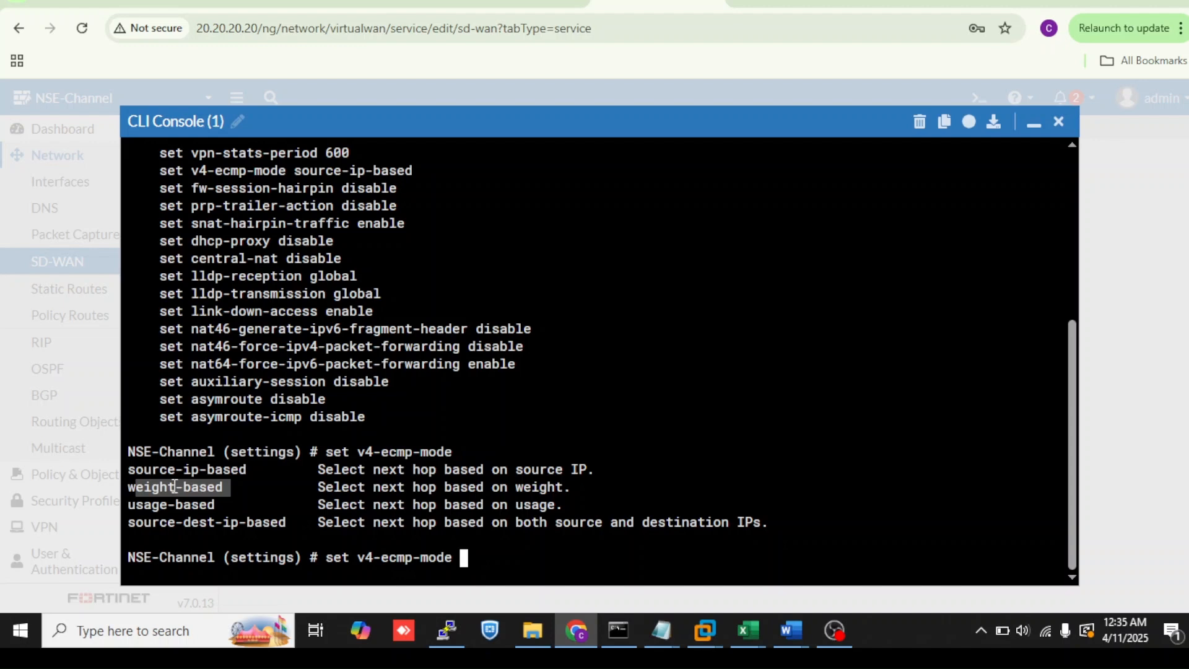
pyautogui.click(230, 494)
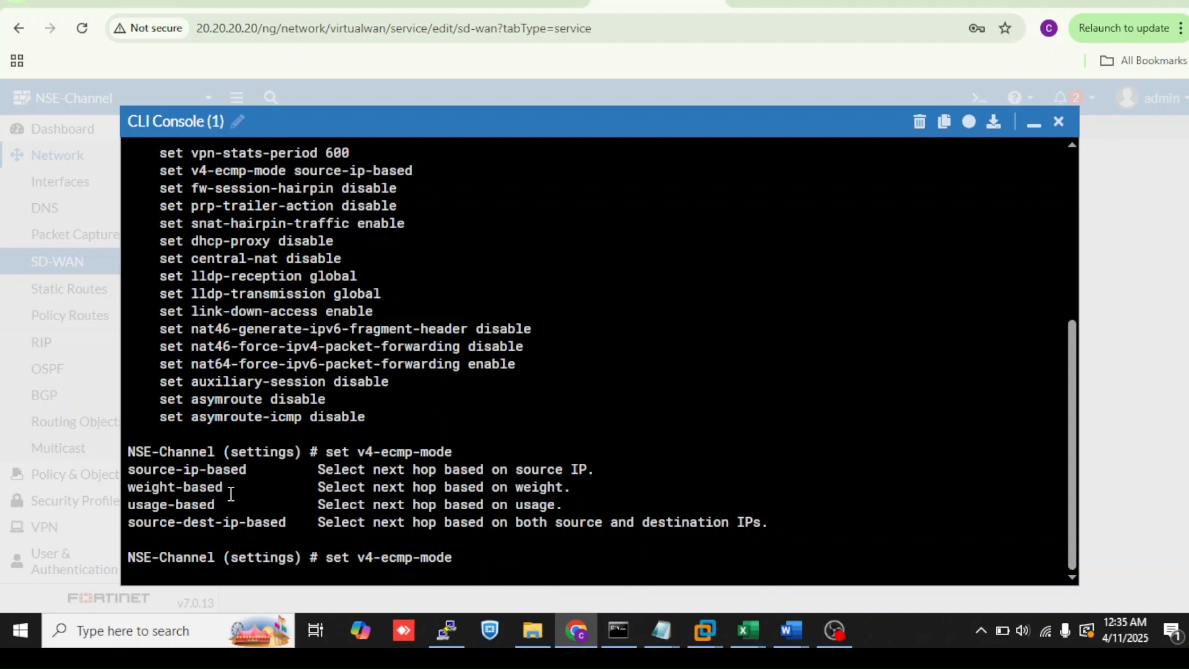
pyautogui.moveTo(220, 488); pyautogui.dragTo(133, 488)
pyautogui.click(1033, 123)
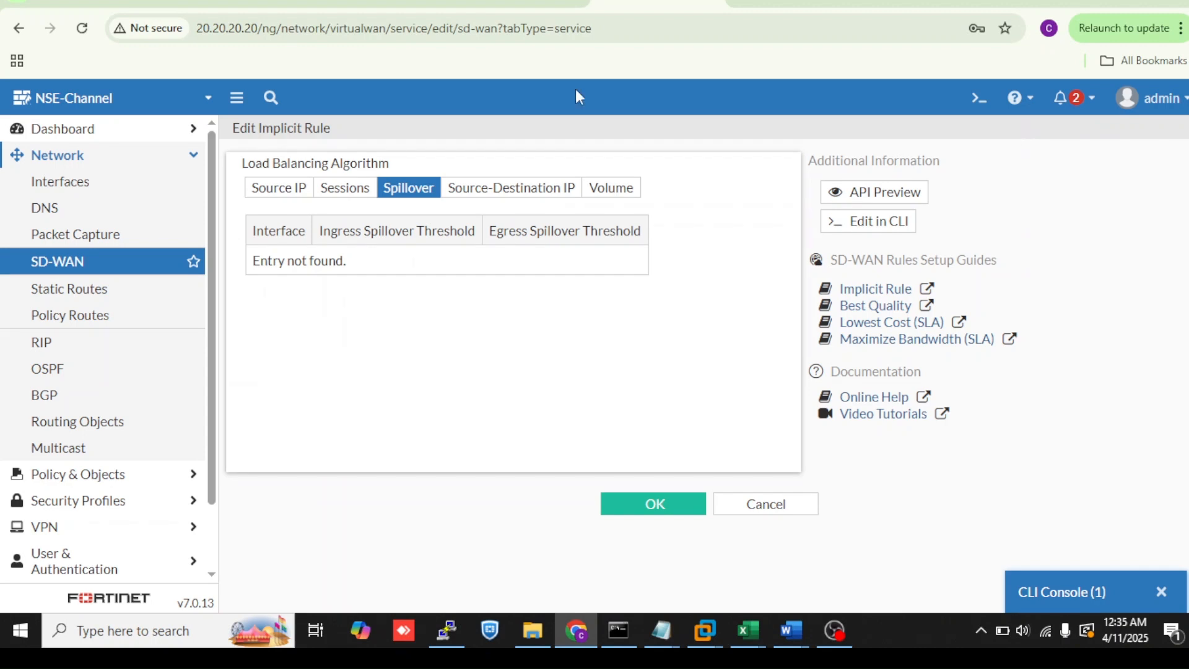
# - Open the static routes list to review the two WAN default routes
pyautogui.click(102, 266)
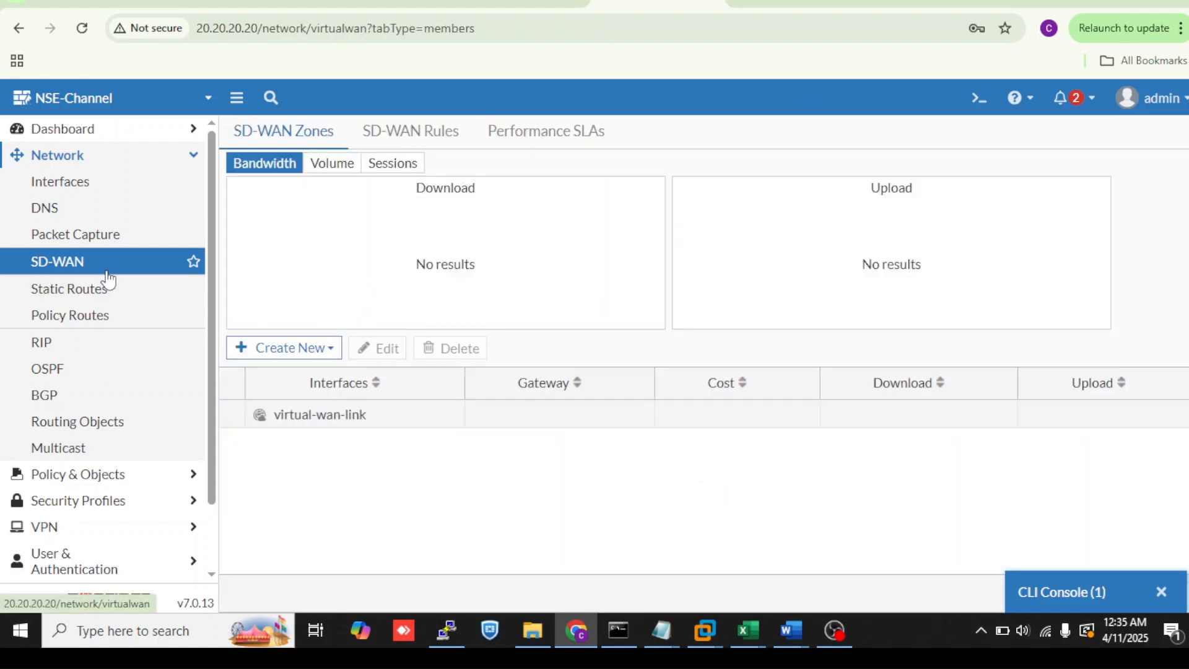
pyautogui.click(146, 482)
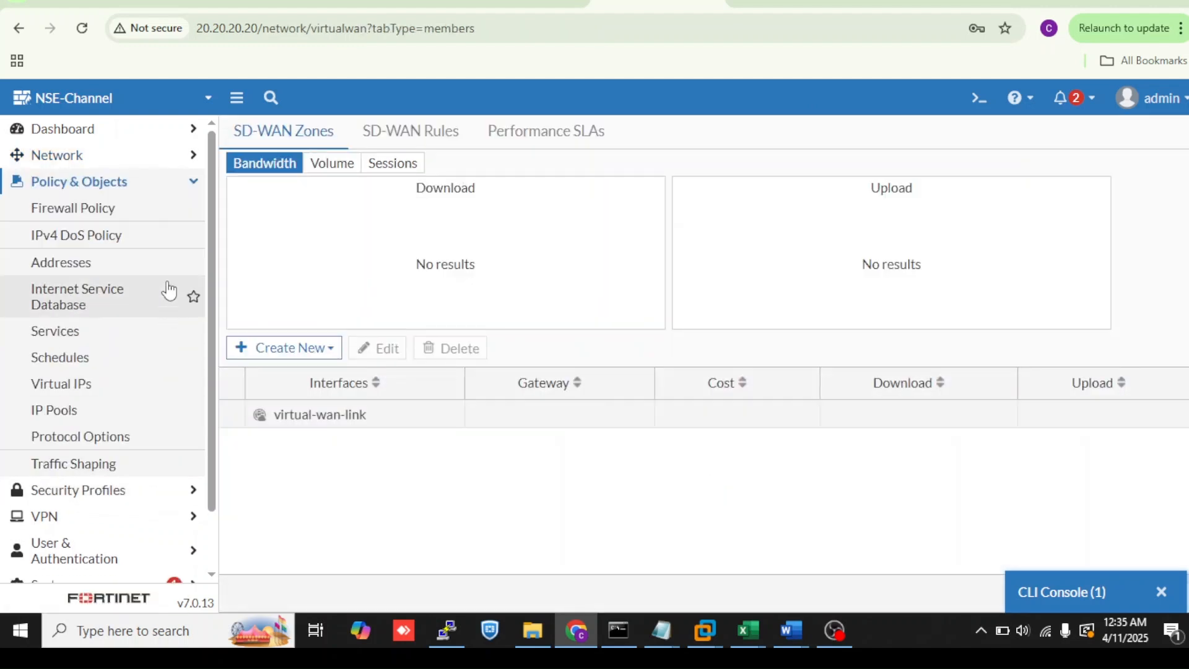
pyautogui.click(158, 178)
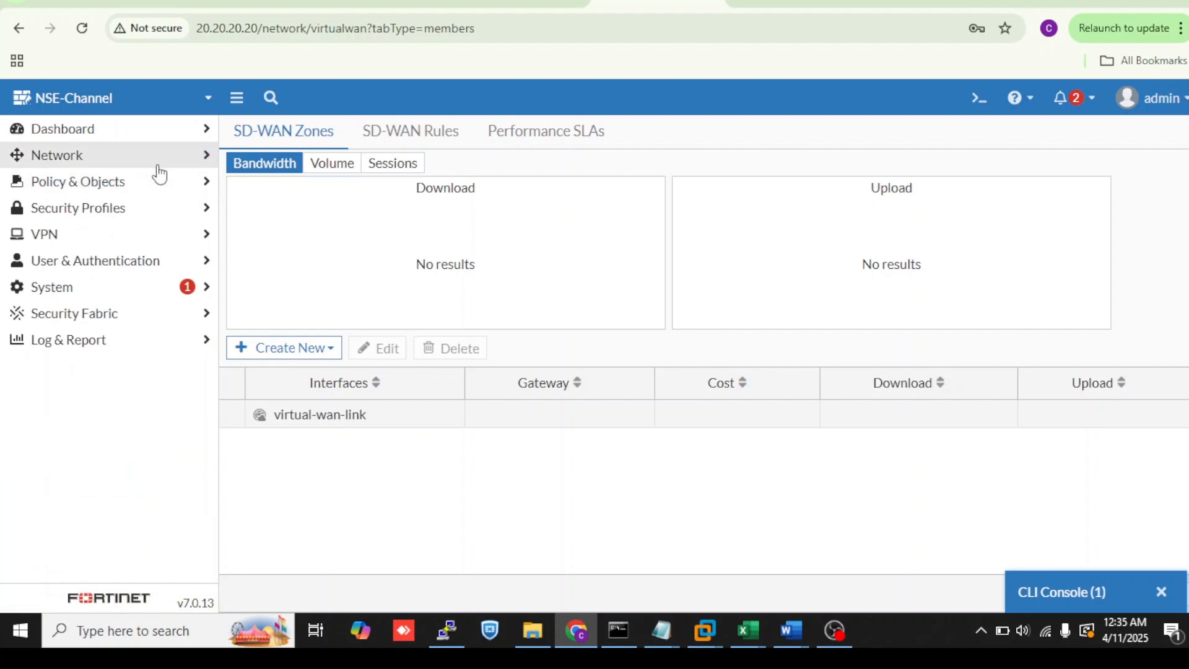
pyautogui.click(159, 164)
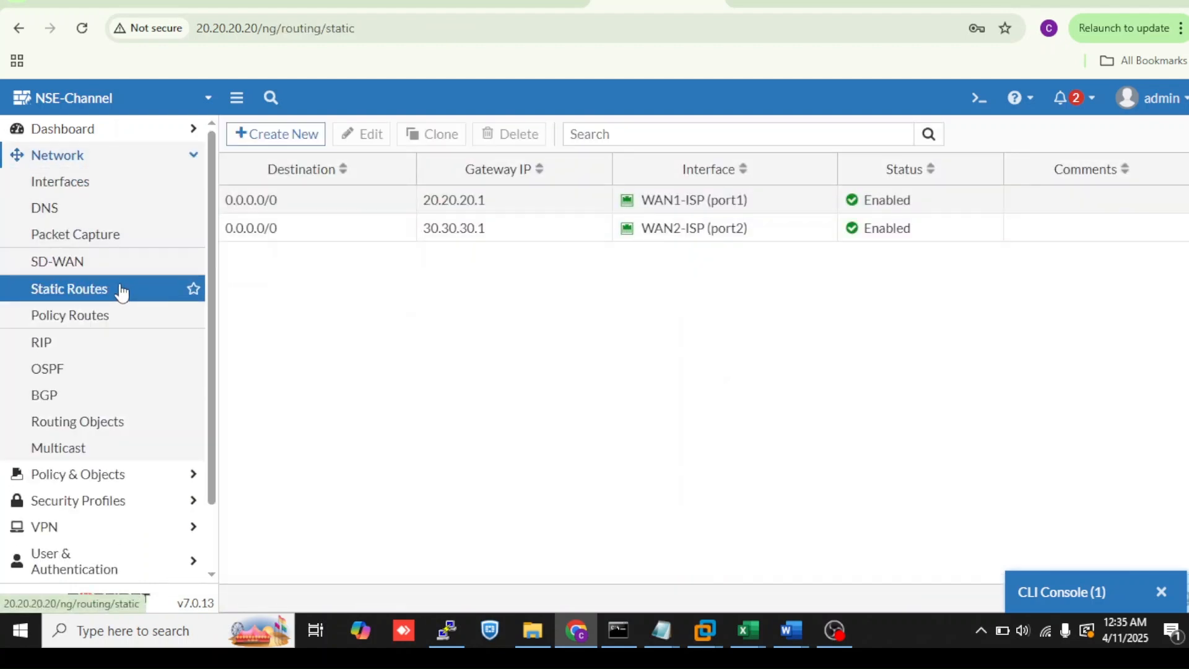
pyautogui.scroll(-1, 159, 429)
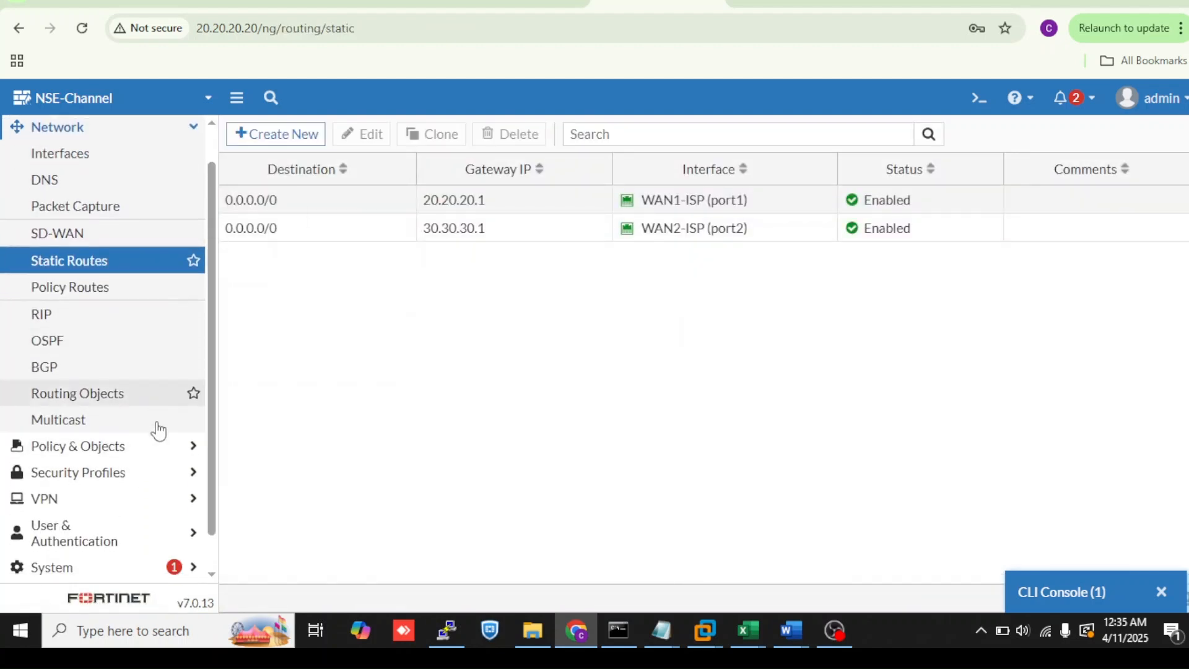
# - Start a new firewall policy and set WAN1-ISP (port1) and WAN2-ISP (port2) as its outgoing interfaces
pyautogui.click(155, 403)
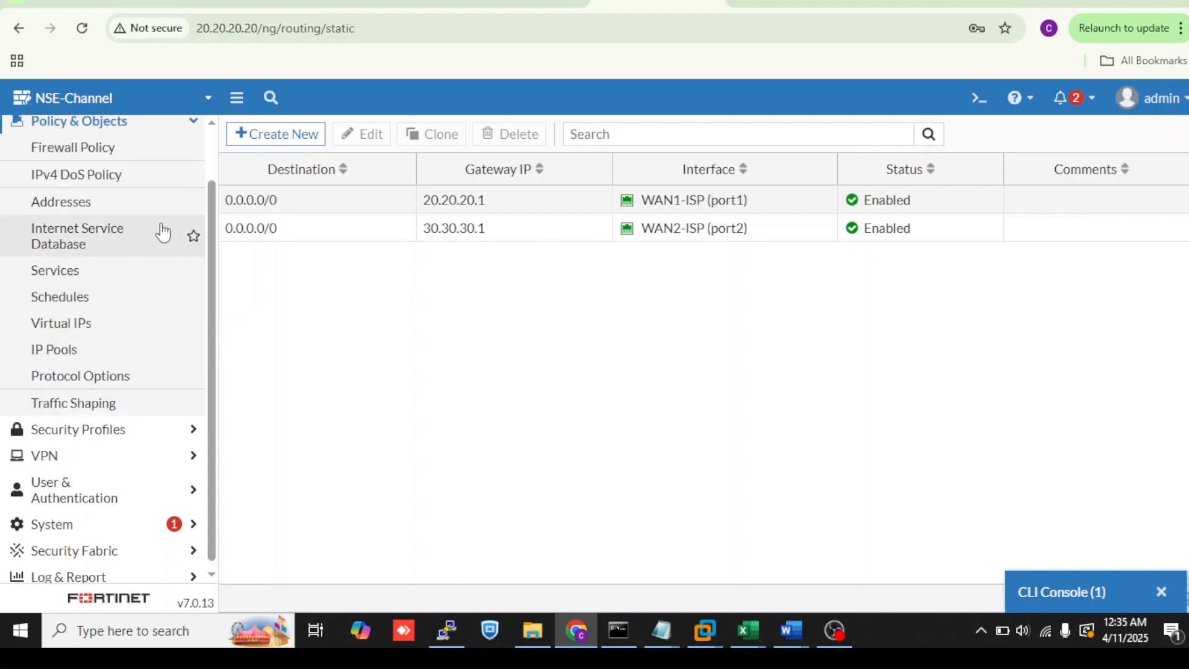
pyautogui.click(153, 166)
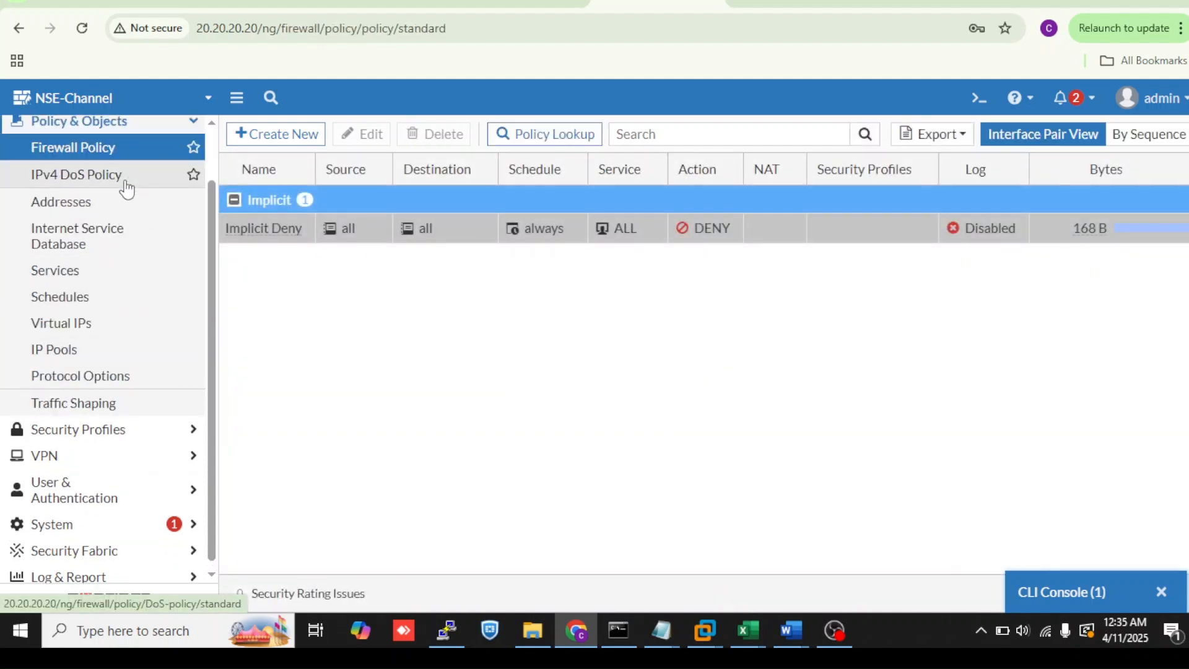
pyautogui.click(287, 150)
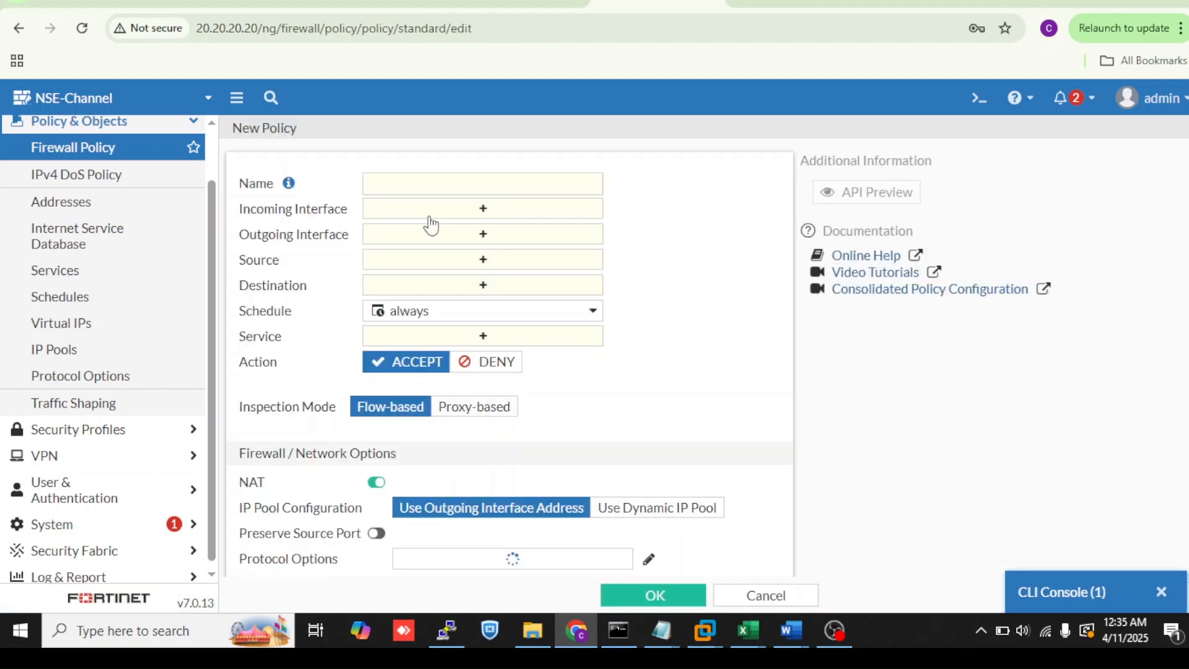
pyautogui.click(463, 216)
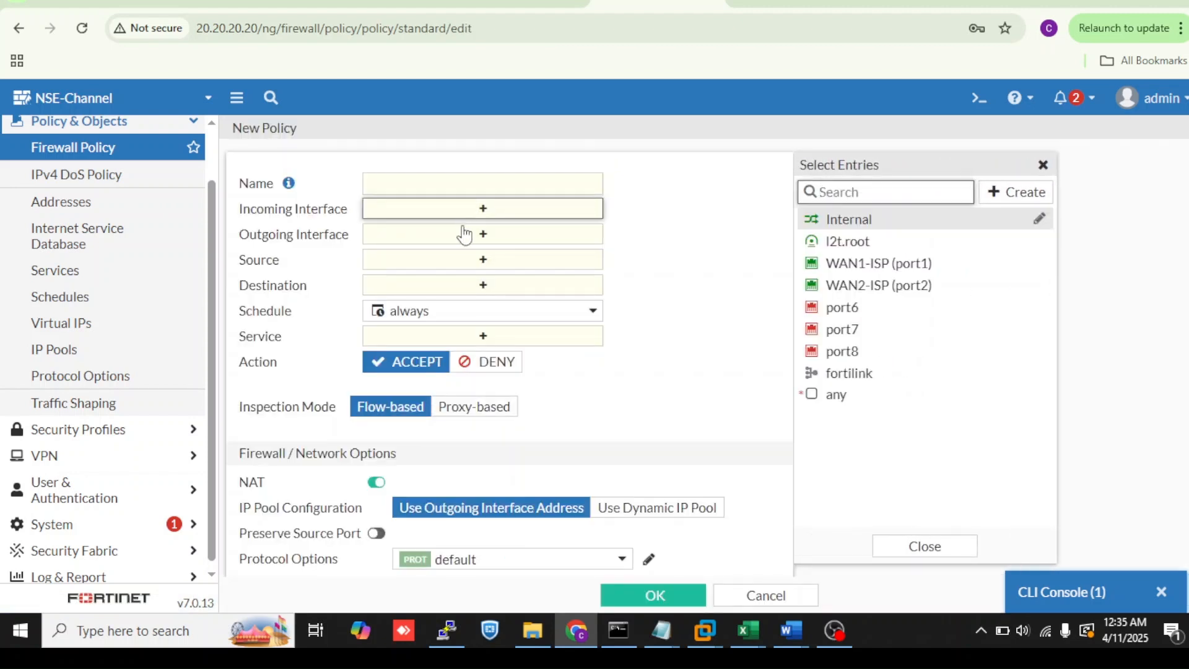
pyautogui.click(465, 235)
pyautogui.click(816, 267)
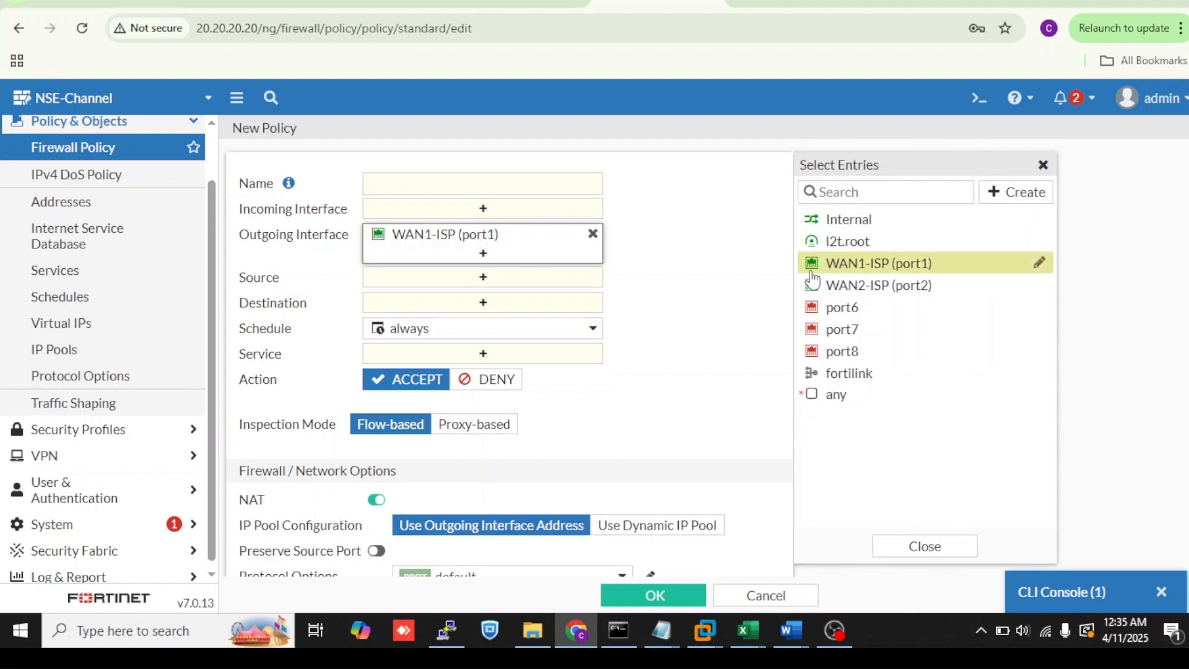
pyautogui.click(739, 287)
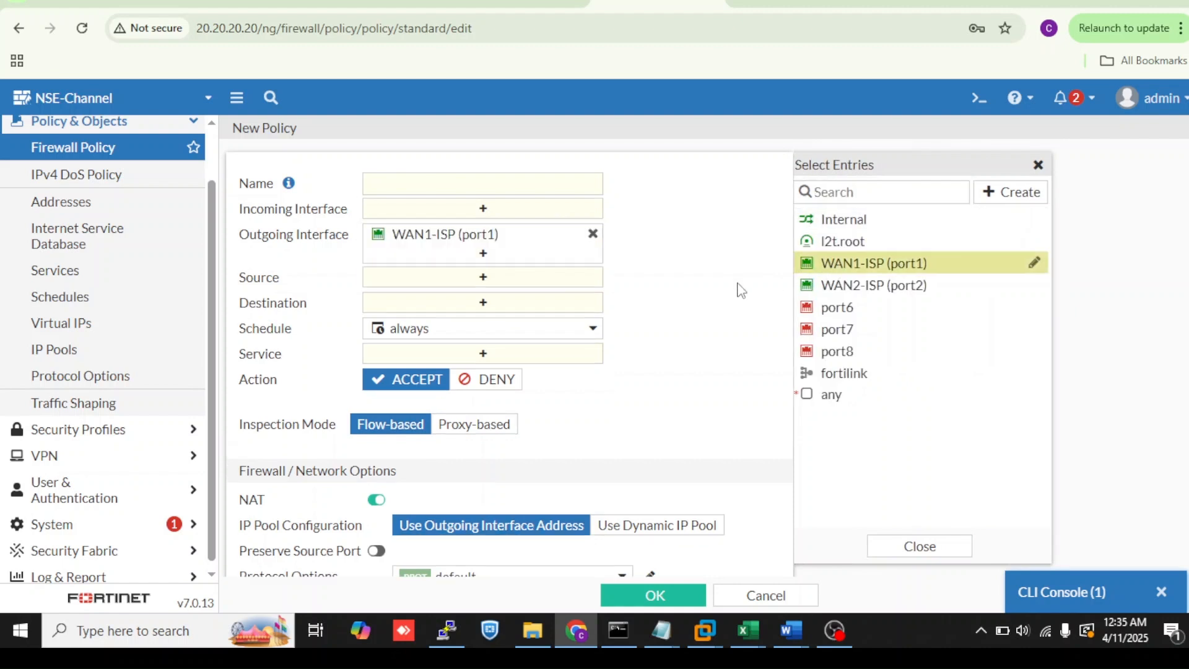
pyautogui.click(593, 236)
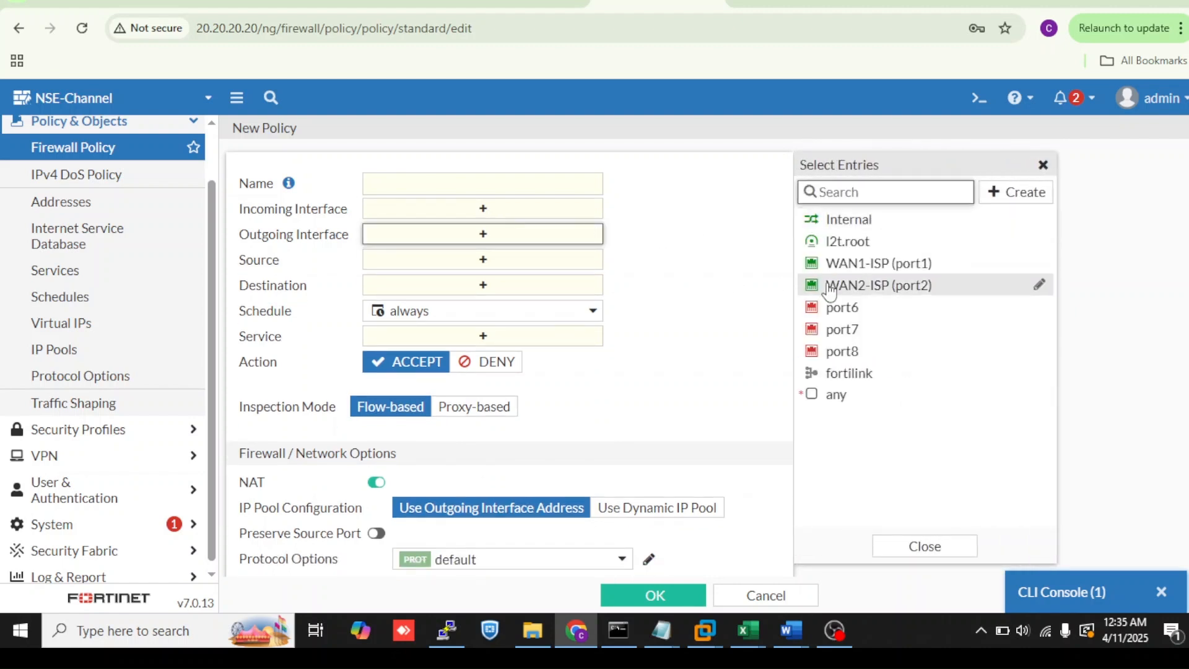
pyautogui.click(814, 268)
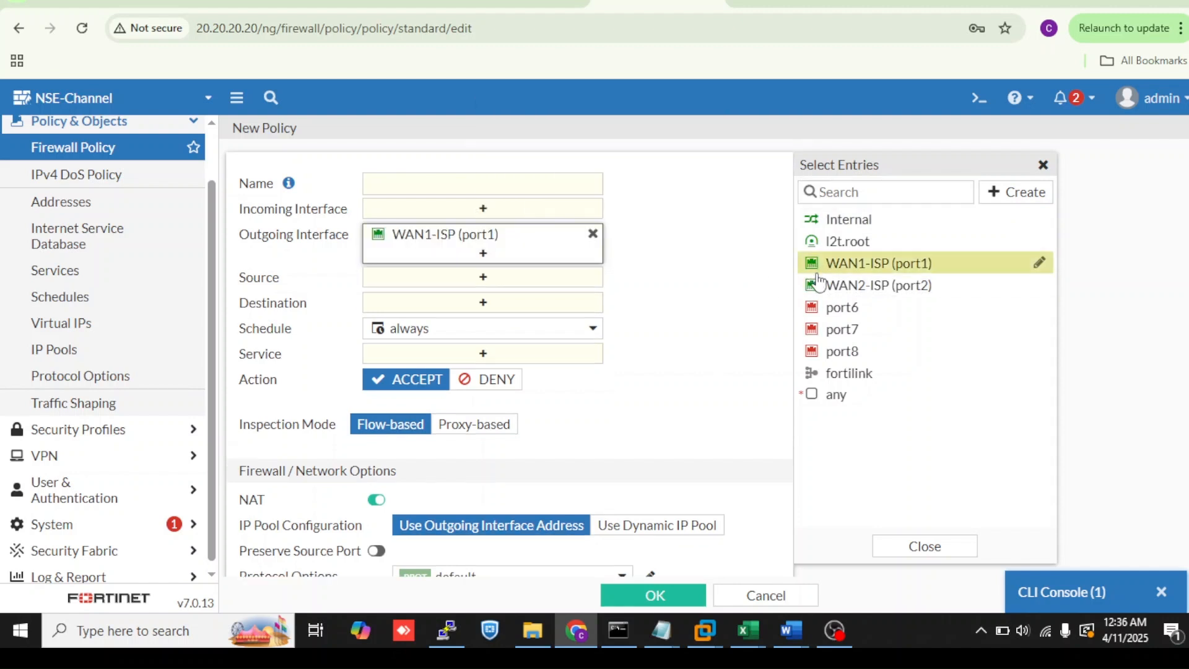
pyautogui.click(822, 285)
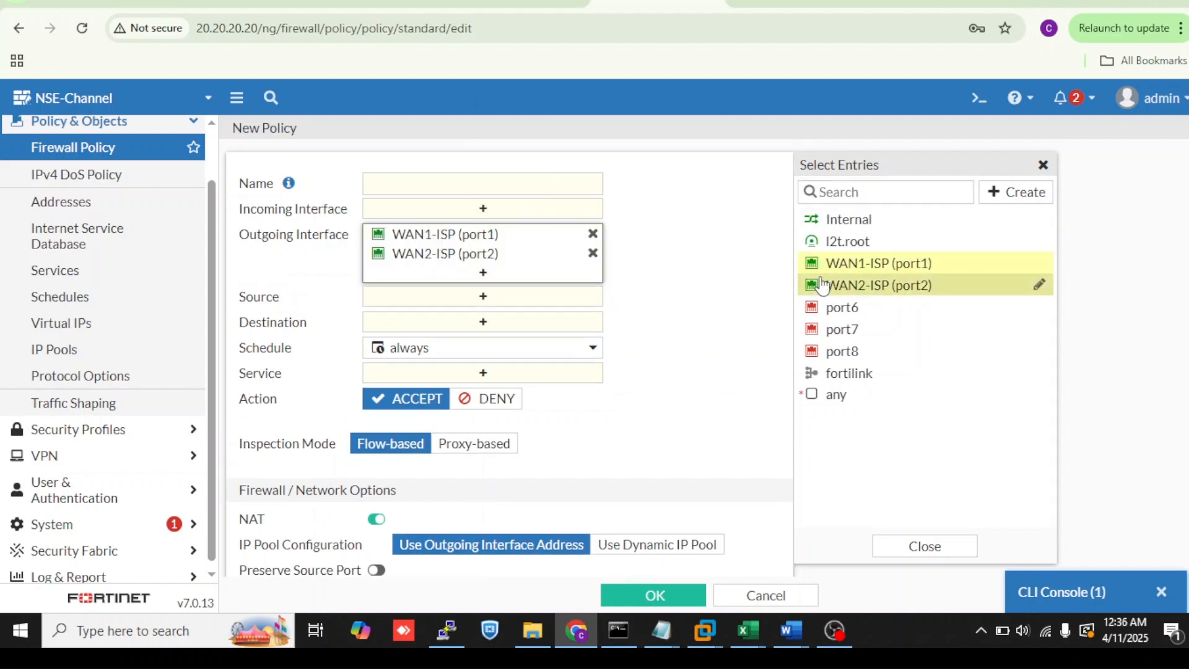
pyautogui.click(648, 375)
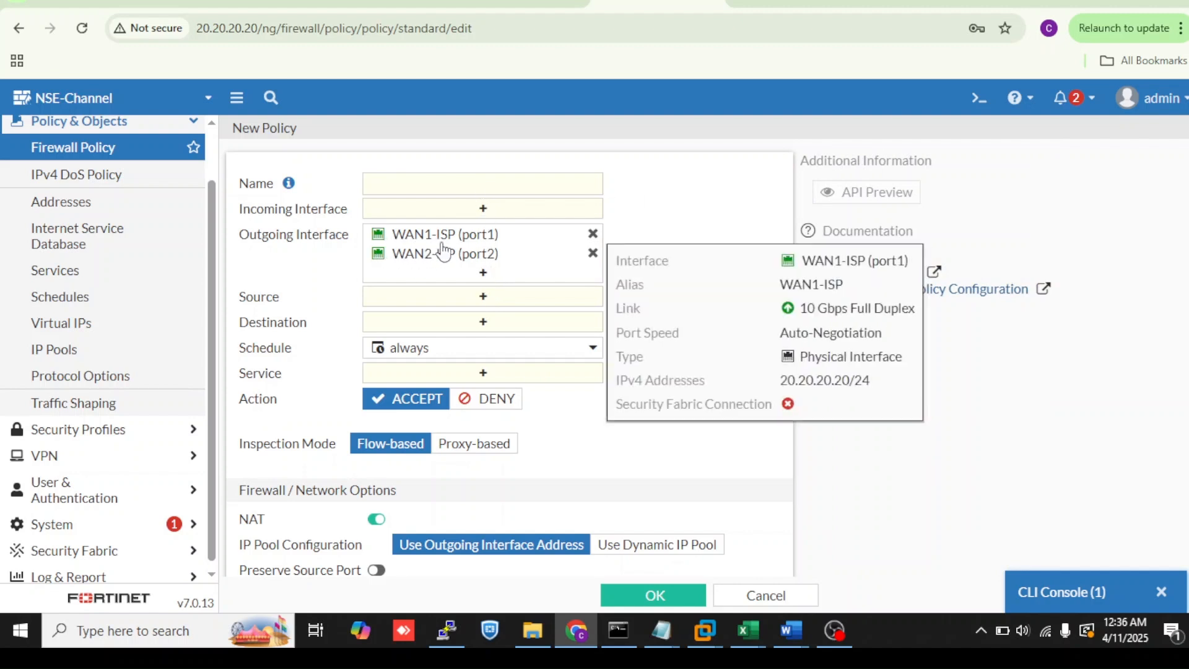
# - Open the system Feature Visibility page and scroll through its core and additional feature toggles
pyautogui.scroll(-1, 173, 470)
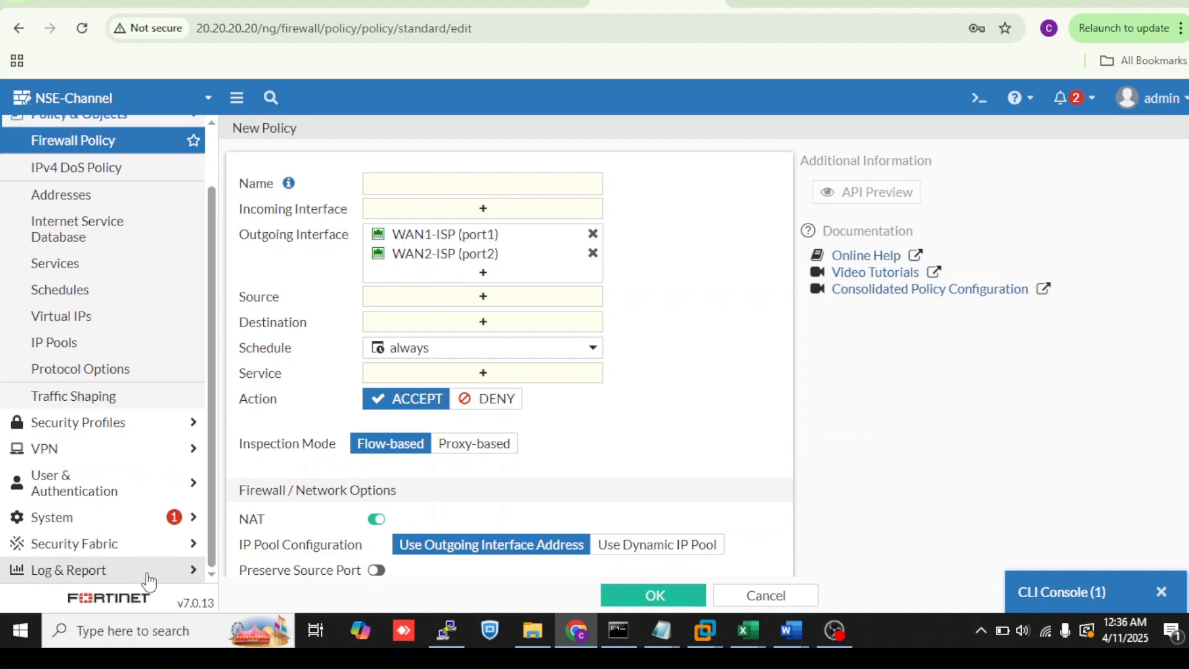
pyautogui.click(155, 517)
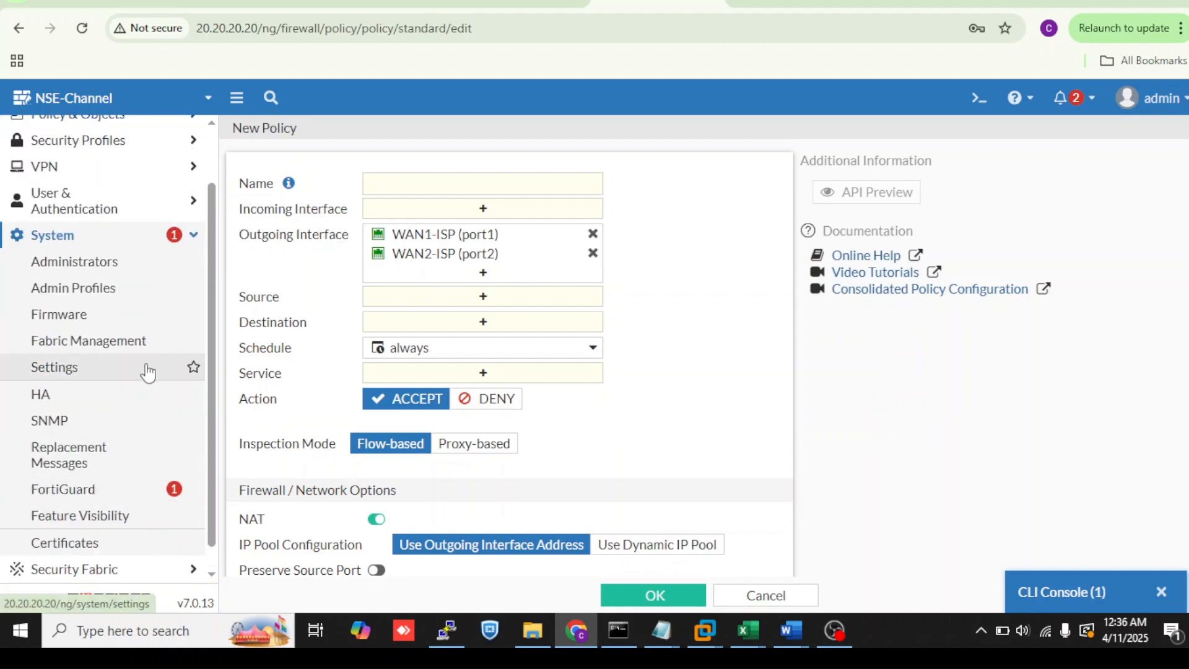
pyautogui.click(148, 371)
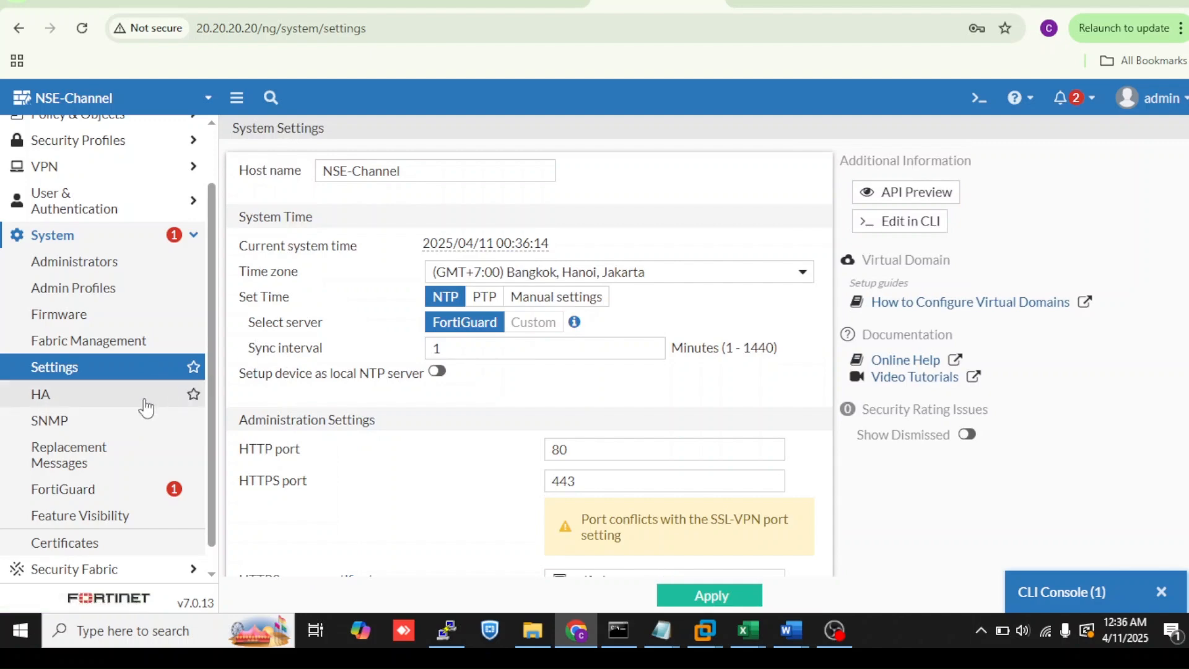
pyautogui.scroll(-1, 146, 408)
pyautogui.click(107, 492)
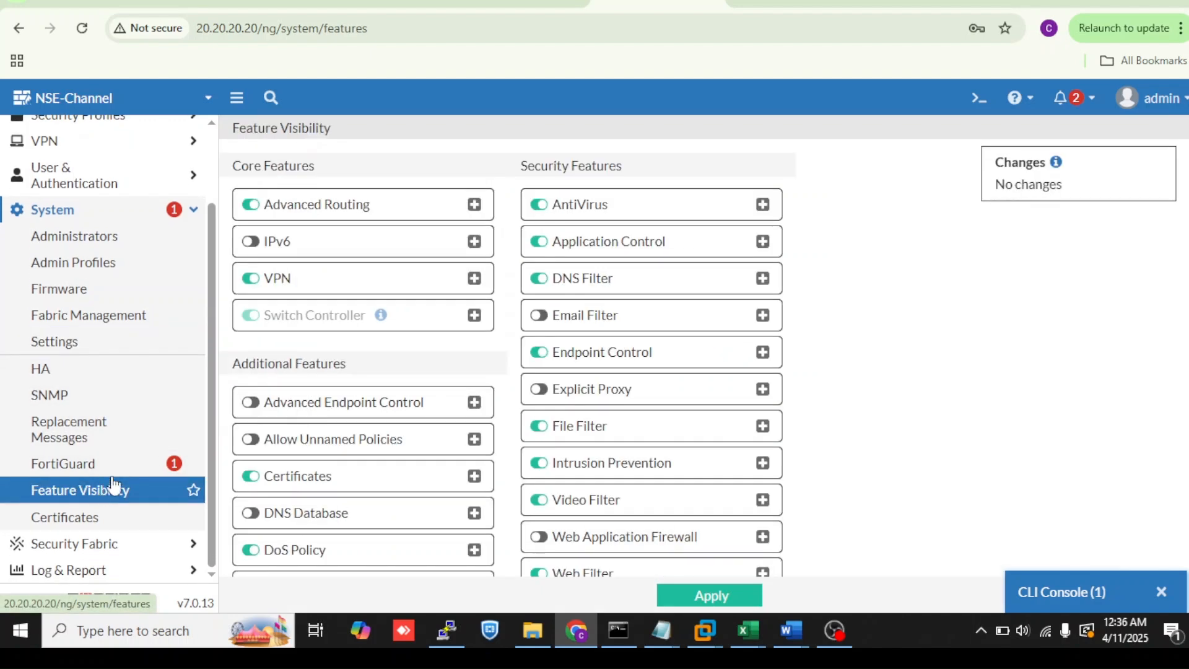
pyautogui.scroll(-6, 316, 410)
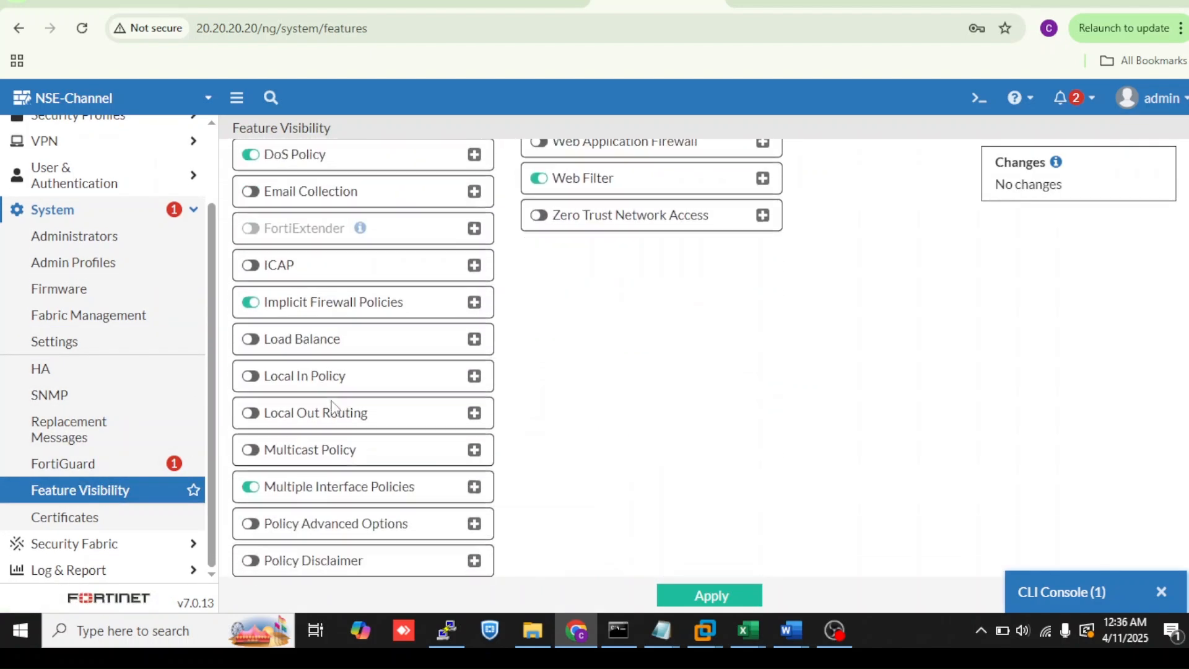
pyautogui.scroll(-2, 331, 408)
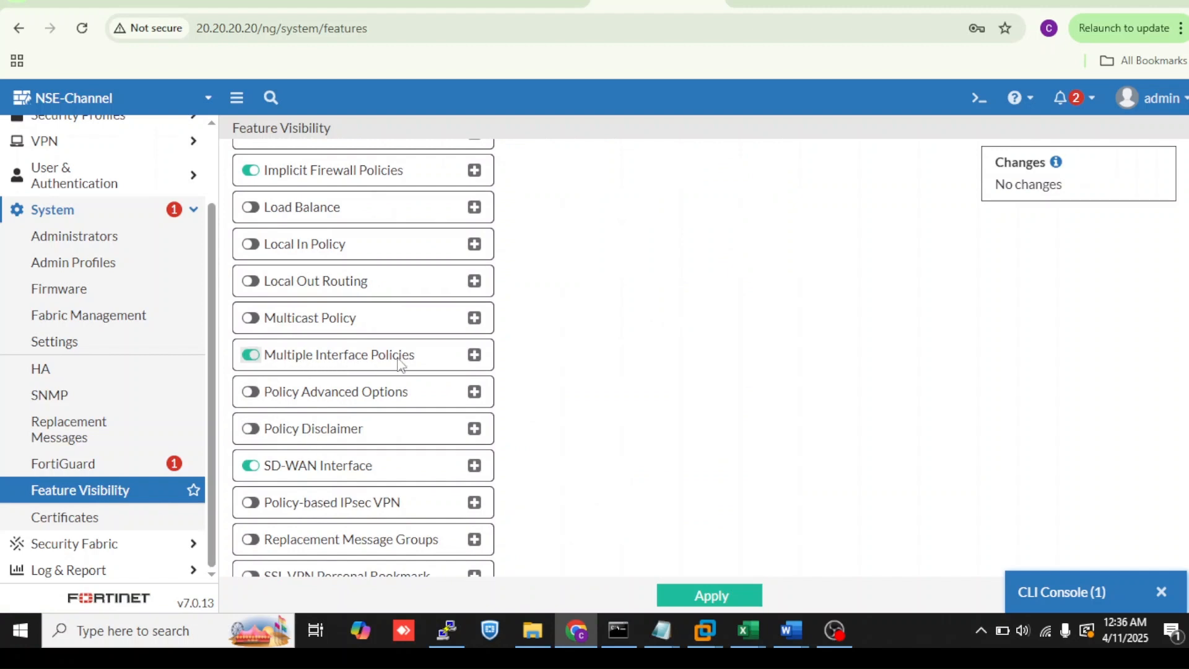
pyautogui.scroll(3, 128, 372)
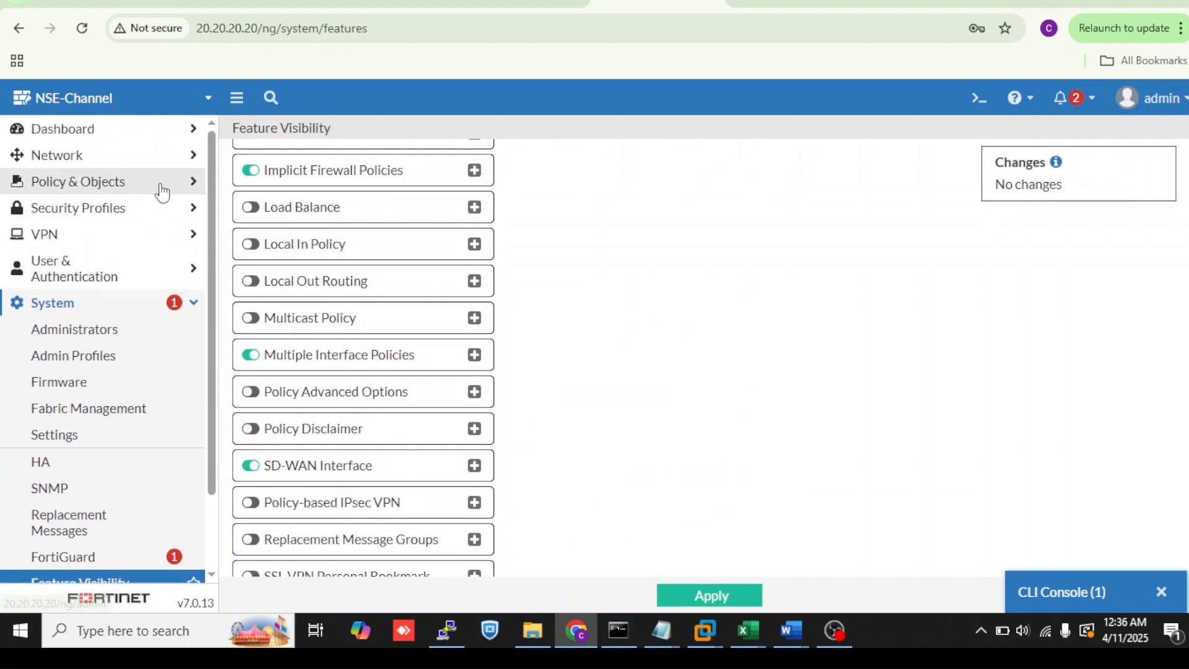
pyautogui.click(160, 189)
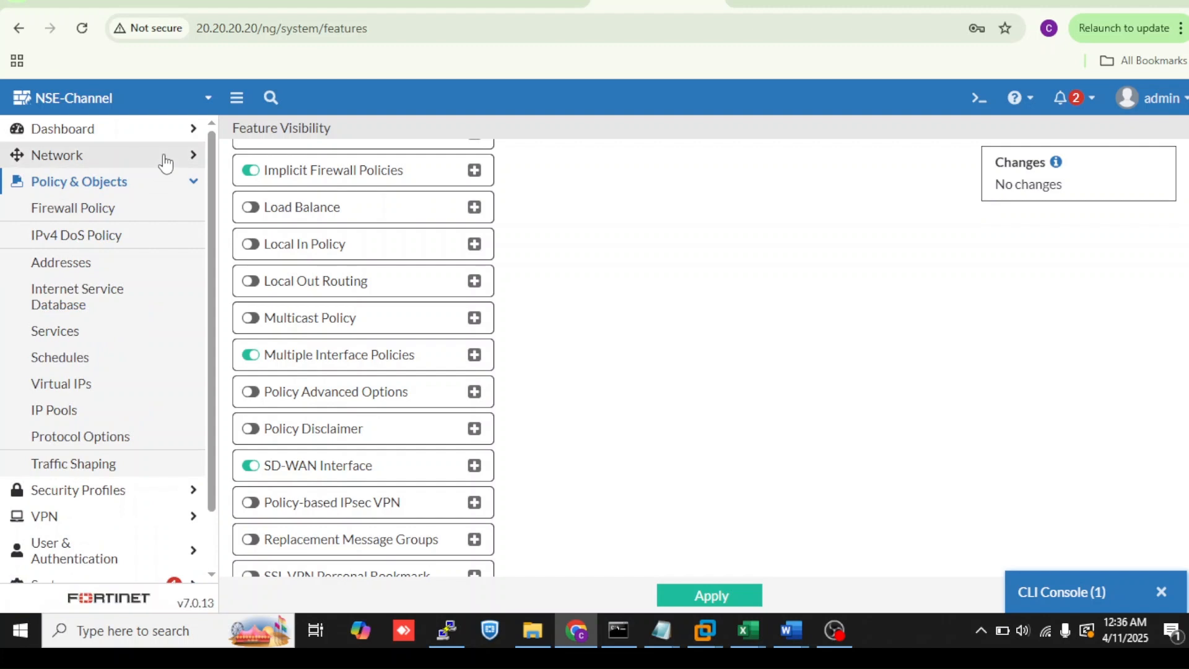
pyautogui.click(165, 161)
pyautogui.click(156, 181)
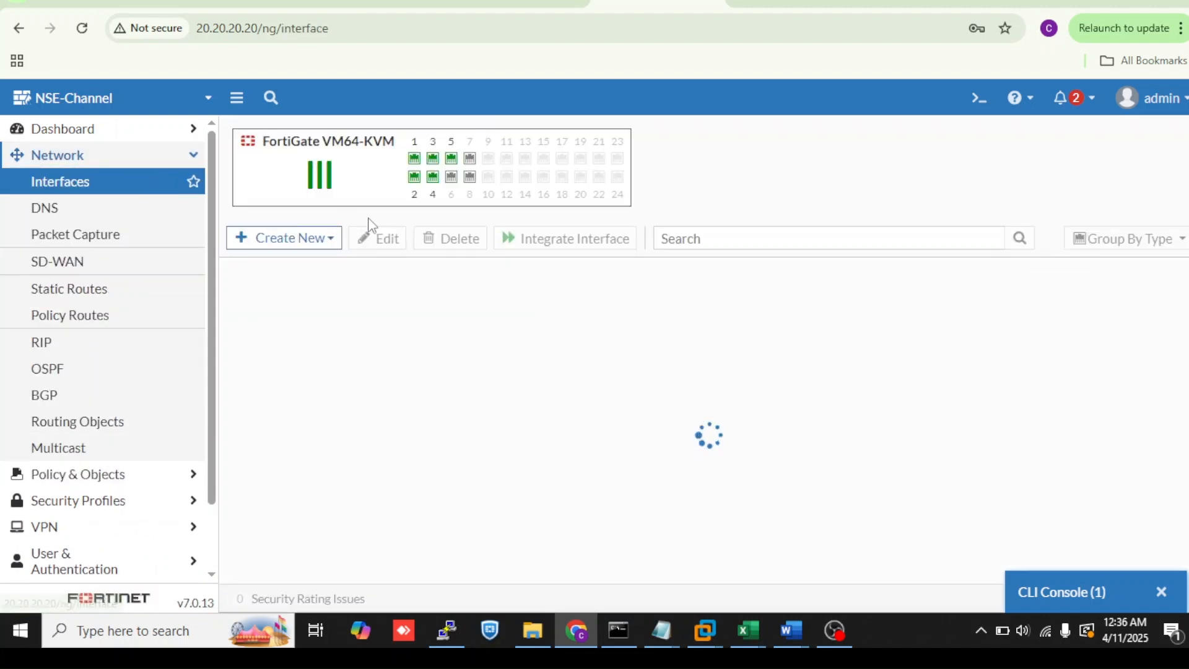
pyautogui.click(141, 478)
pyautogui.click(152, 211)
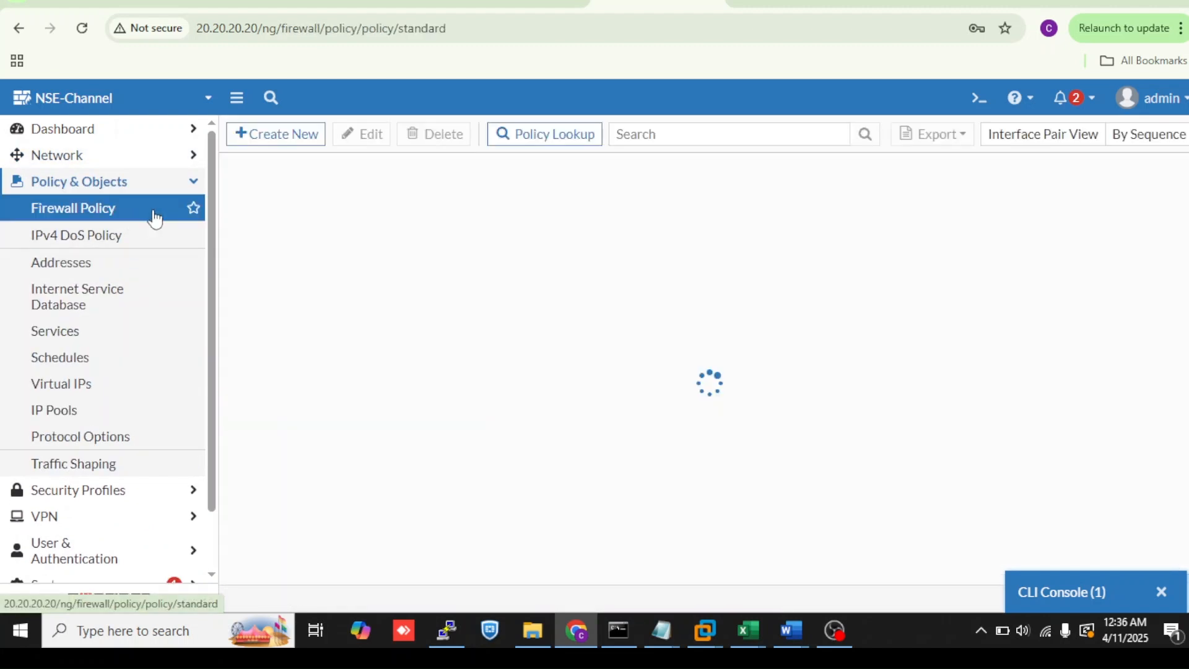
pyautogui.click(271, 144)
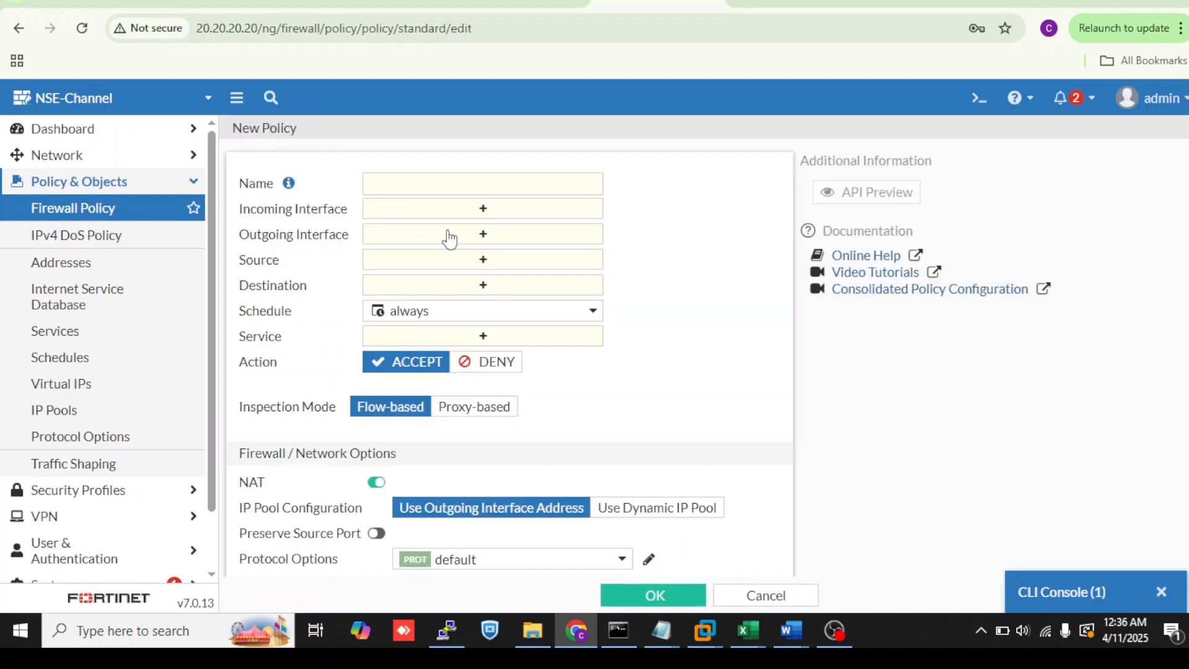
pyautogui.click(456, 213)
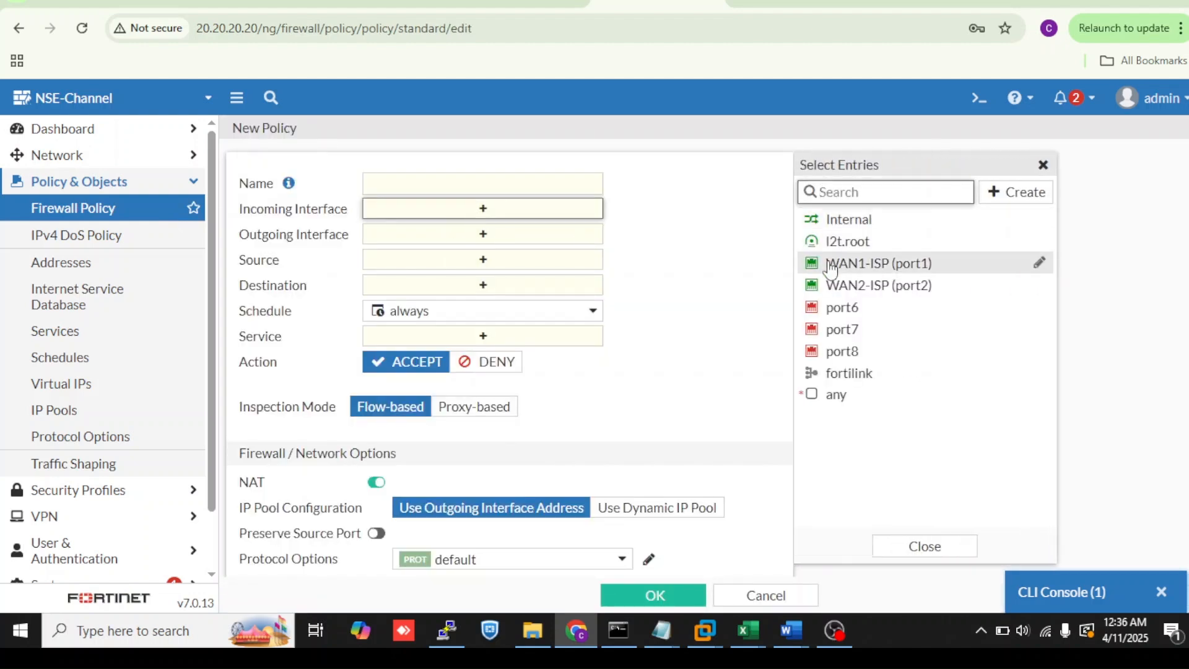
pyautogui.click(833, 264)
pyautogui.click(834, 286)
pyautogui.click(687, 320)
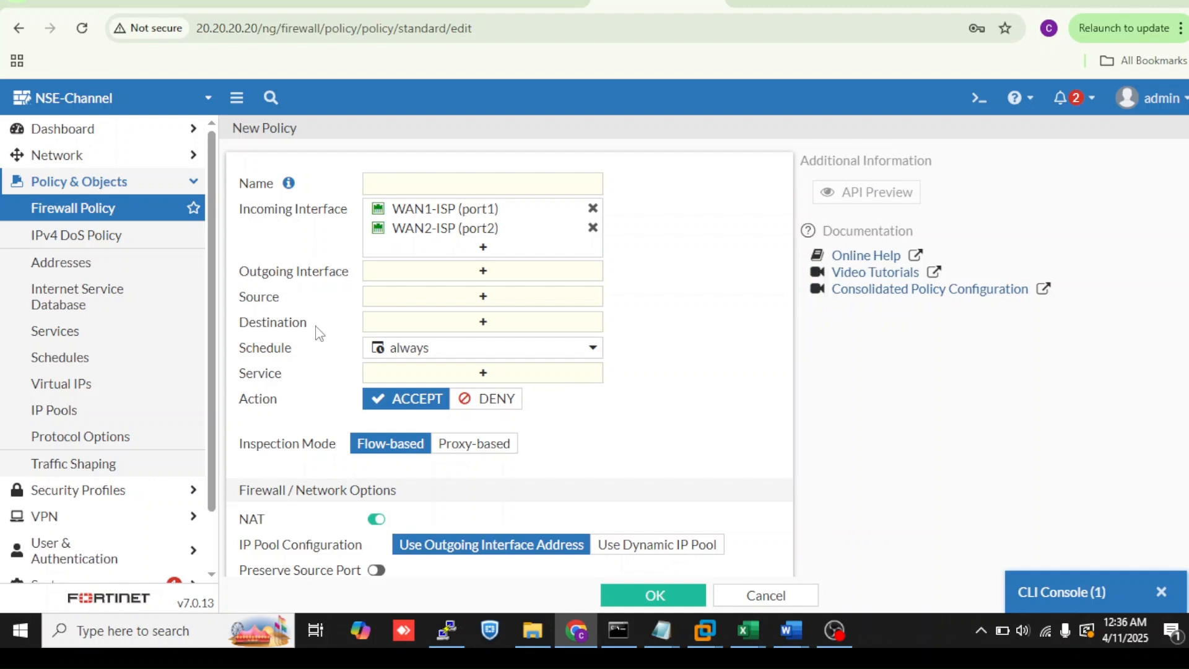
pyautogui.click(151, 208)
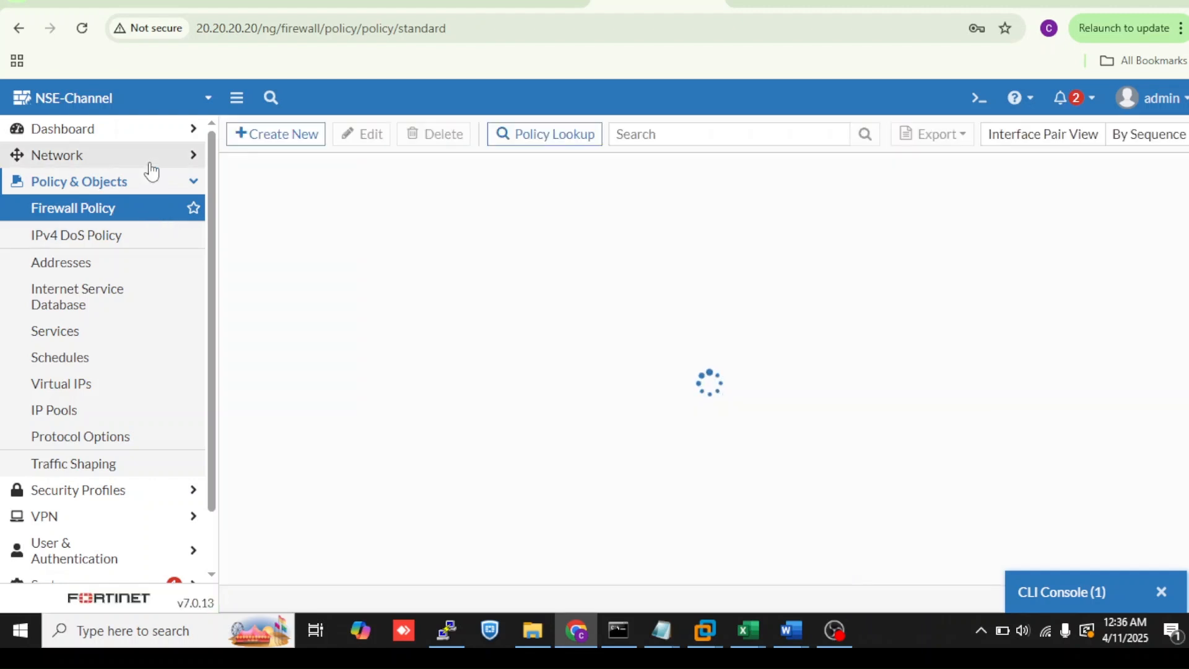
# - Create a new interface zone named Zone Internet with WAN1-ISP (port1) and WAN2-ISP (port2) as its members
pyautogui.click(148, 158)
pyautogui.click(137, 189)
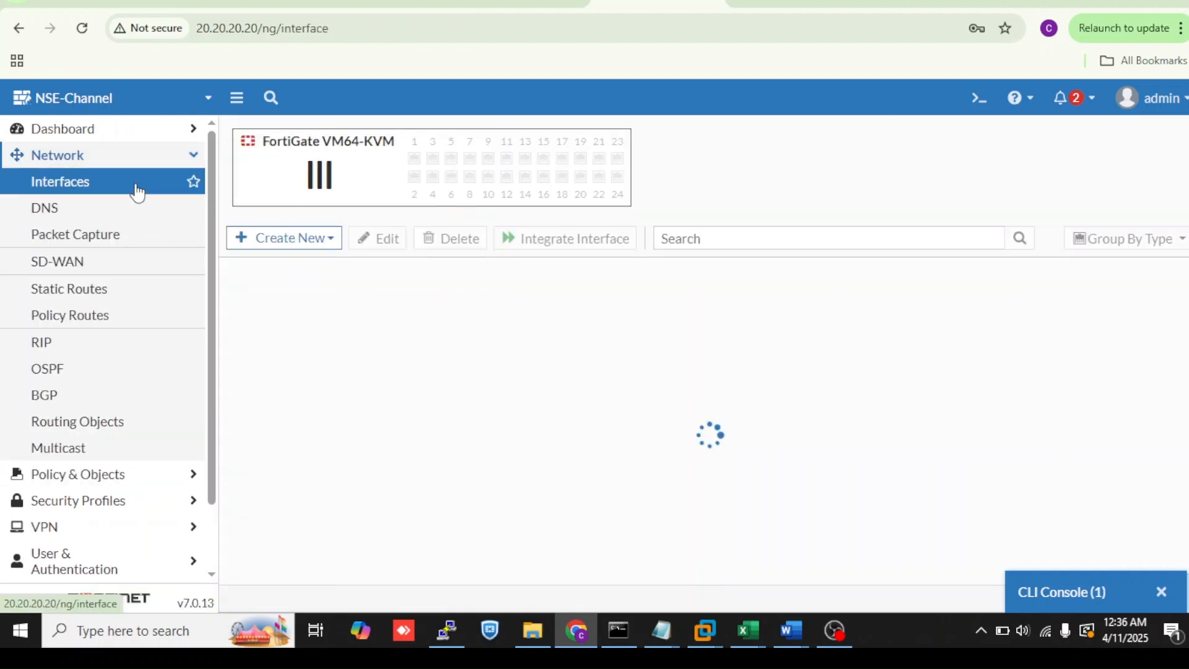
pyautogui.click(316, 242)
pyautogui.click(286, 286)
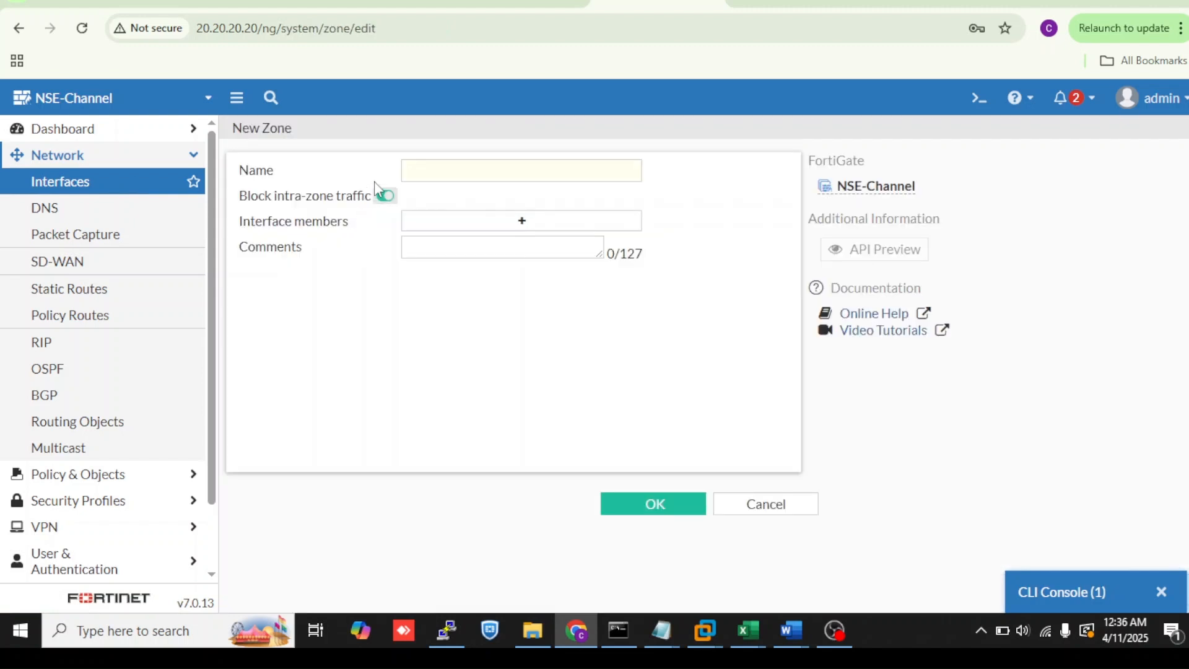
pyautogui.click(418, 170)
pyautogui.write('Zone Internet')
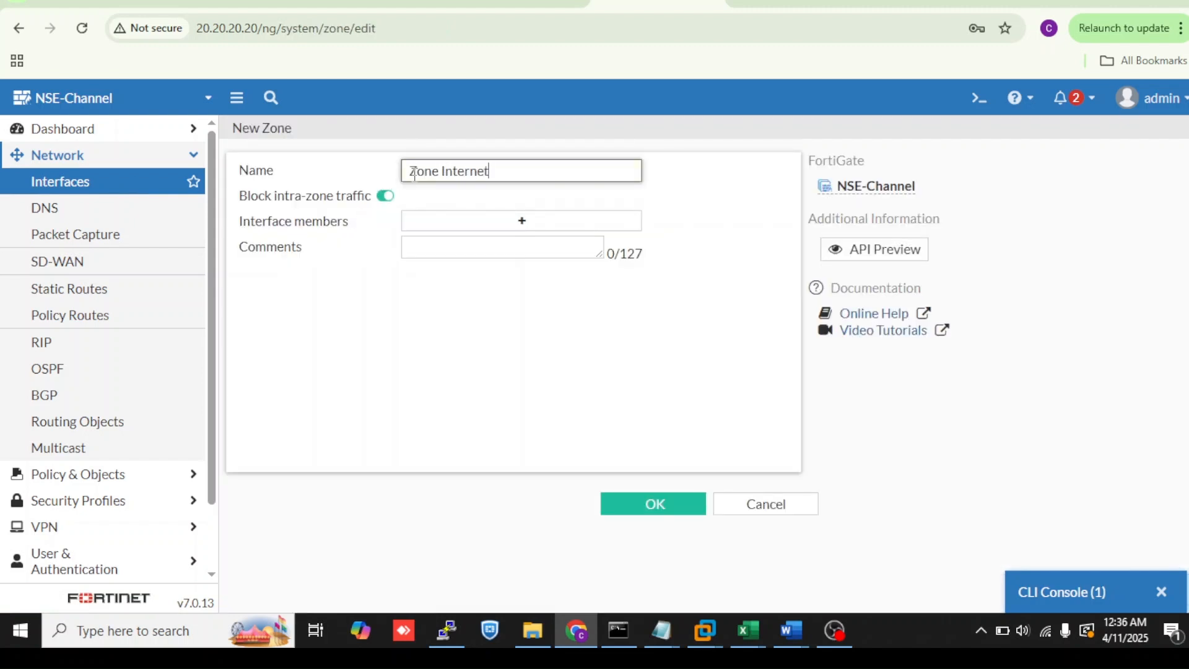
pyautogui.click(459, 232)
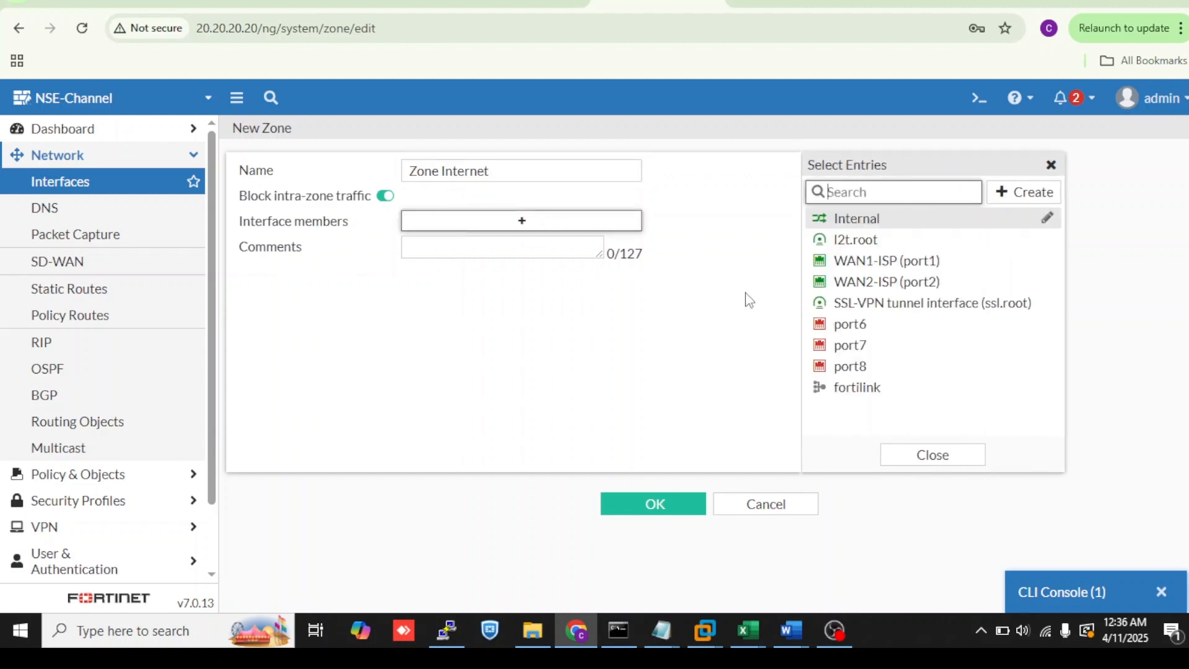
pyautogui.click(841, 260)
pyautogui.click(846, 284)
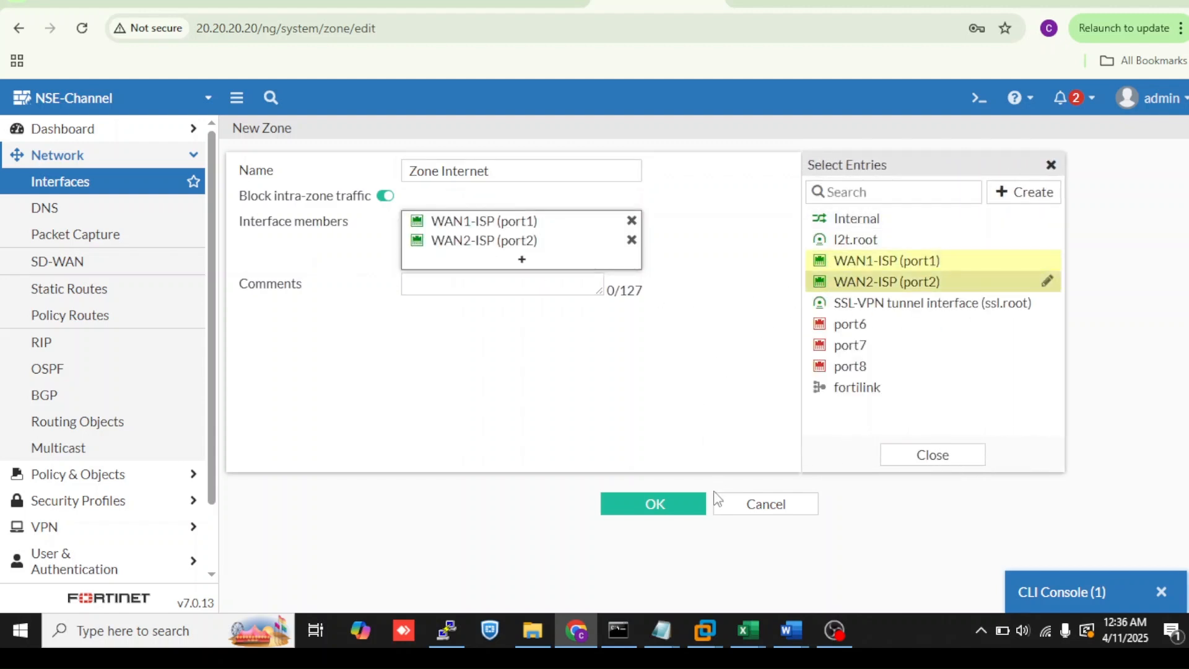
pyautogui.click(695, 502)
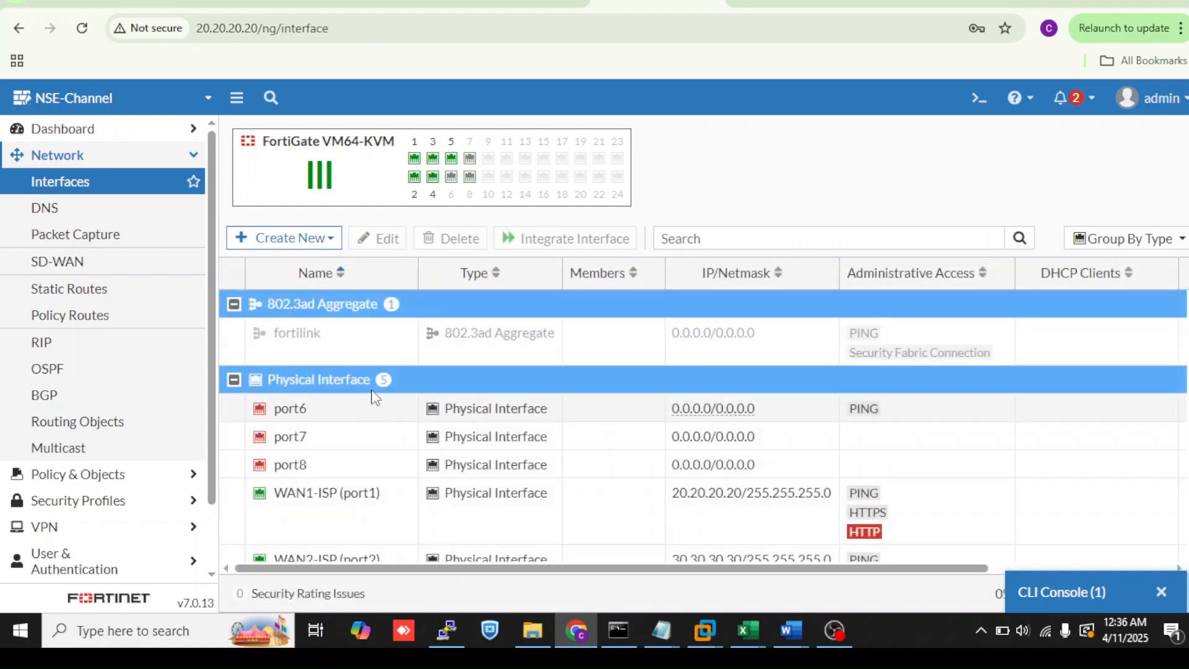
pyautogui.scroll(-5, 372, 421)
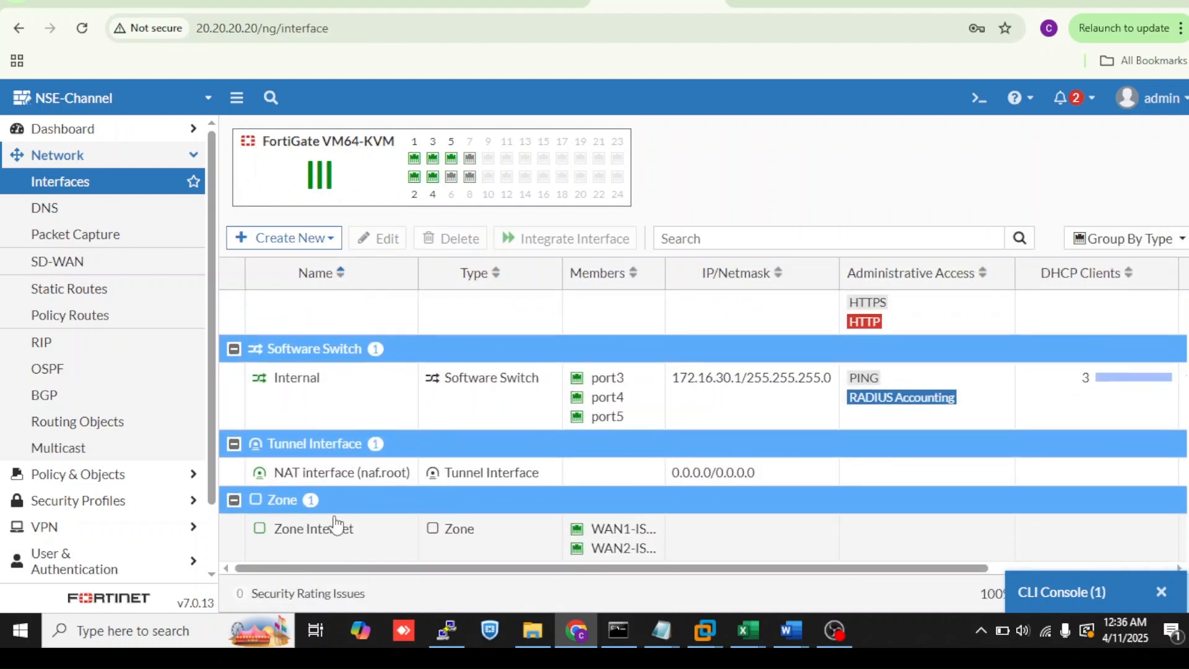
# - Start a new firewall policy named Acces internet with Internal as its incoming interface
pyautogui.click(138, 475)
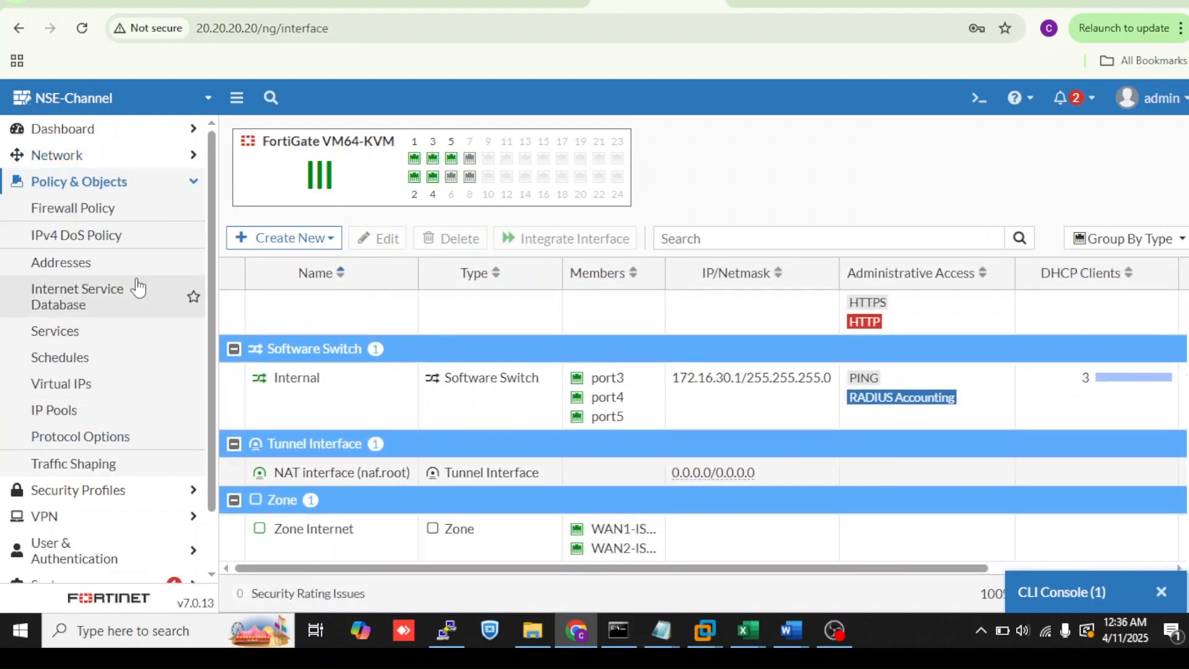
pyautogui.click(135, 214)
pyautogui.click(303, 133)
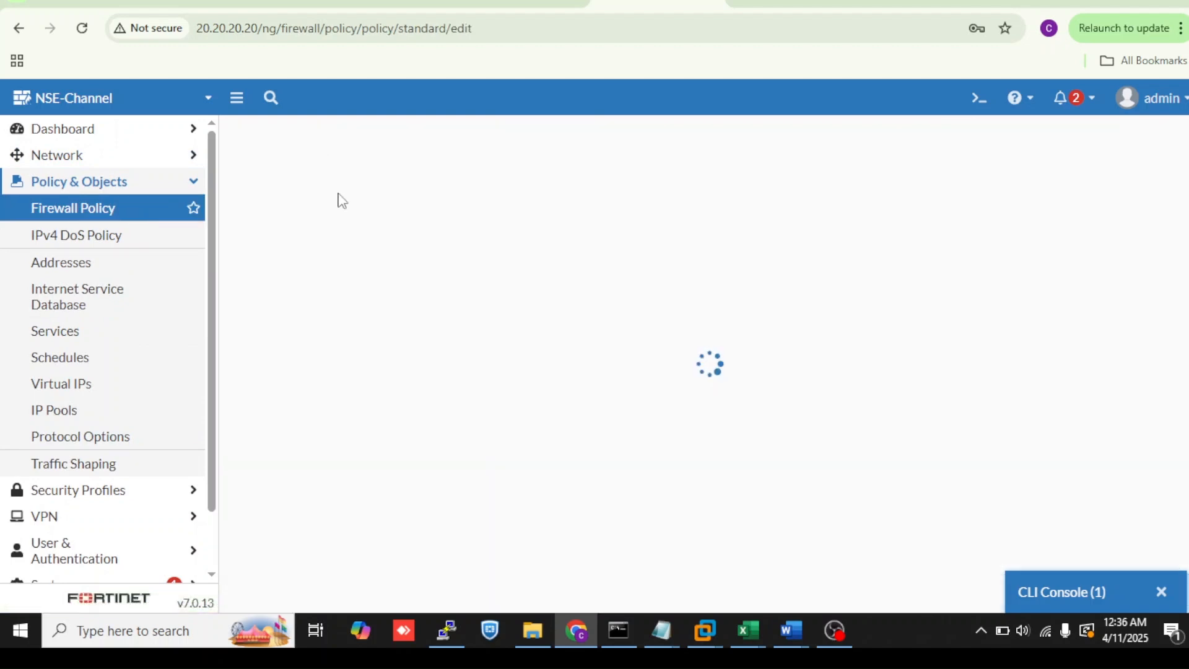
pyautogui.click(377, 184)
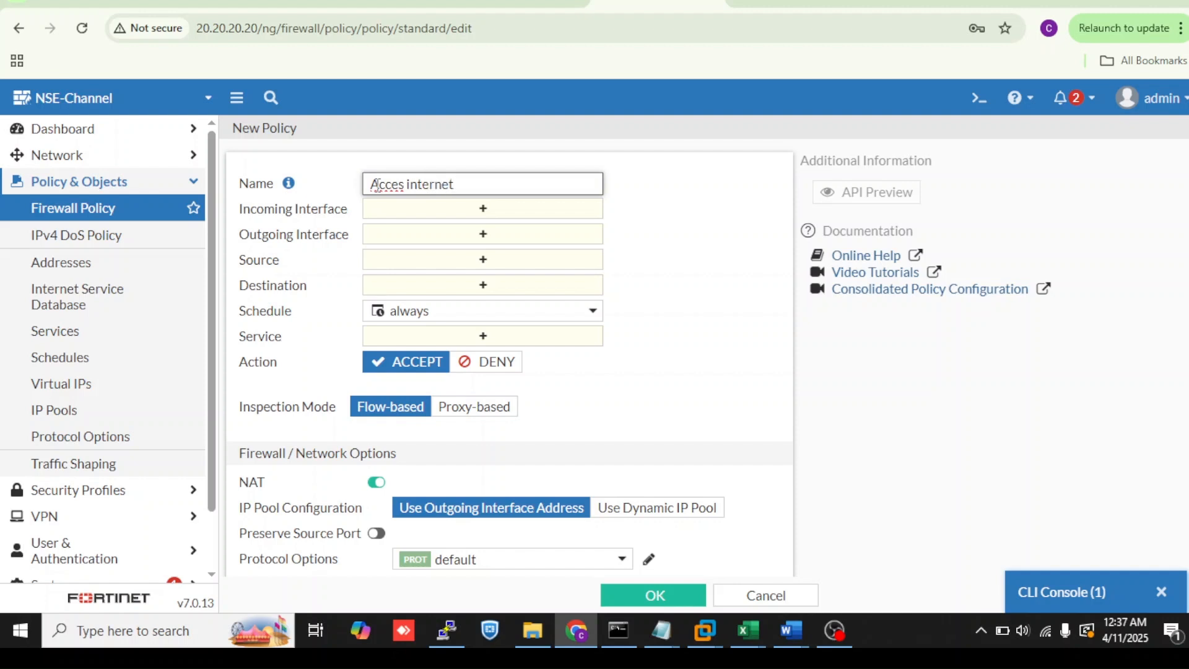
pyautogui.click(421, 210)
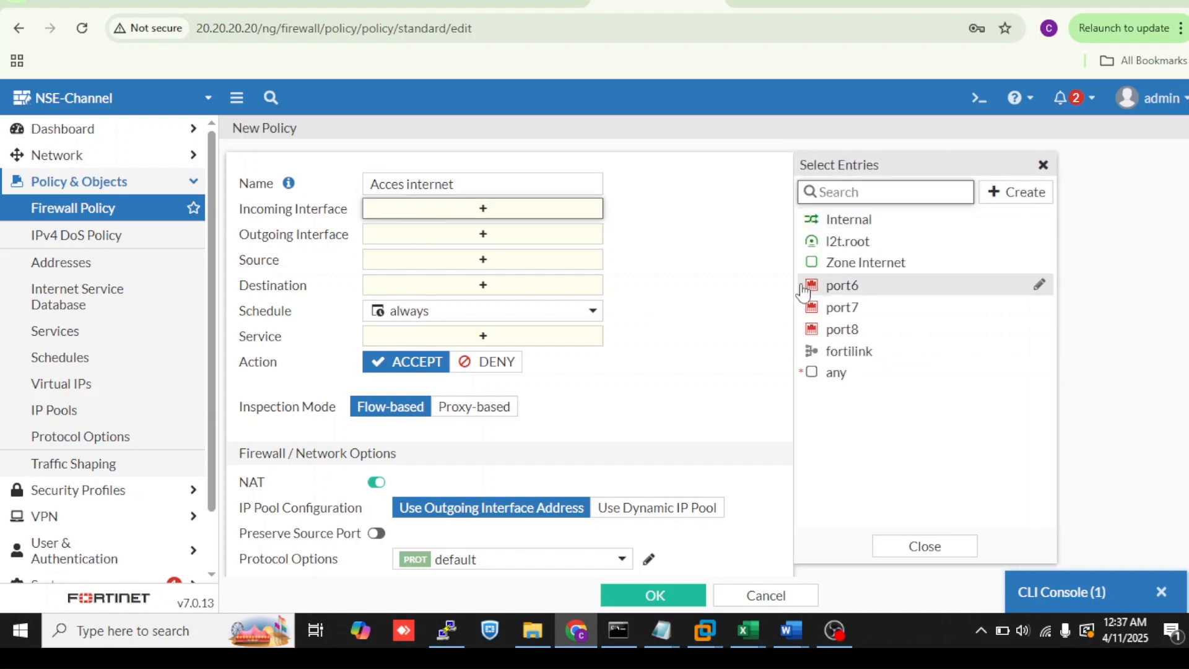
pyautogui.moveTo(821, 273)
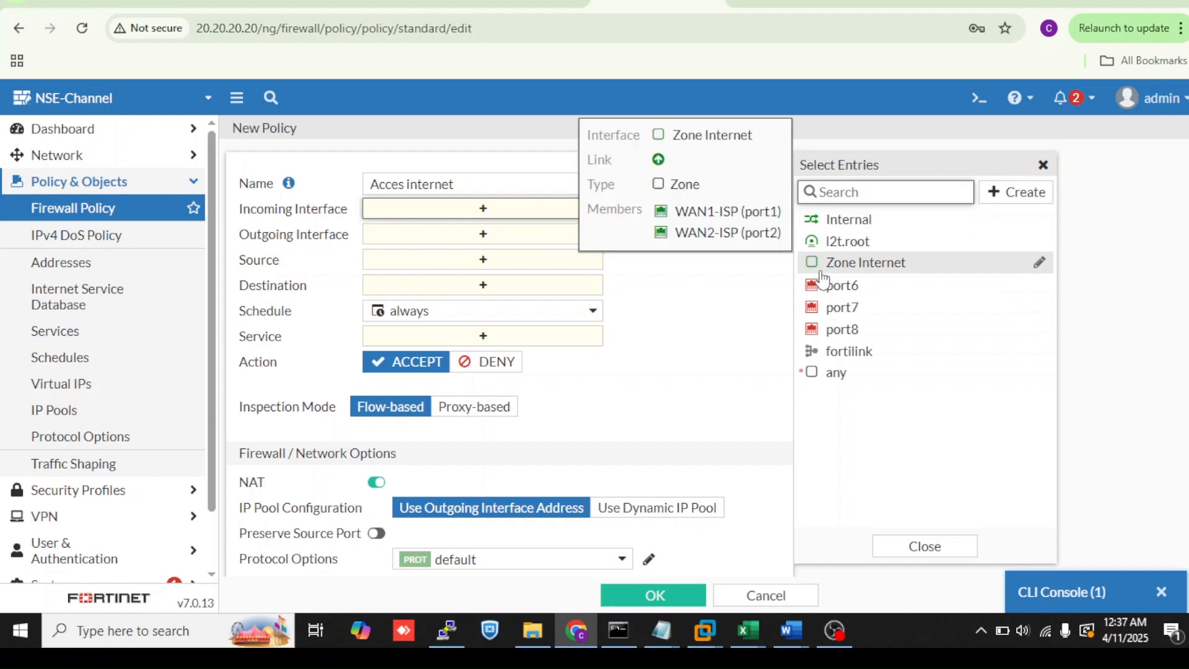
pyautogui.click(850, 220)
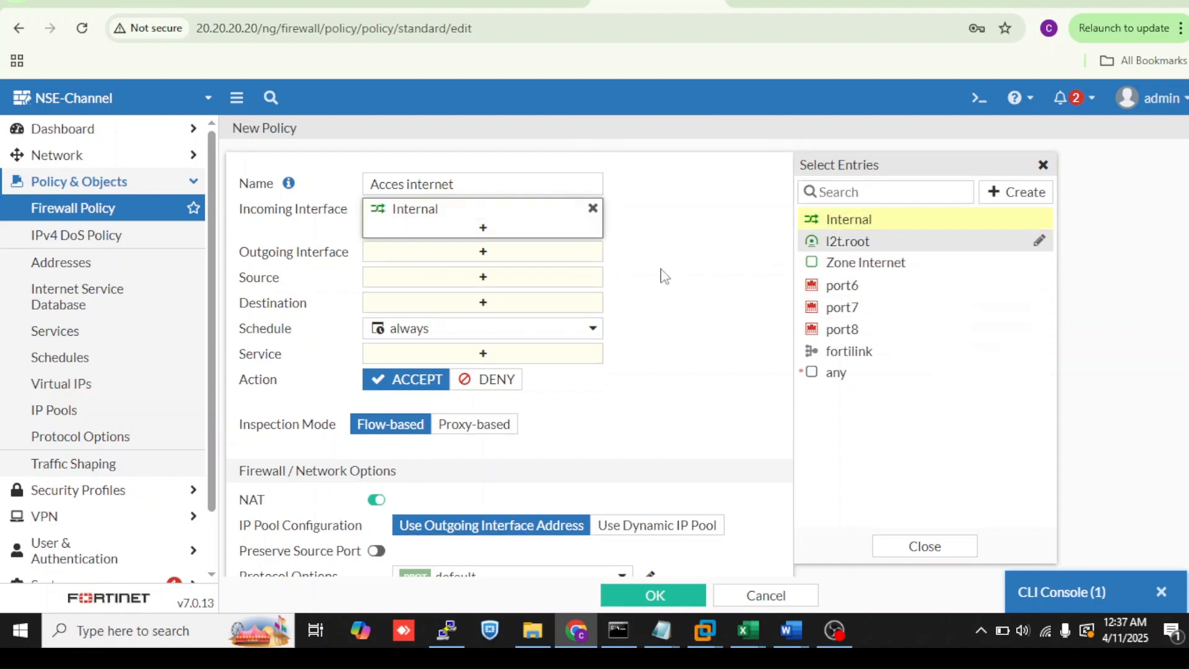
# - Set the policy's outgoing interface to Zone Internet and both source and destination addresses to all
pyautogui.click(585, 258)
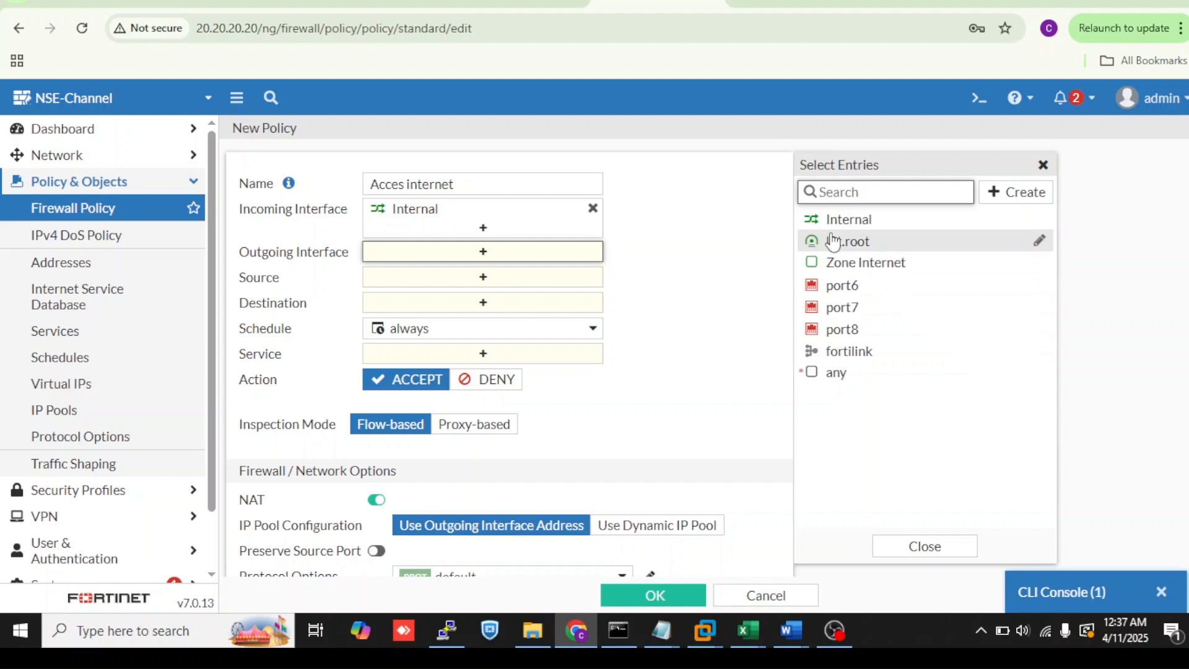
pyautogui.click(841, 264)
pyautogui.click(537, 302)
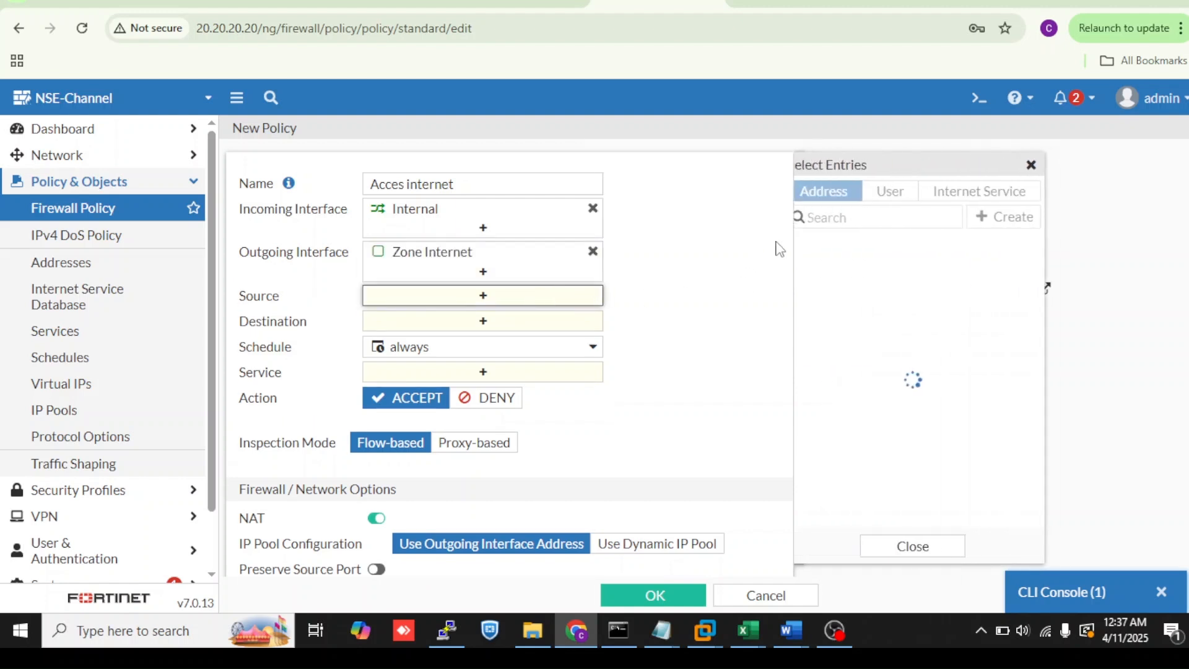
pyautogui.click(841, 331)
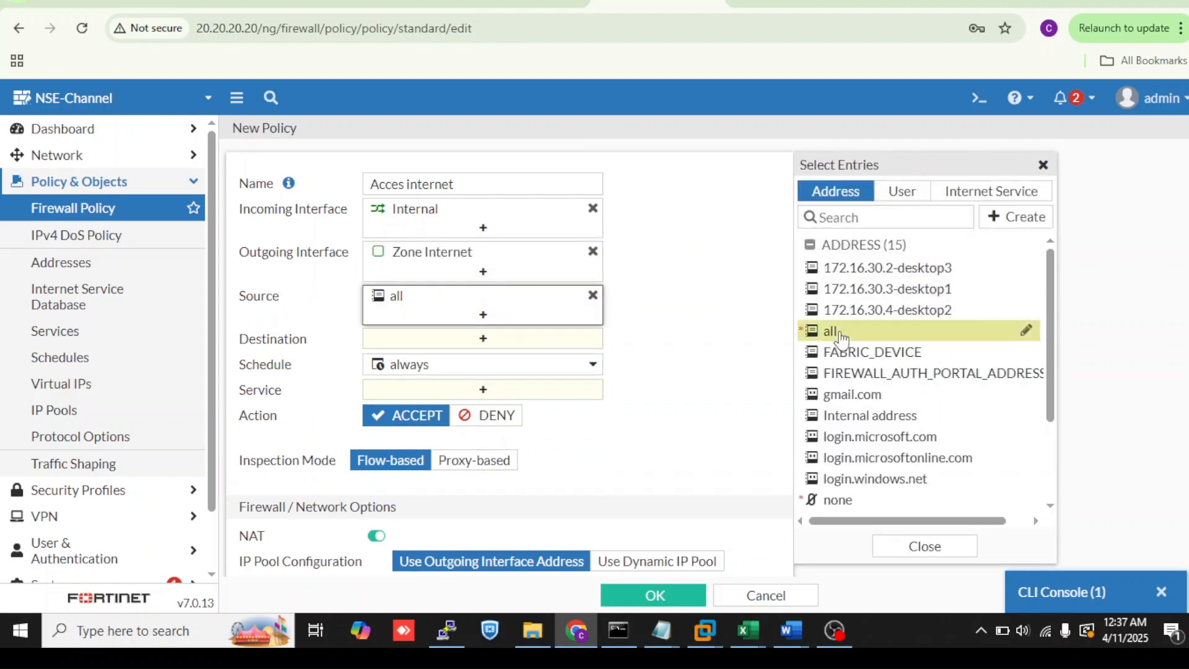
pyautogui.click(541, 344)
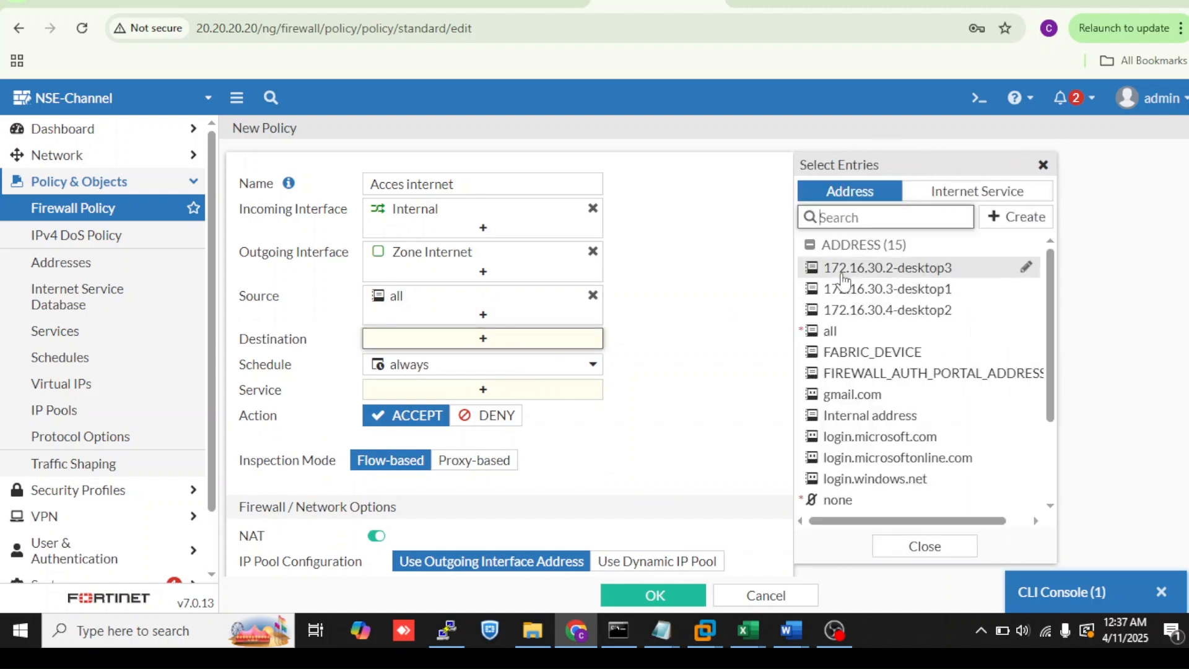
pyautogui.click(833, 330)
# - Set the policy's service to ALL and log allowed traffic for All Sessions
pyautogui.click(557, 407)
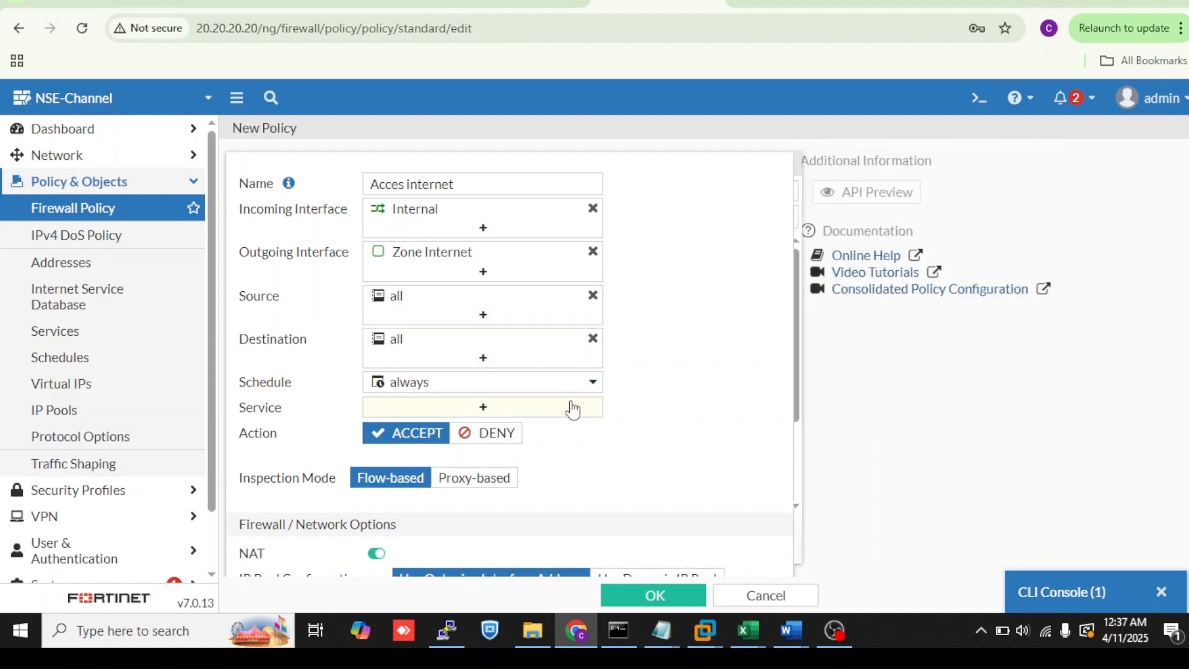
pyautogui.click(869, 265)
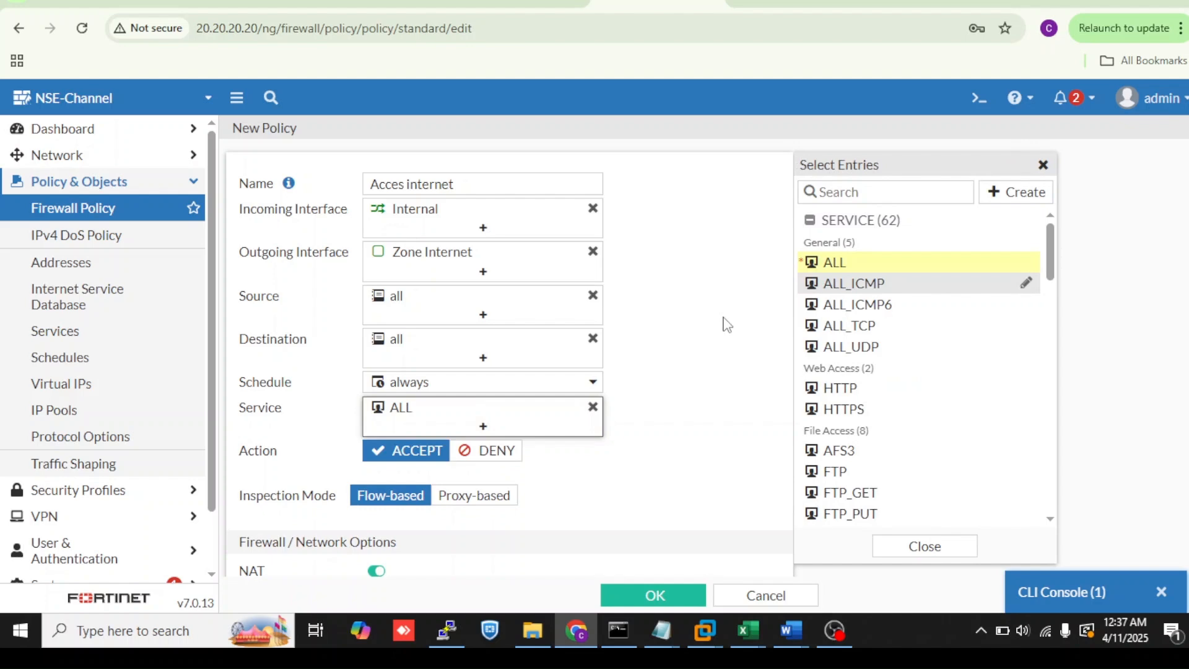
pyautogui.click(722, 323)
pyautogui.scroll(-7, 722, 323)
pyautogui.scroll(-3, 679, 424)
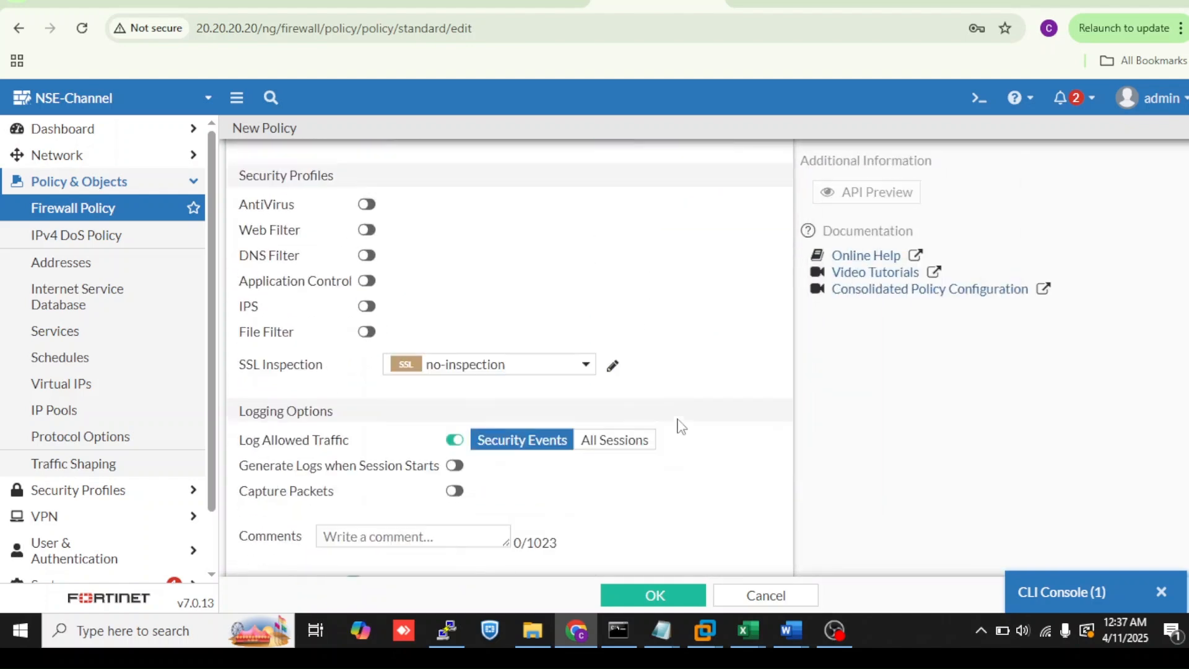
pyautogui.click(638, 386)
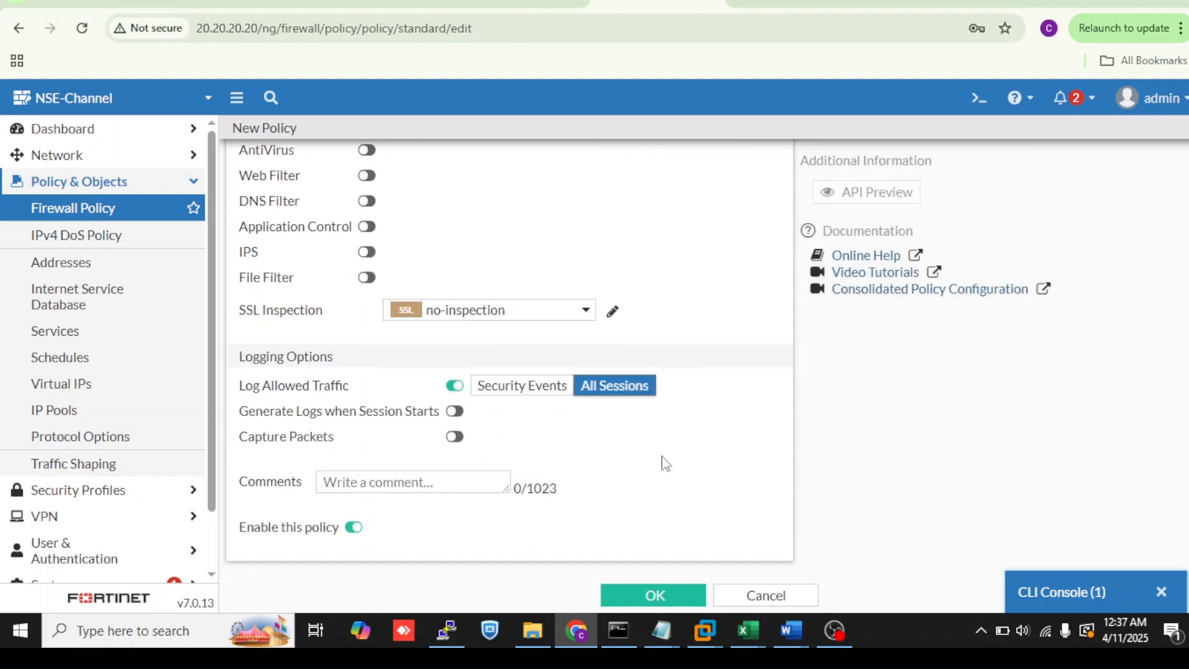
# - Keep NAT on Use Outgoing Interface Address and save the Acces internet policy
pyautogui.click(674, 602)
pyautogui.click(577, 366)
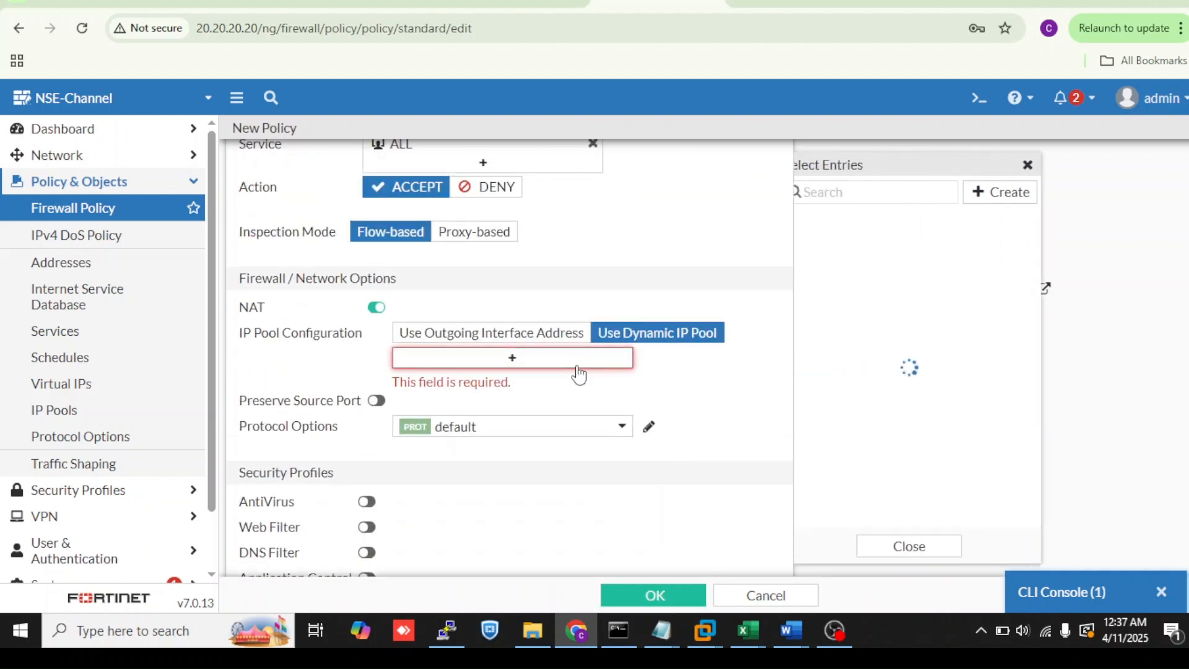
pyautogui.click(544, 333)
pyautogui.click(680, 595)
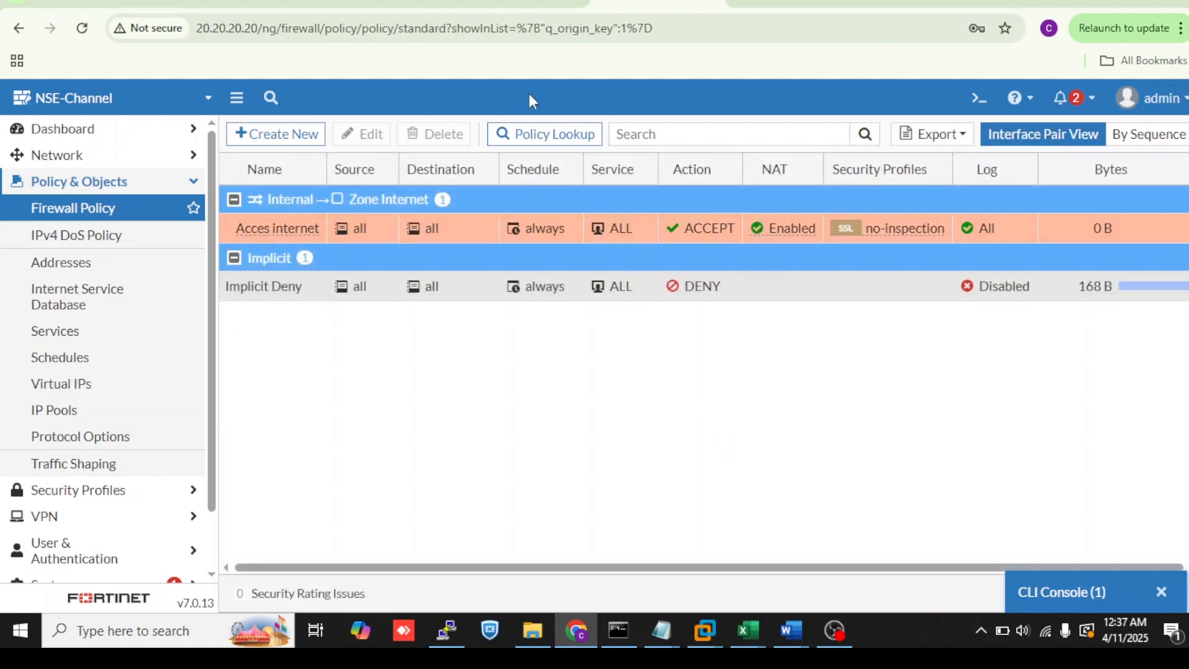
# - Switch to the lab topology tab, open the Dekstop3 terminal, and ping 8.8.8.8
pyautogui.click(255, 7)
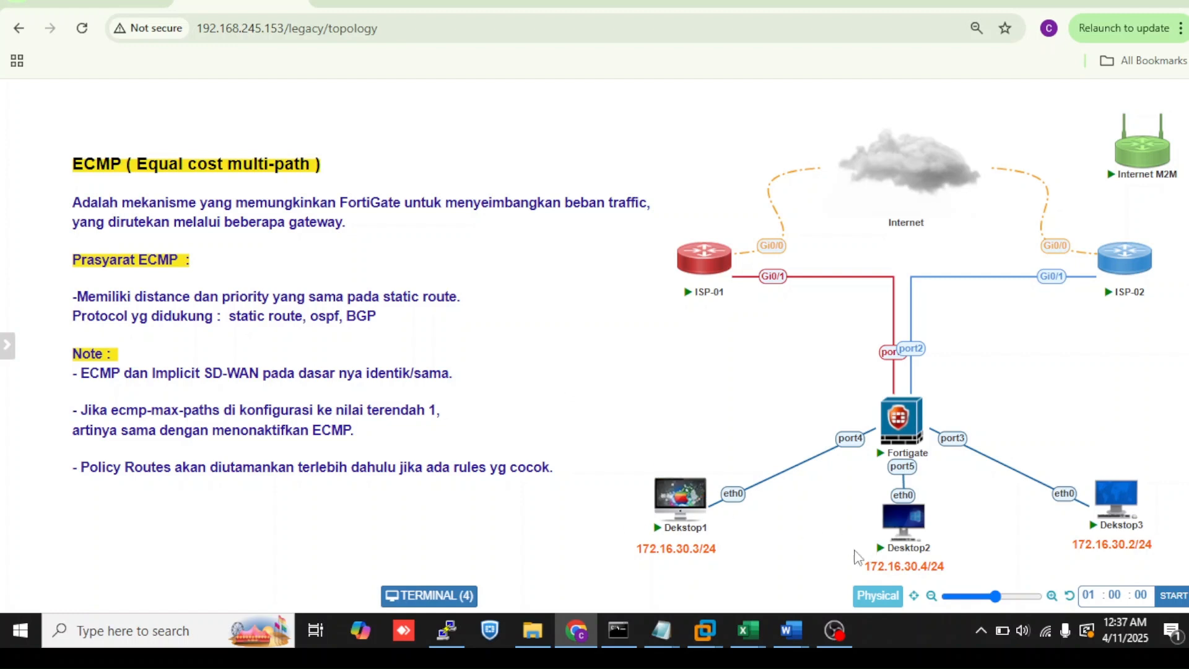
pyautogui.click(414, 600)
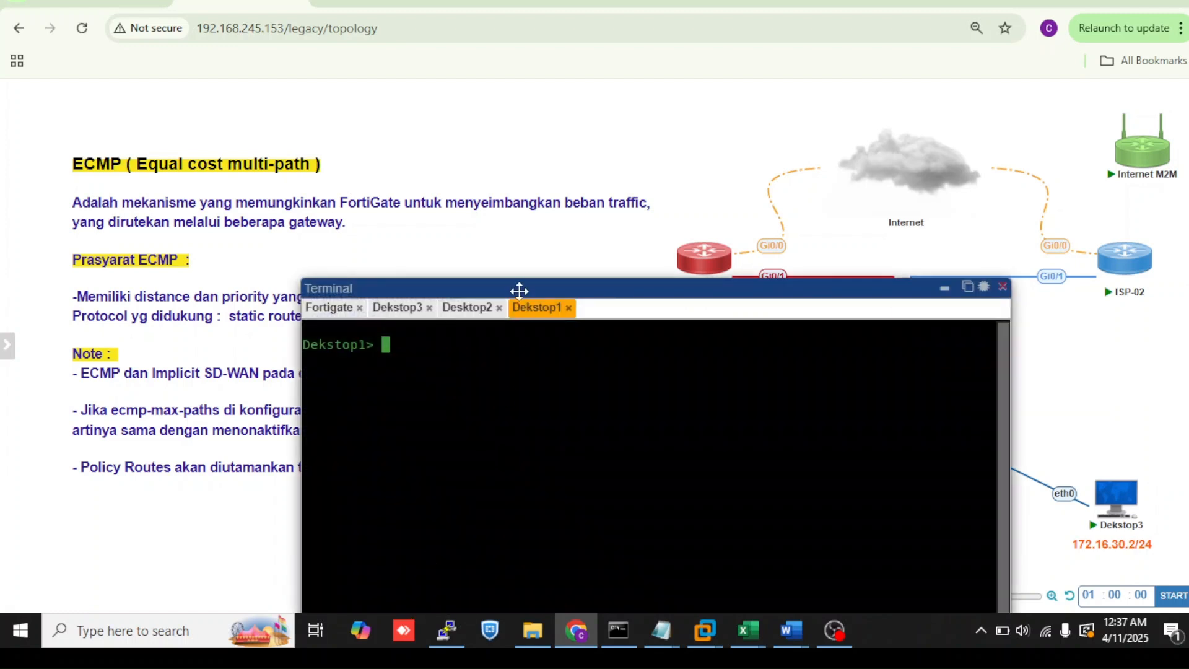
pyautogui.moveTo(518, 287); pyautogui.dragTo(493, 175)
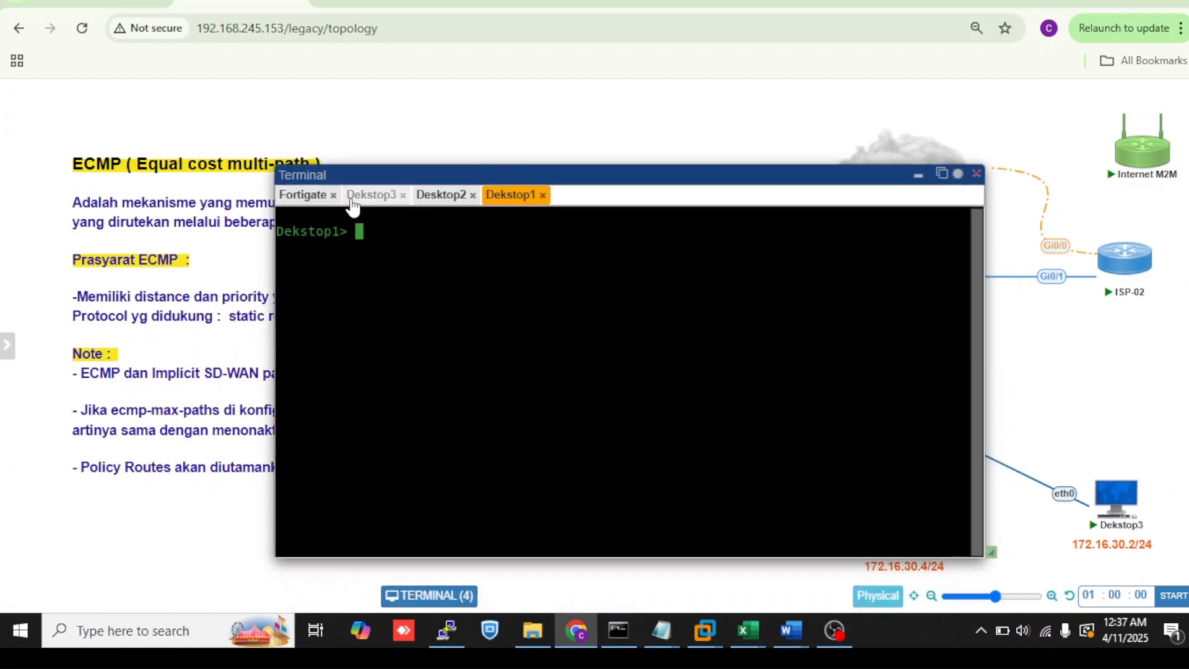
pyautogui.click(372, 194)
pyautogui.press('Return')
pyautogui.press('Return')
pyautogui.write('p')
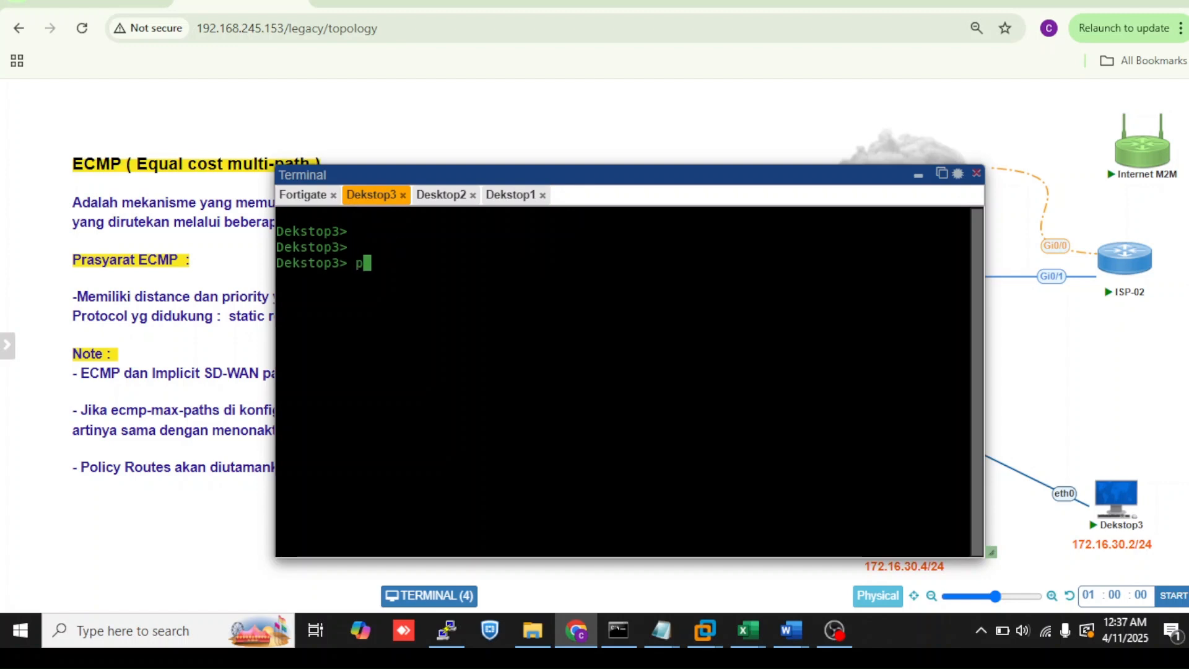
pyautogui.write('ing 8,.8.8.8')
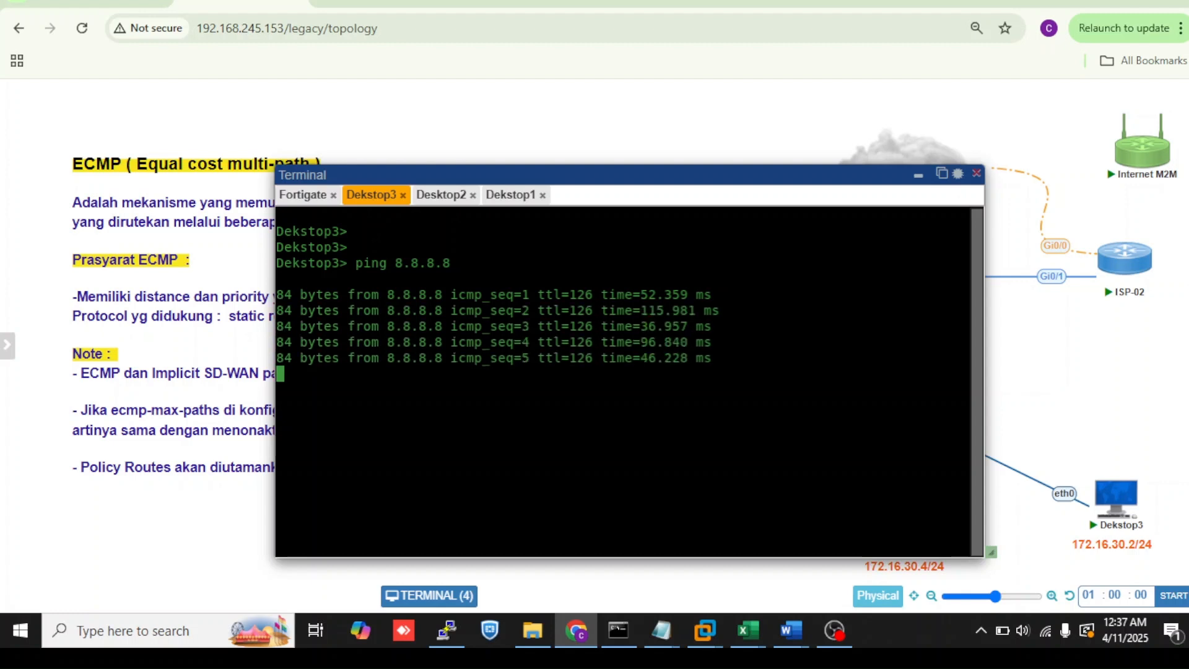
# - Switch to the Desktop2 terminal and ping 8.8.8.8
pyautogui.click(425, 207)
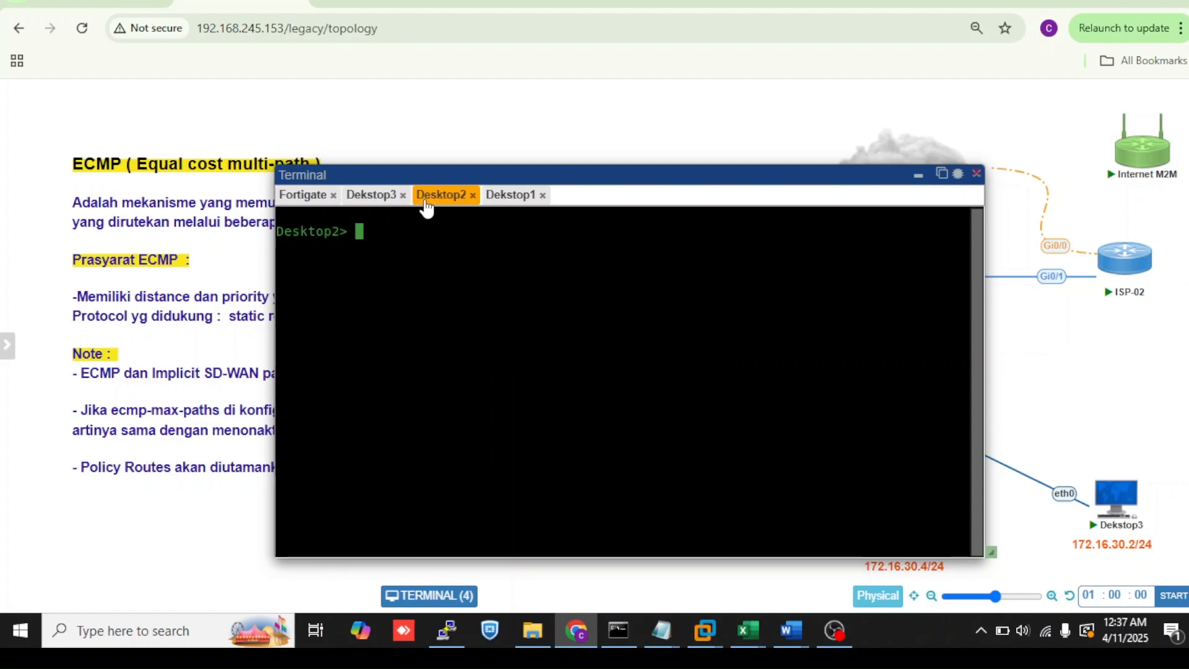
pyautogui.press('Return')
pyautogui.press('Return')
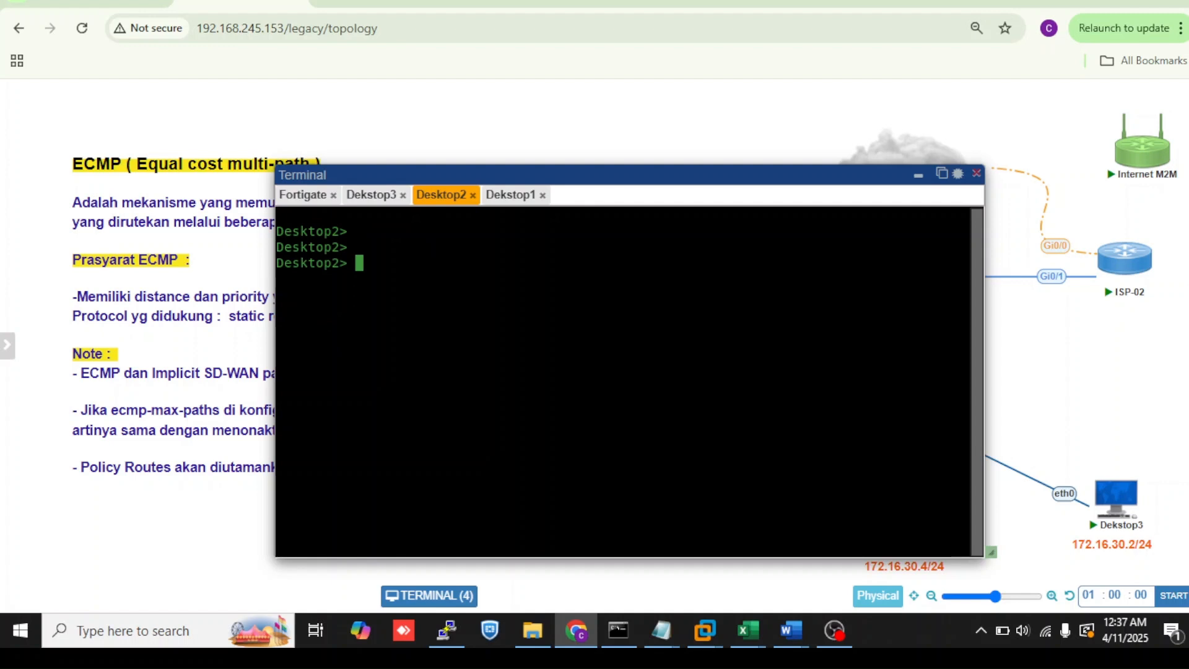
pyautogui.write('ping 8.8.8')
pyautogui.press('Return')
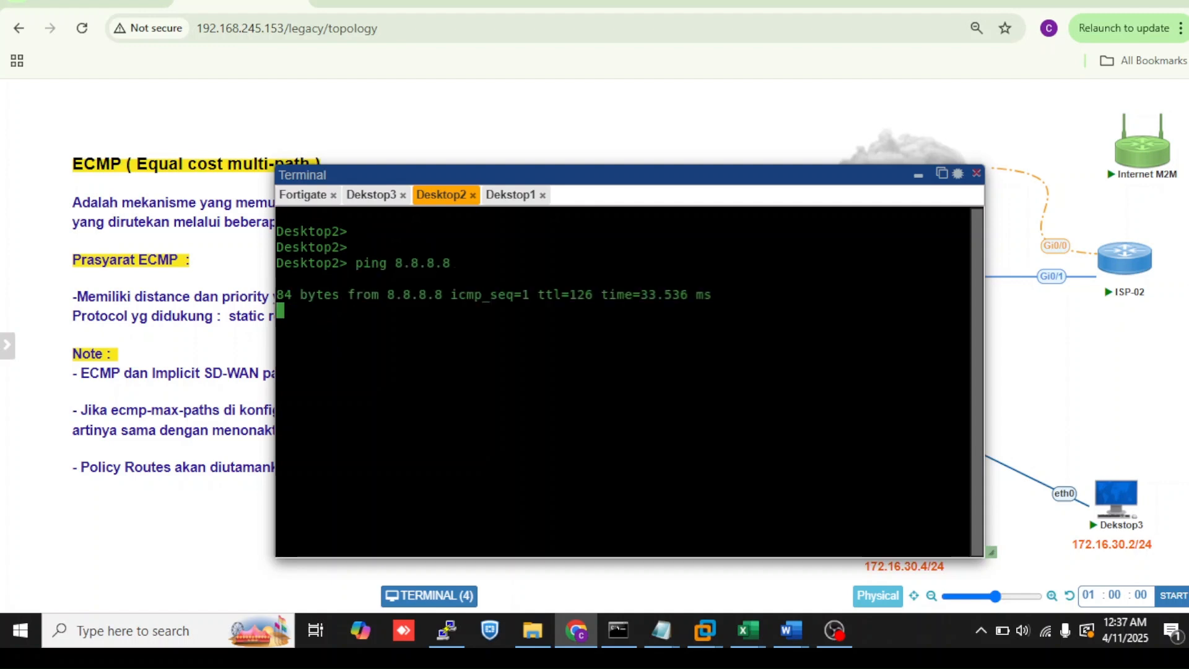
# - Switch to the Dekstop1 terminal and ping 8.8.8.8
pyautogui.click(523, 195)
pyautogui.write('ping 8')
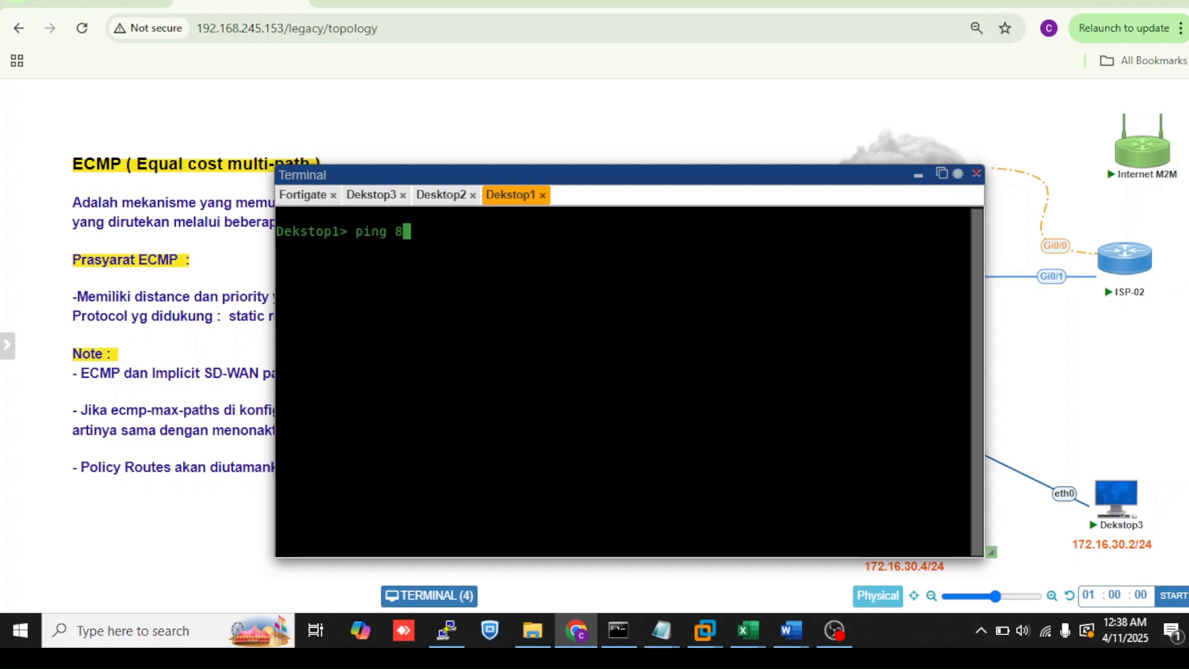
pyautogui.write('.8.8.8')
pyautogui.press('Return')
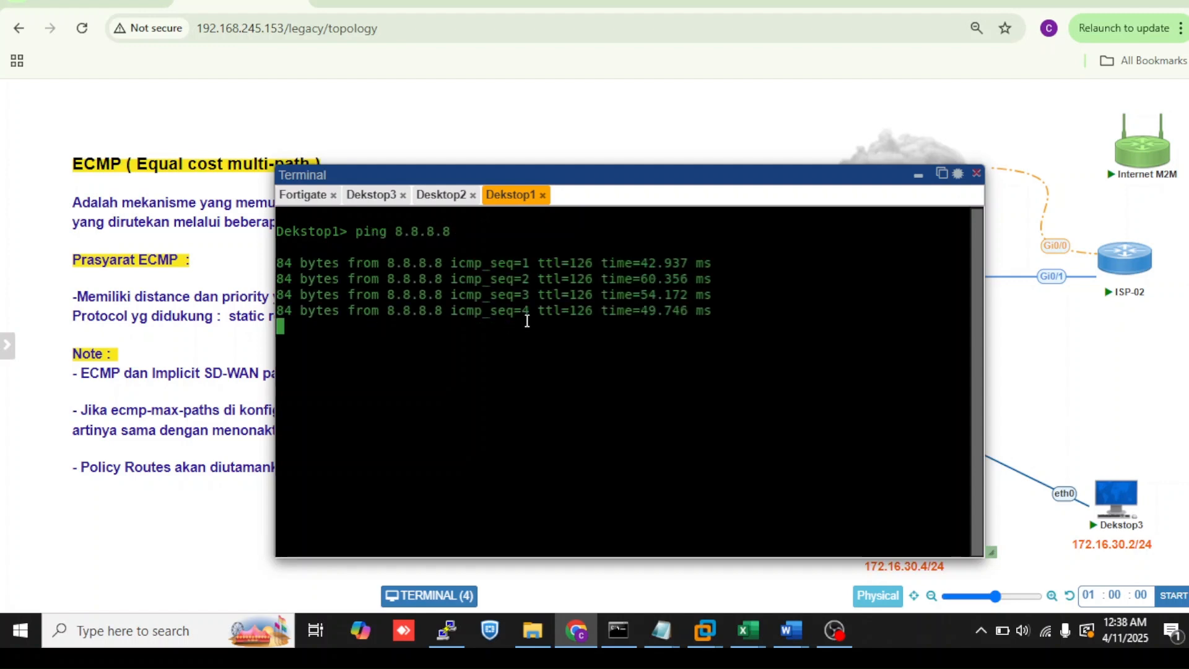
# - In the Dekstop3 terminal, trace the route to 8.8.8.8, stop it, and highlight the second hop's gateway
pyautogui.click(370, 196)
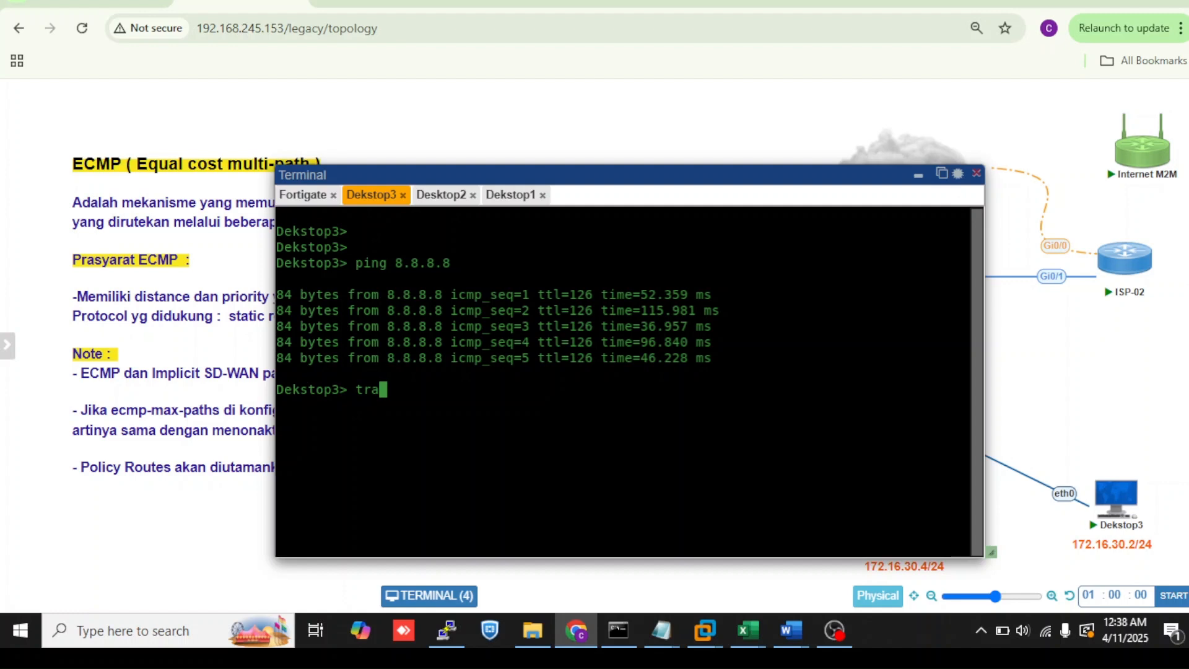
pyautogui.write('trace 8.8.8.8')
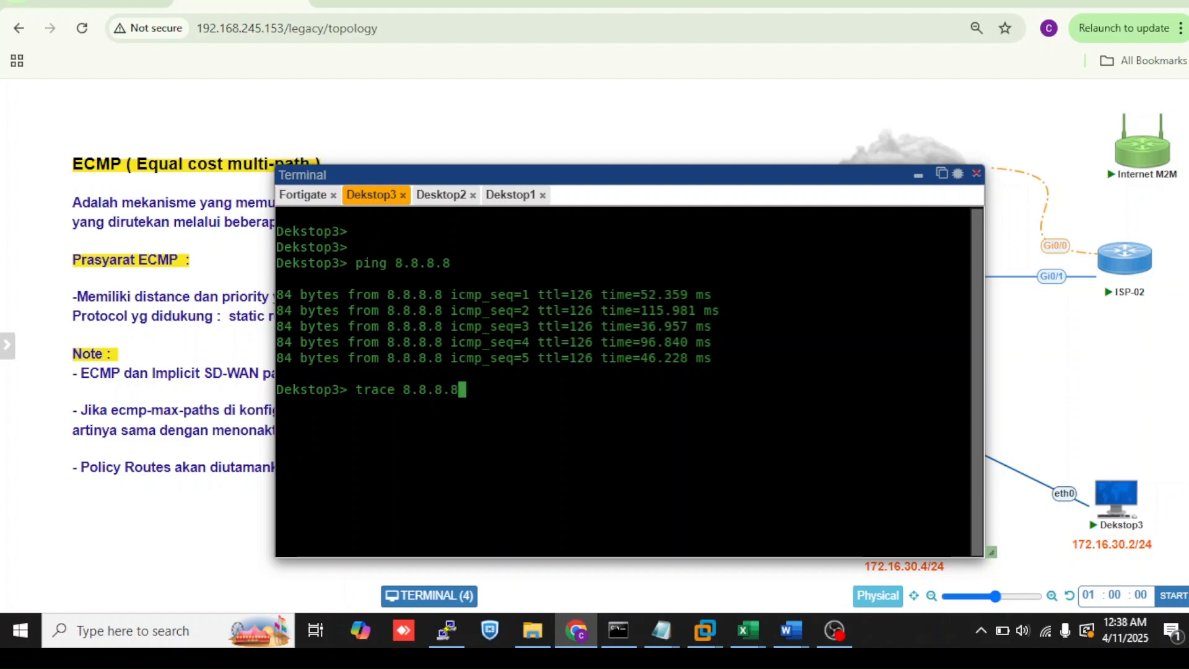
pyautogui.press('Return')
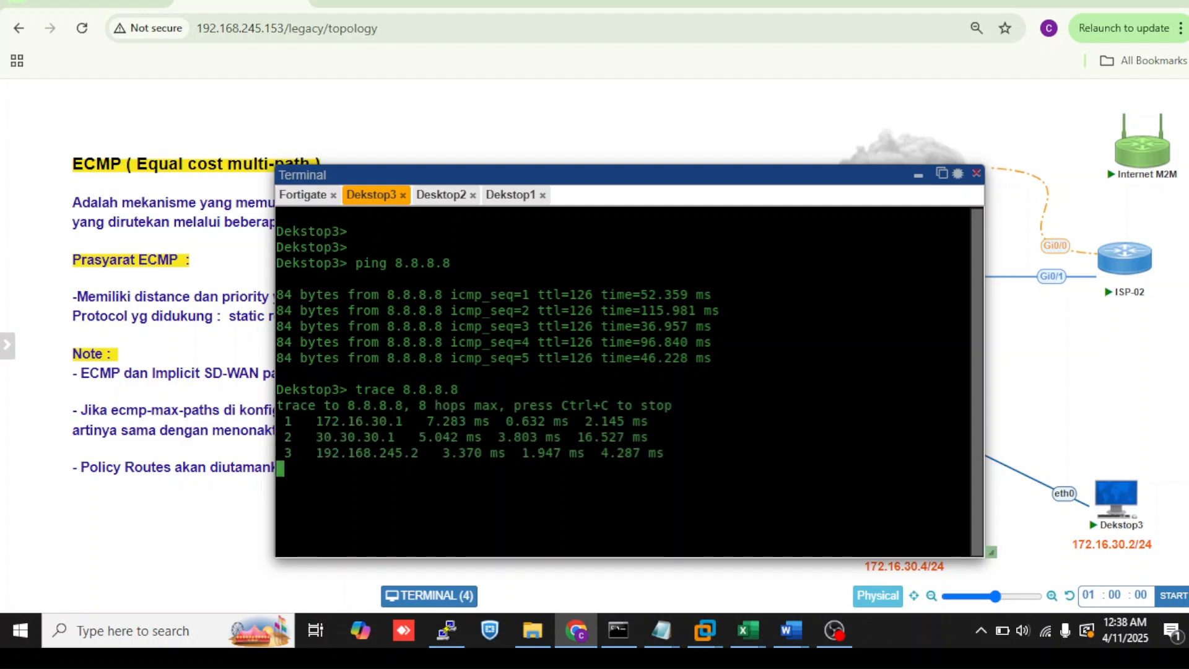
pyautogui.hotkey('ctrl', 'c')
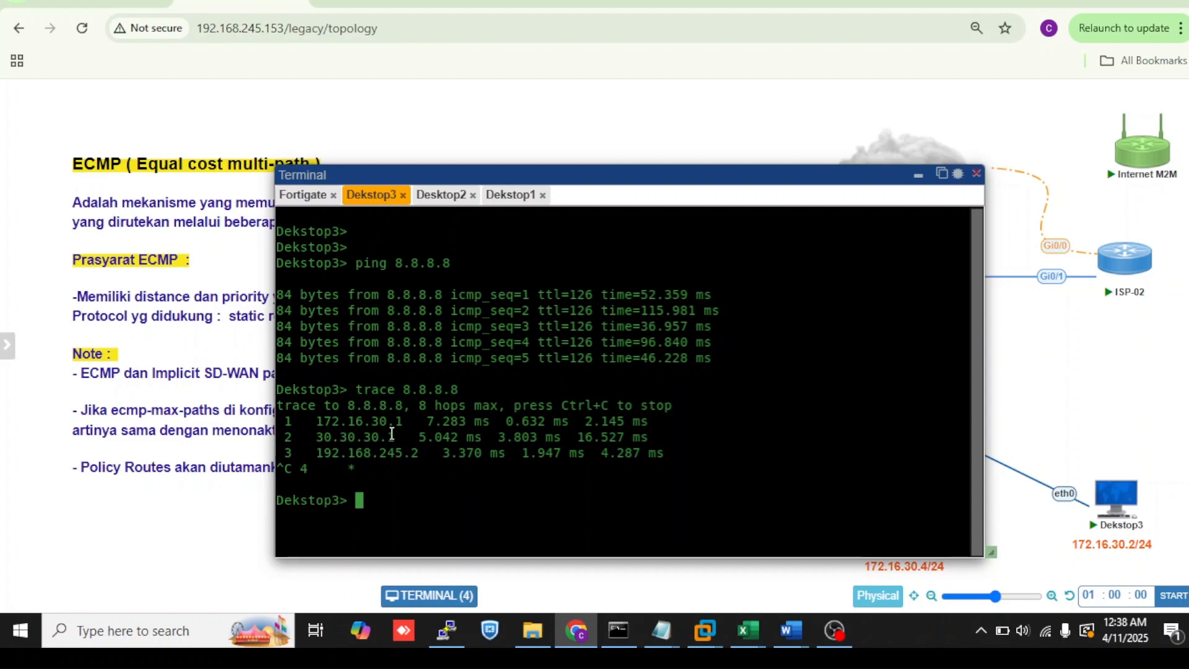
pyautogui.moveTo(395, 441); pyautogui.dragTo(335, 441)
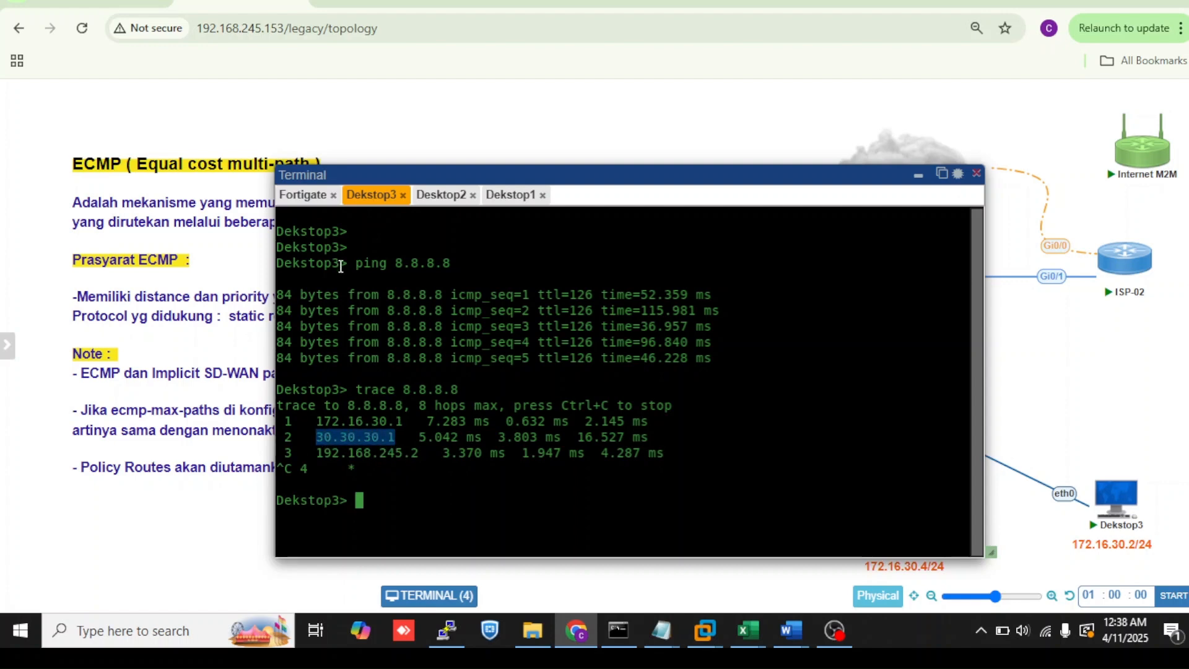
# - In the Desktop2 terminal, trace the route to 8.8.8.8, stop it, and highlight the second hop's gateway
pyautogui.click(441, 195)
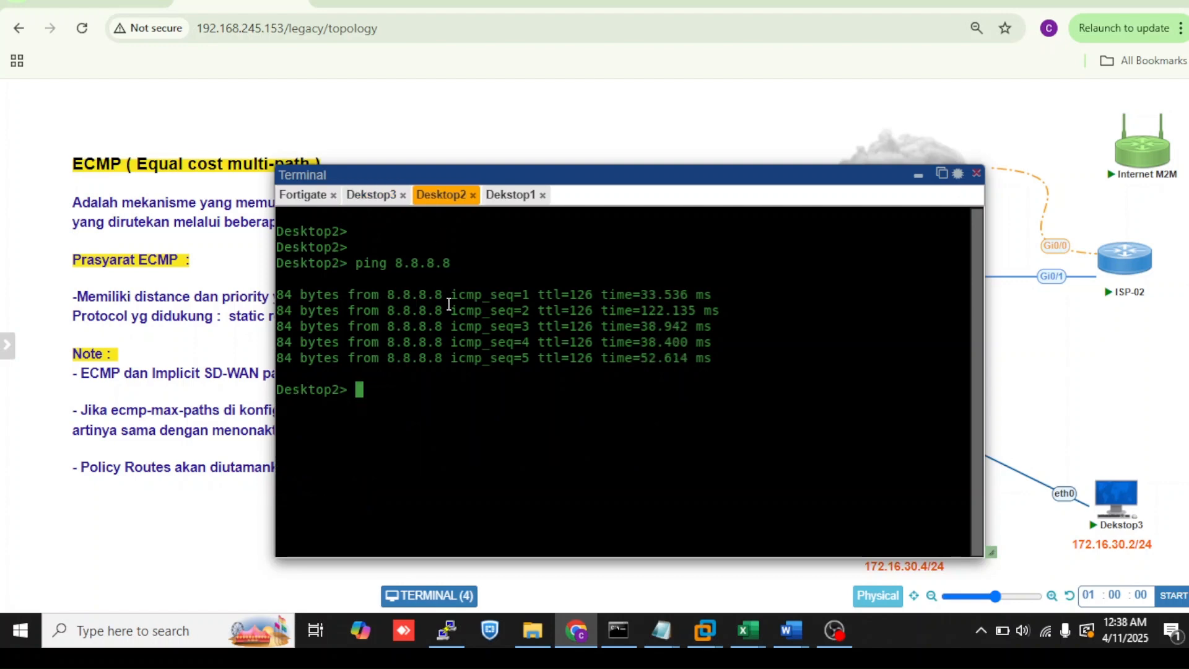
pyautogui.write('trace 8.8.8.8')
pyautogui.press('Return')
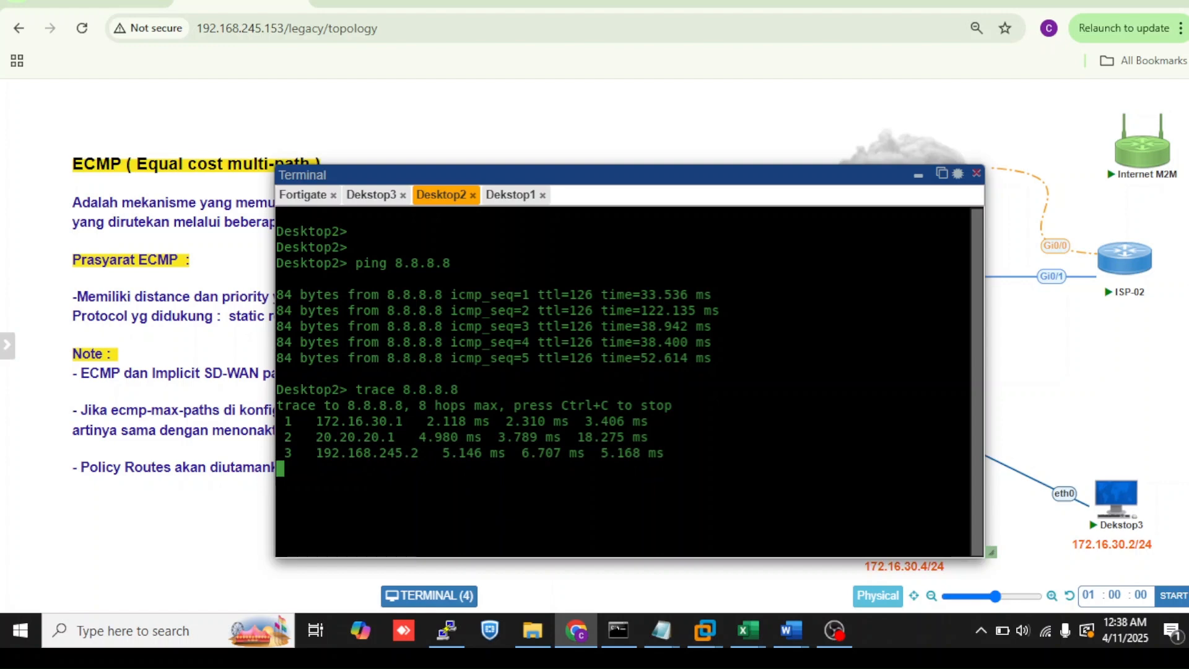
pyautogui.hotkey('ctrl', 'c')
pyautogui.moveTo(403, 442); pyautogui.dragTo(318, 440)
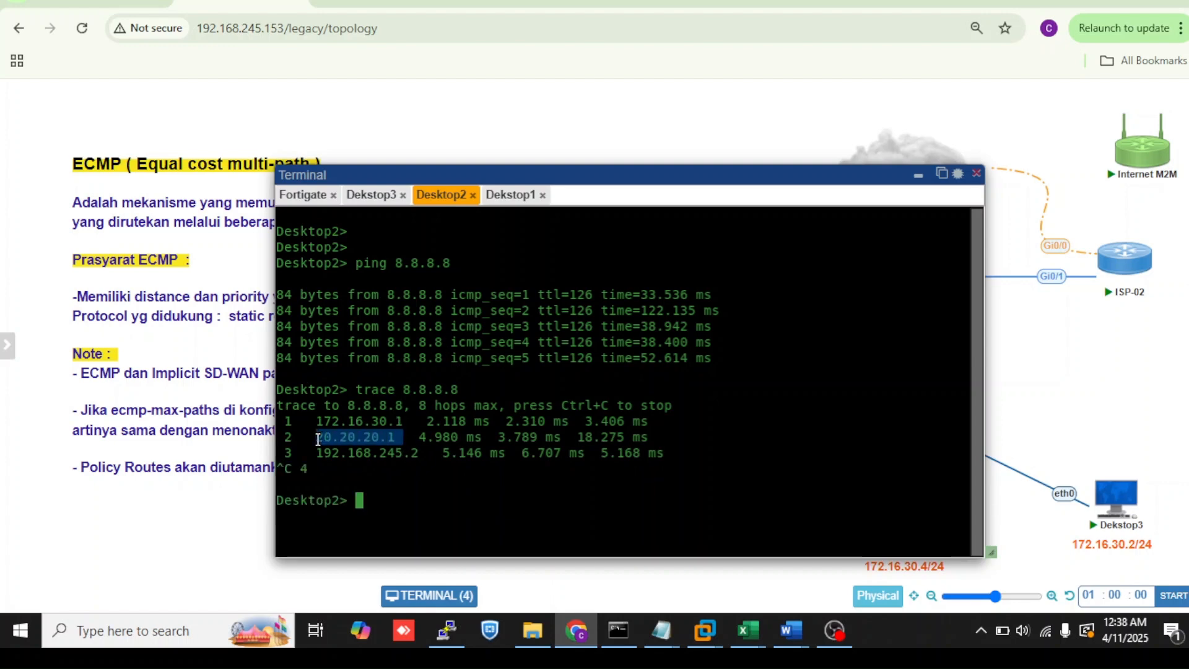
# - In the Dekstop1 terminal, trace the route to 8.8.8.8
pyautogui.click(507, 195)
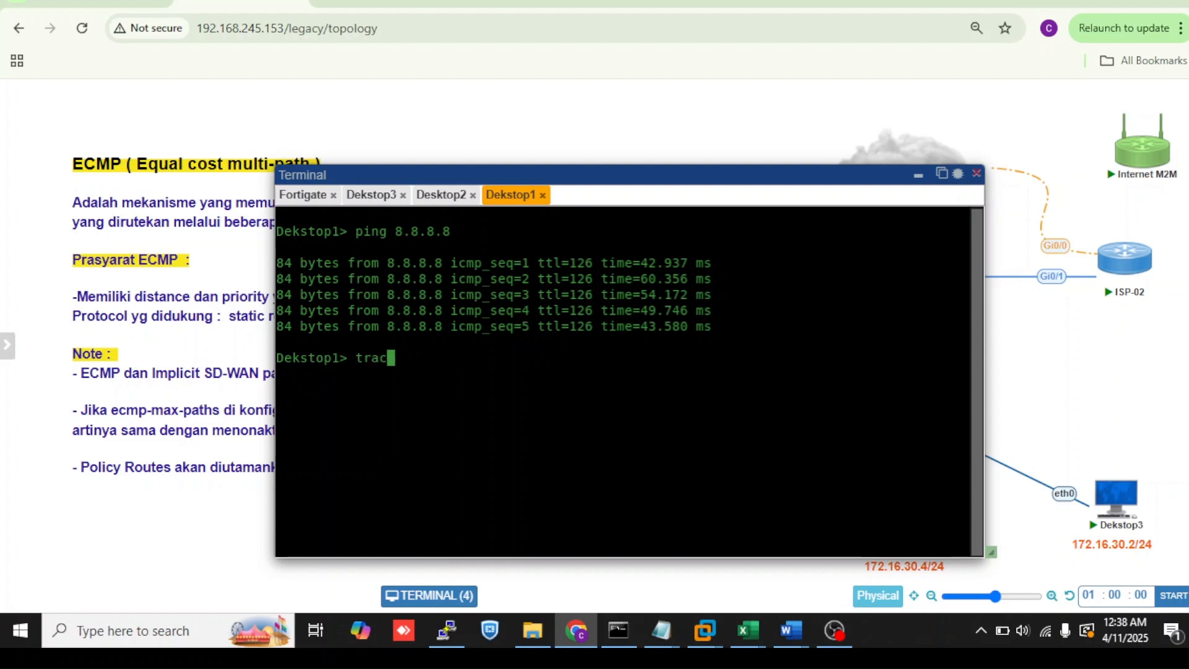
pyautogui.write('trace 8.8.8.8')
pyautogui.press('Return')
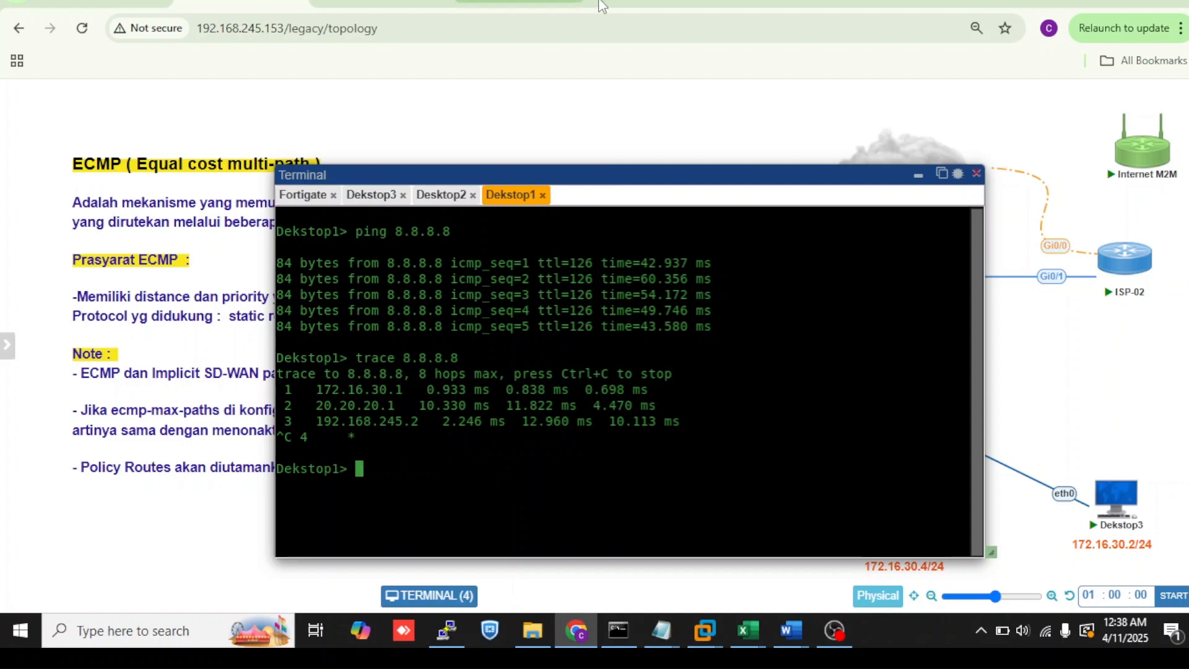
# - Return to the FortiGate and open the Forward Traffic log under Log & Report
pyautogui.click(622, 5)
pyautogui.scroll(-1, 147, 512)
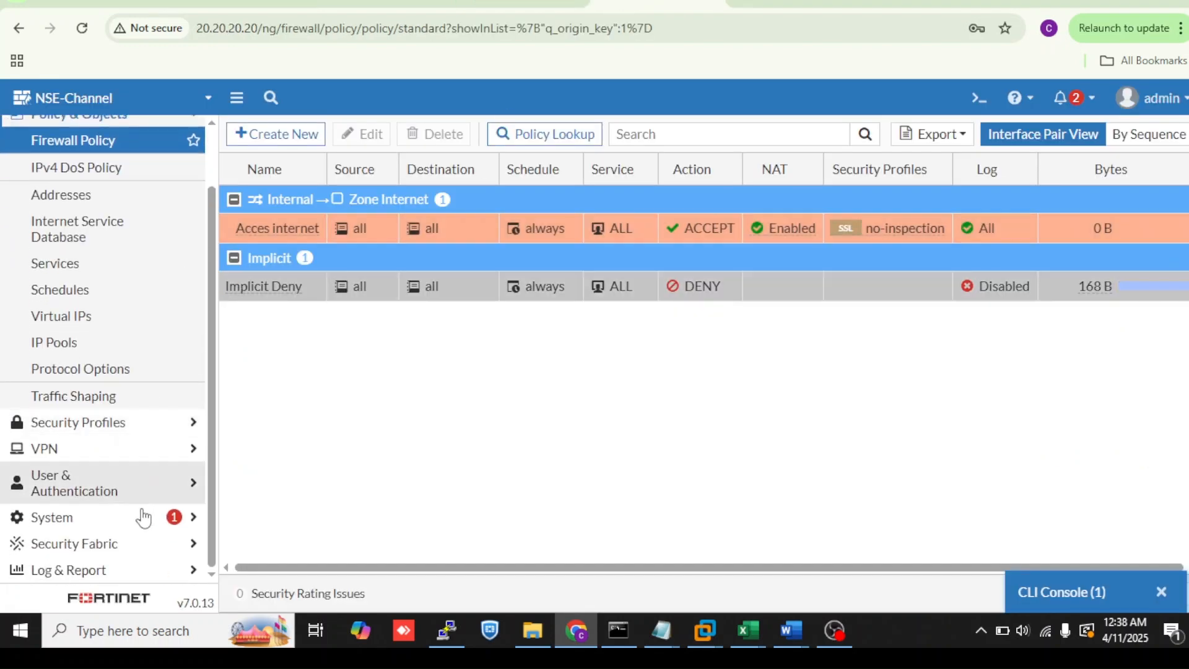
pyautogui.click(120, 566)
pyautogui.click(120, 312)
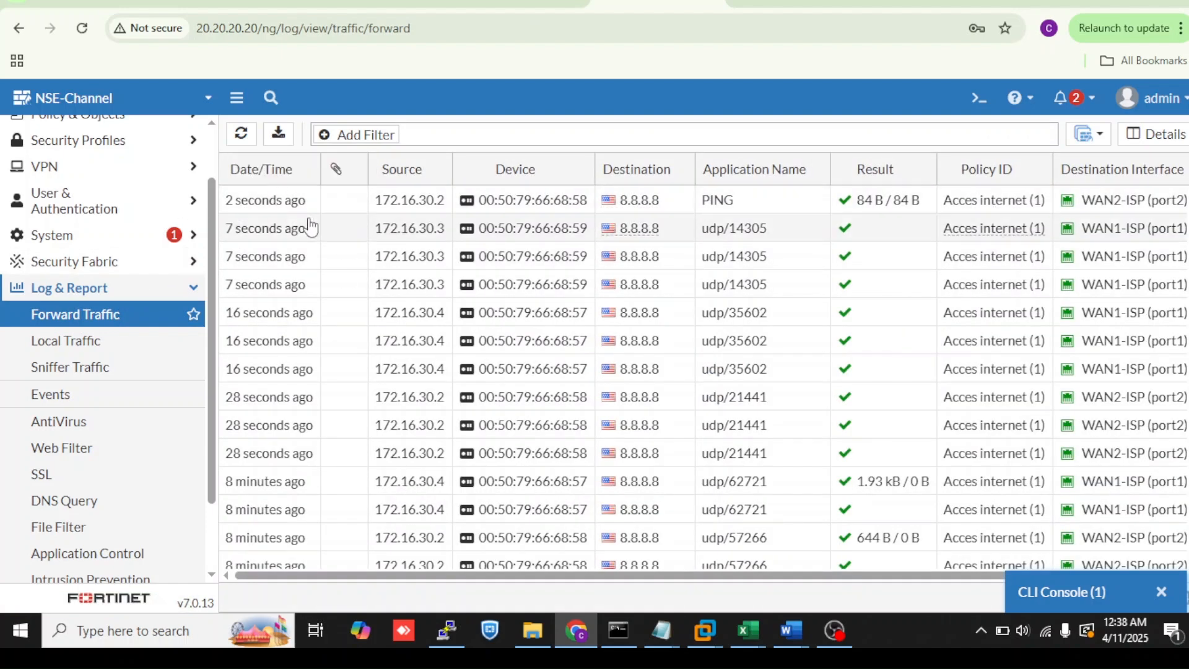
# - Refresh the Forward Traffic log to check which WAN interface each desktop's traffic uses
pyautogui.click(242, 133)
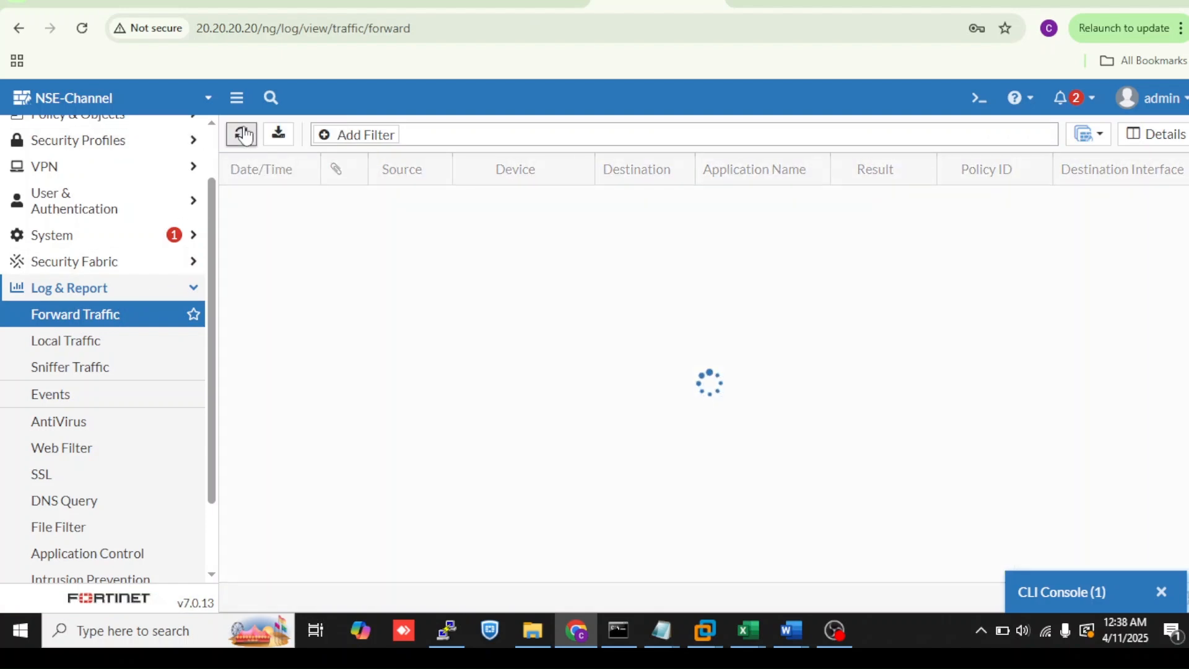
pyautogui.click(242, 134)
pyautogui.moveTo(485, 312)
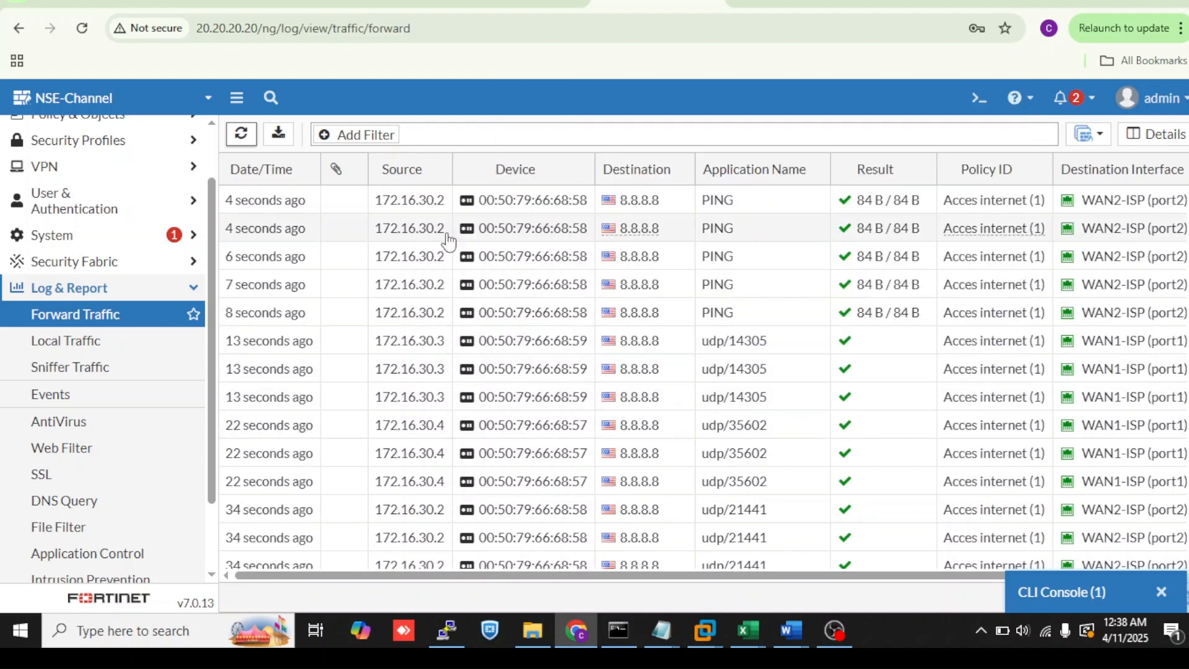
pyautogui.moveTo(504, 256)
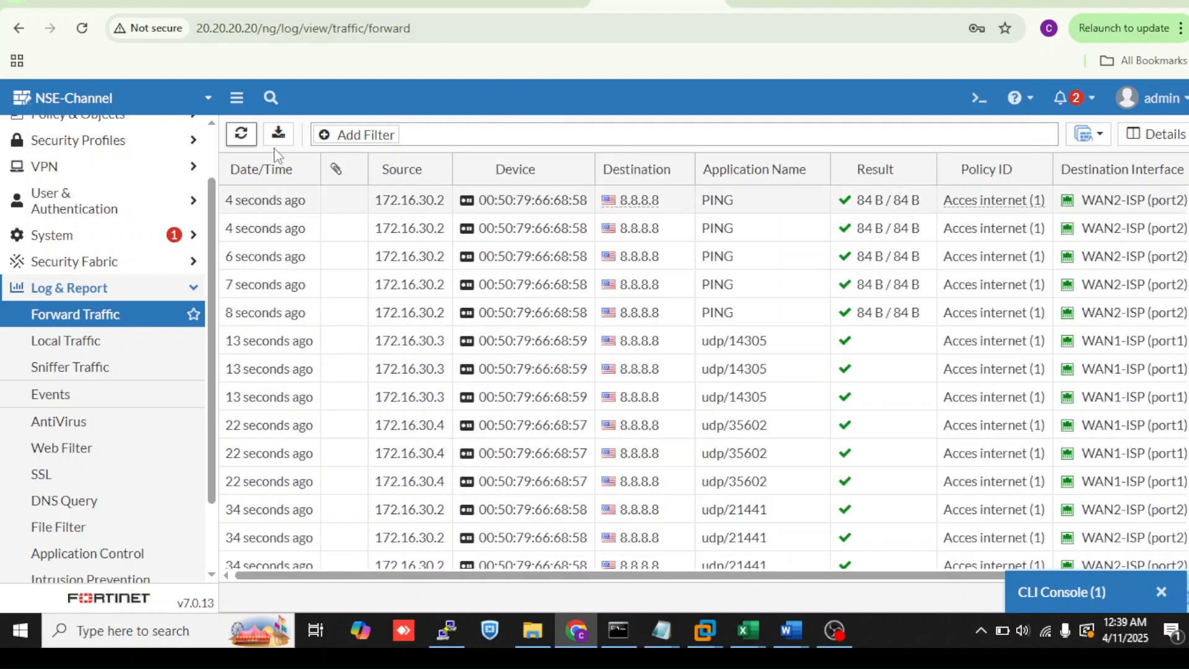
pyautogui.click(242, 142)
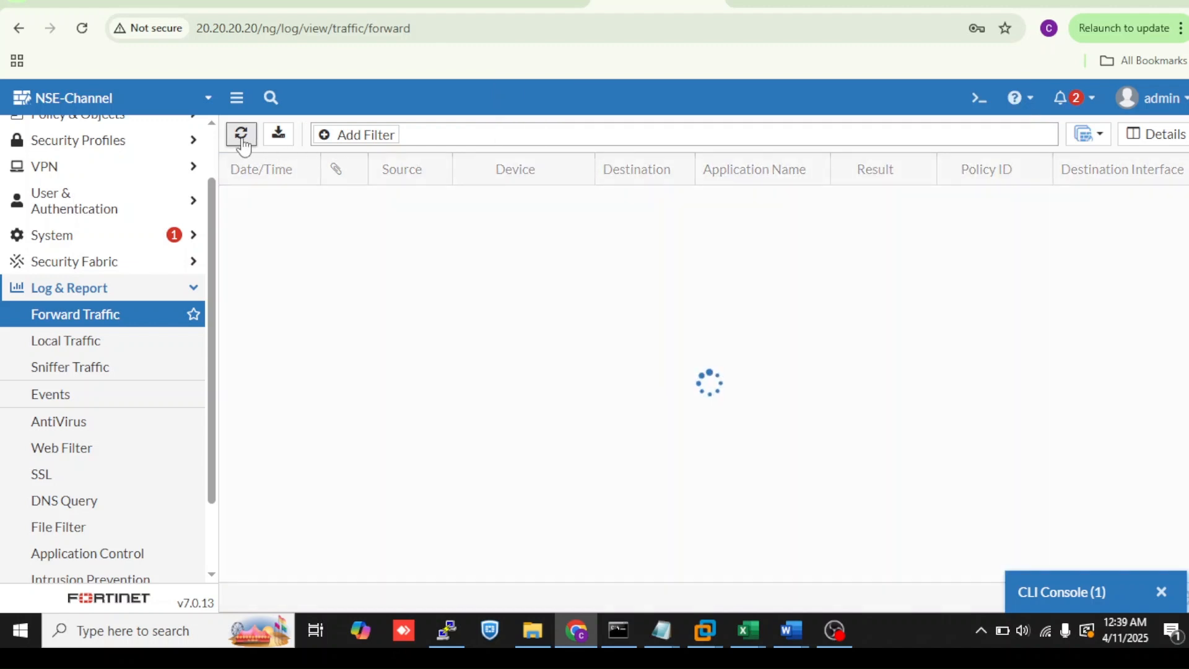
pyautogui.click(242, 140)
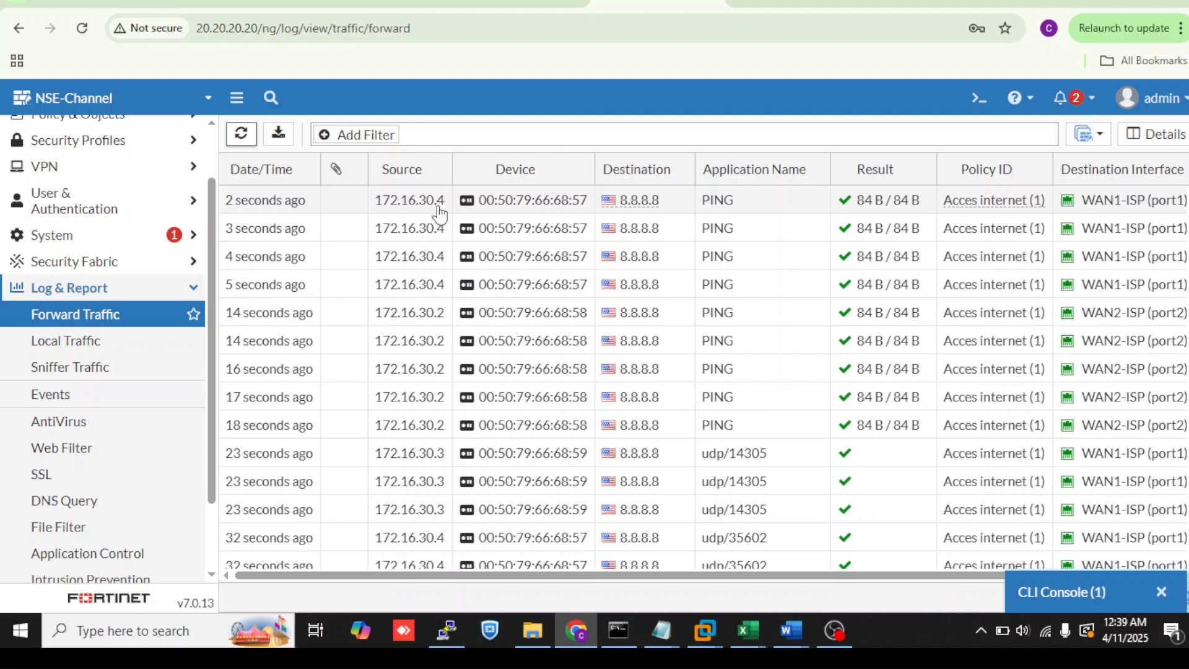
# - Minimize the lab terminal window and go back to the FortiGate traffic log
pyautogui.click(250, 3)
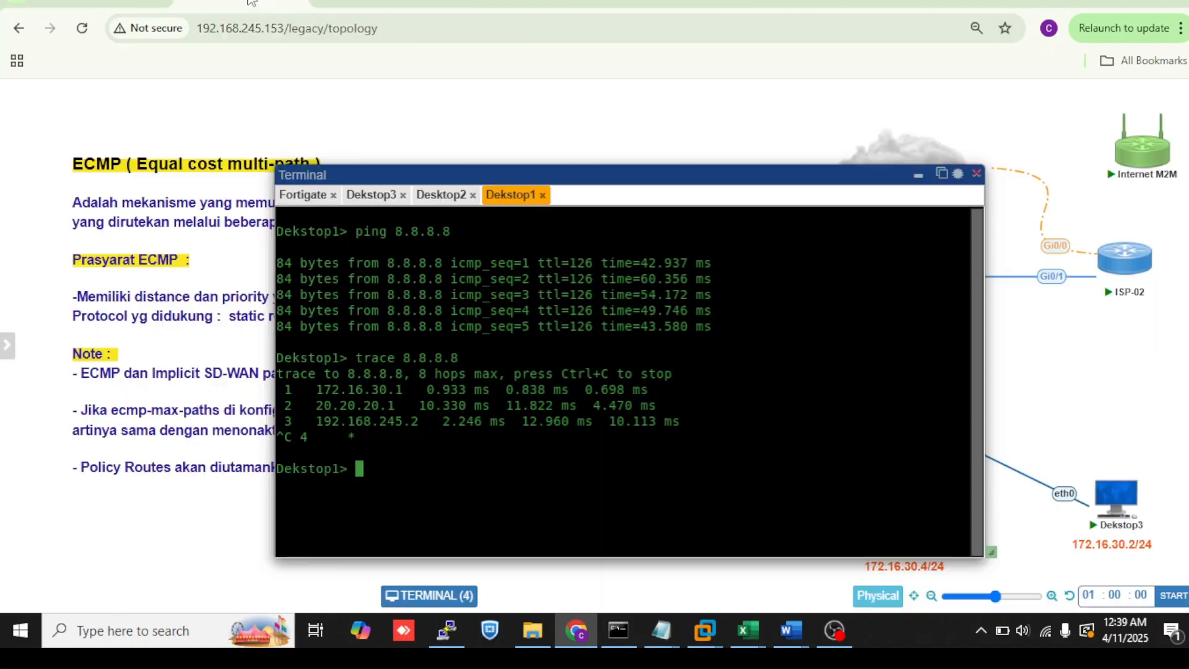
pyautogui.click(919, 176)
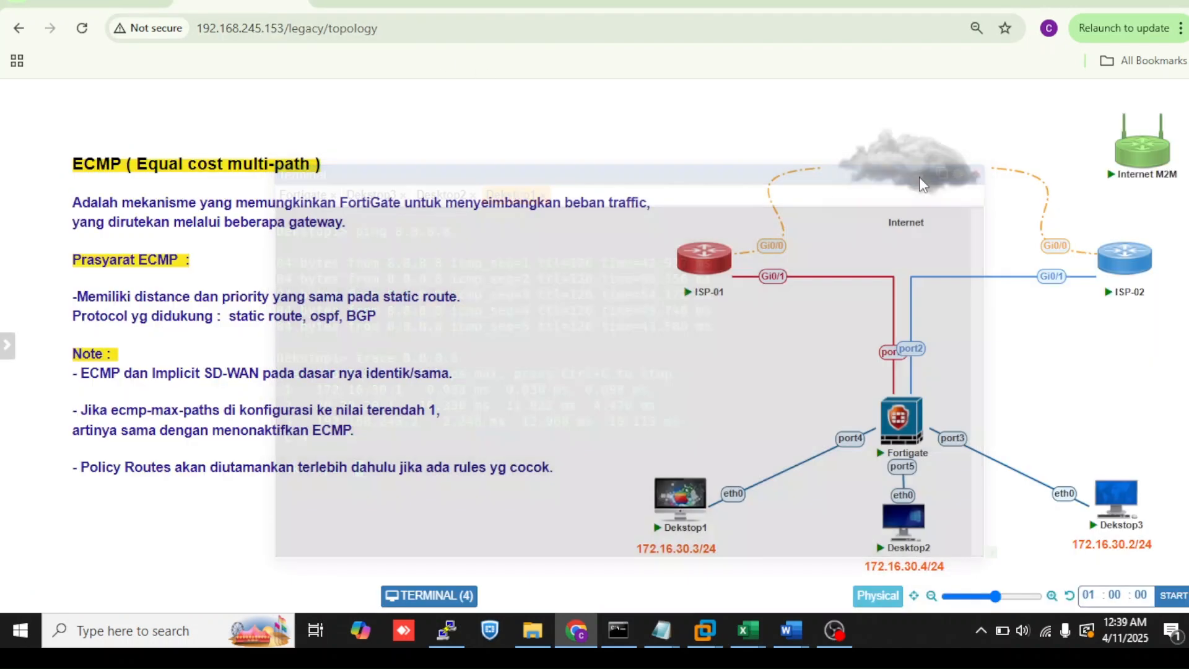
pyautogui.click(656, 4)
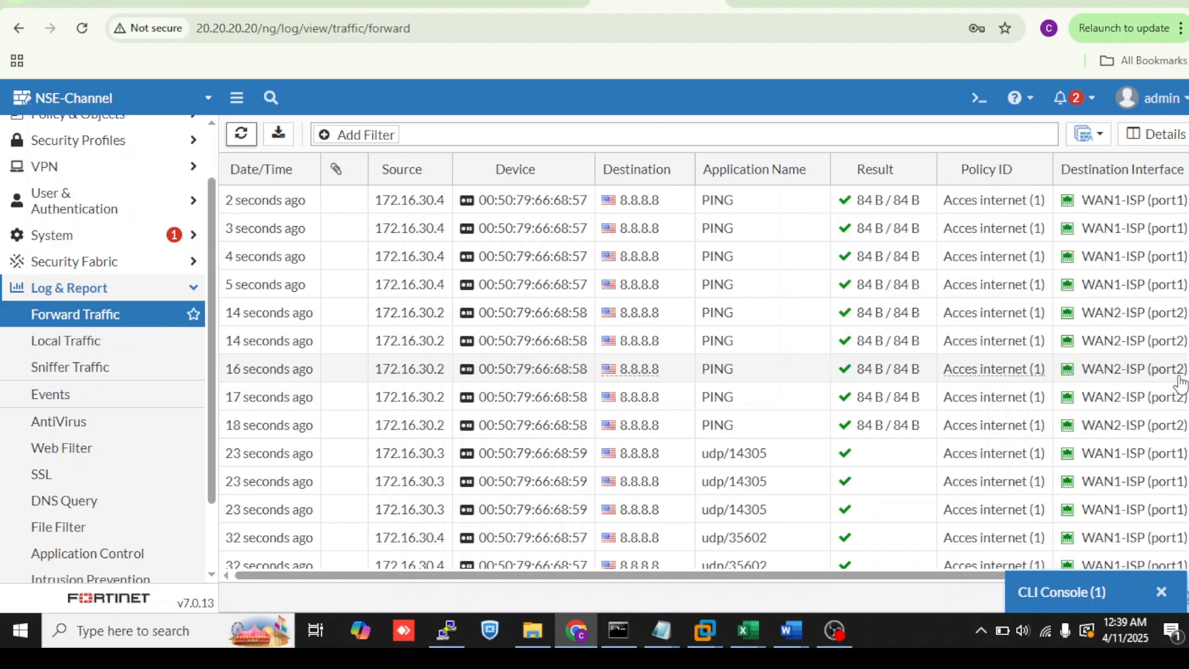
pyautogui.moveTo(1167, 389)
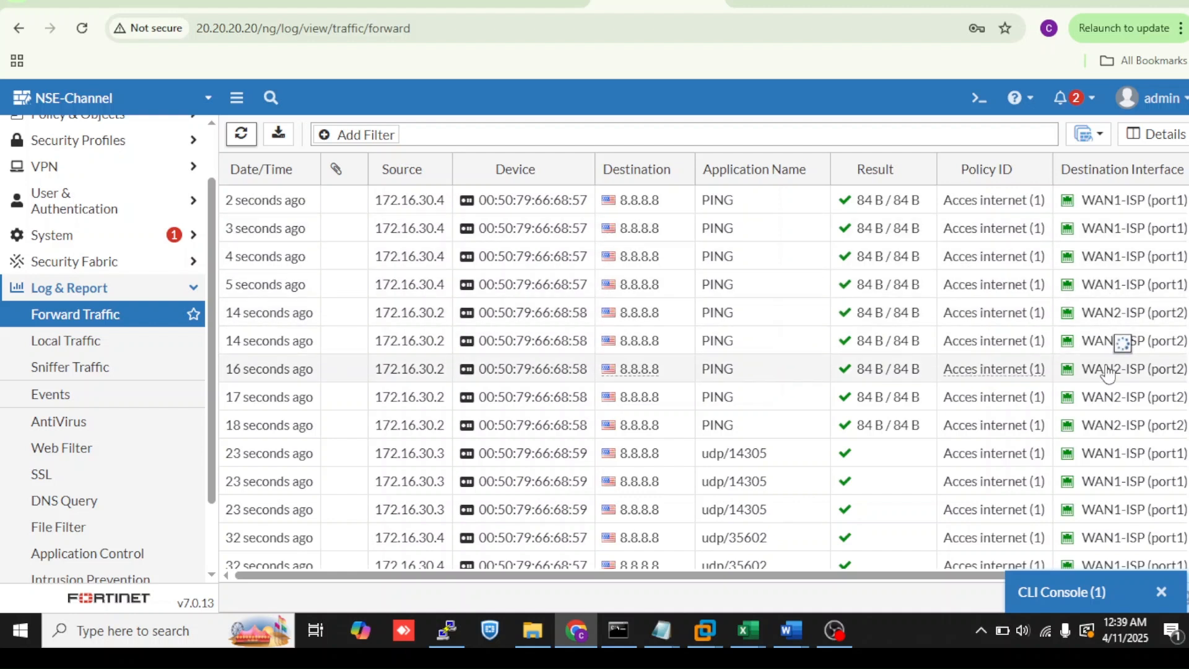
pyautogui.moveTo(1110, 350)
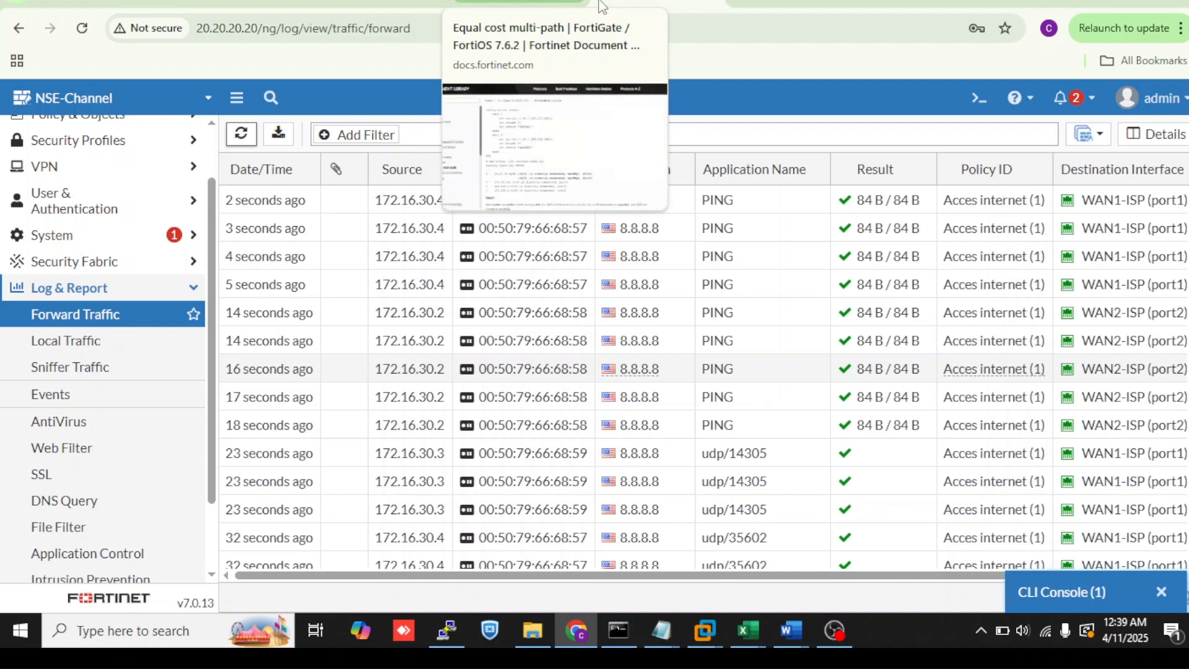
# - Open the Static Routes list under Network
pyautogui.click(1130, 600)
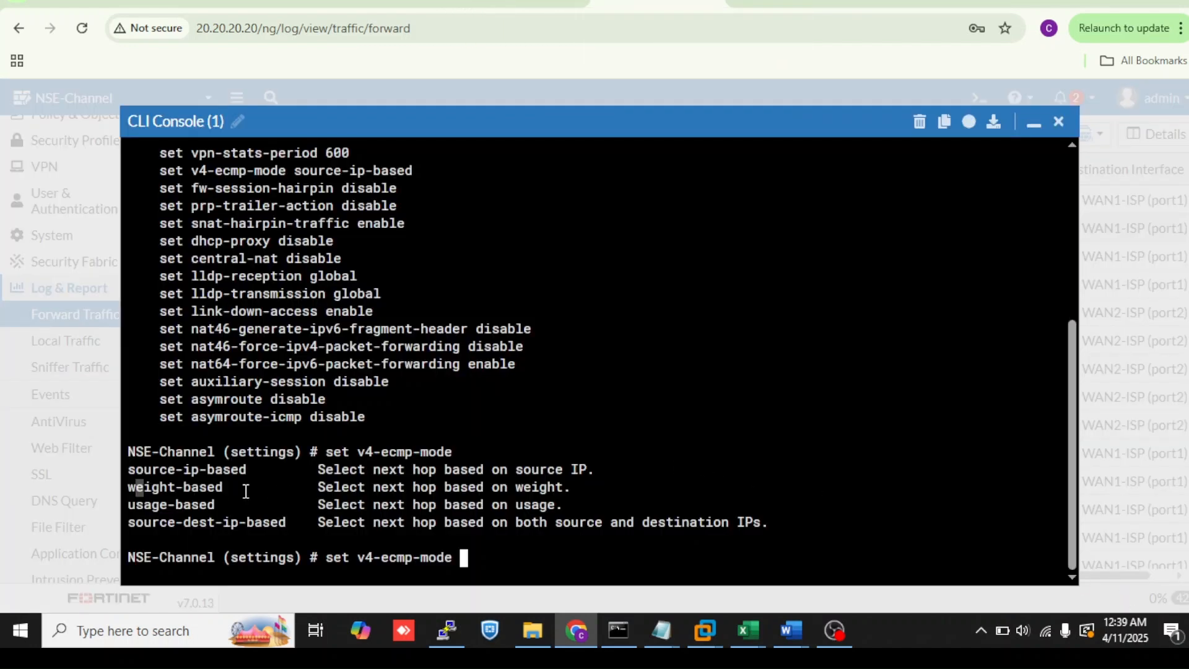
pyautogui.click(1034, 122)
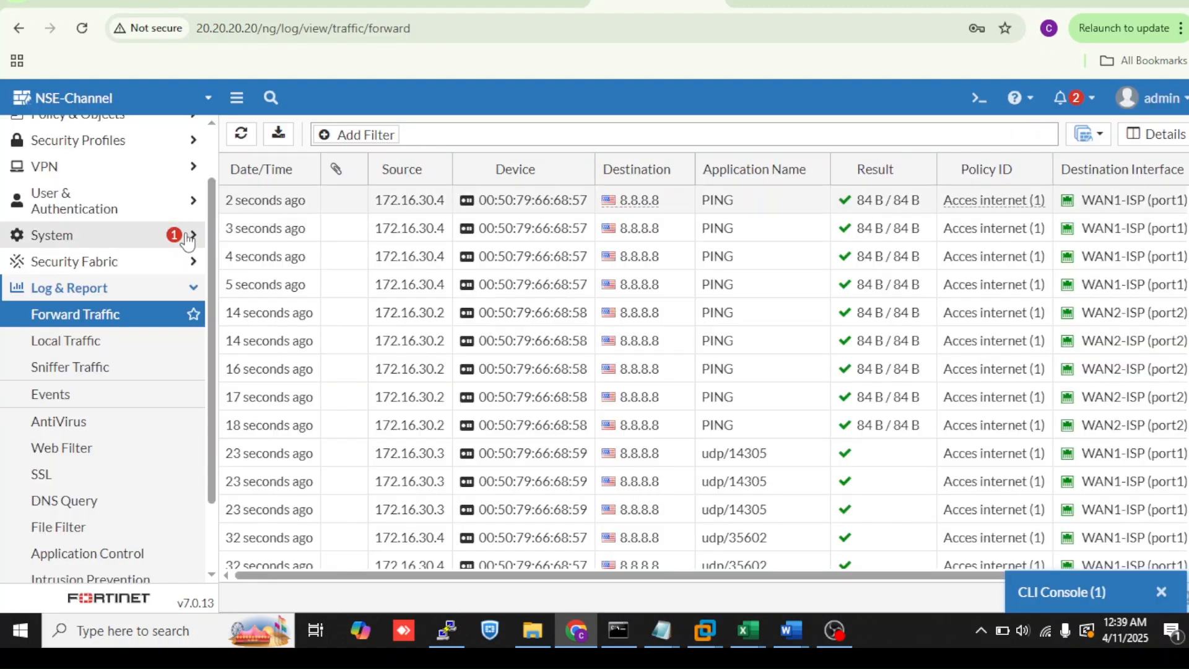
pyautogui.scroll(2, 210, 185)
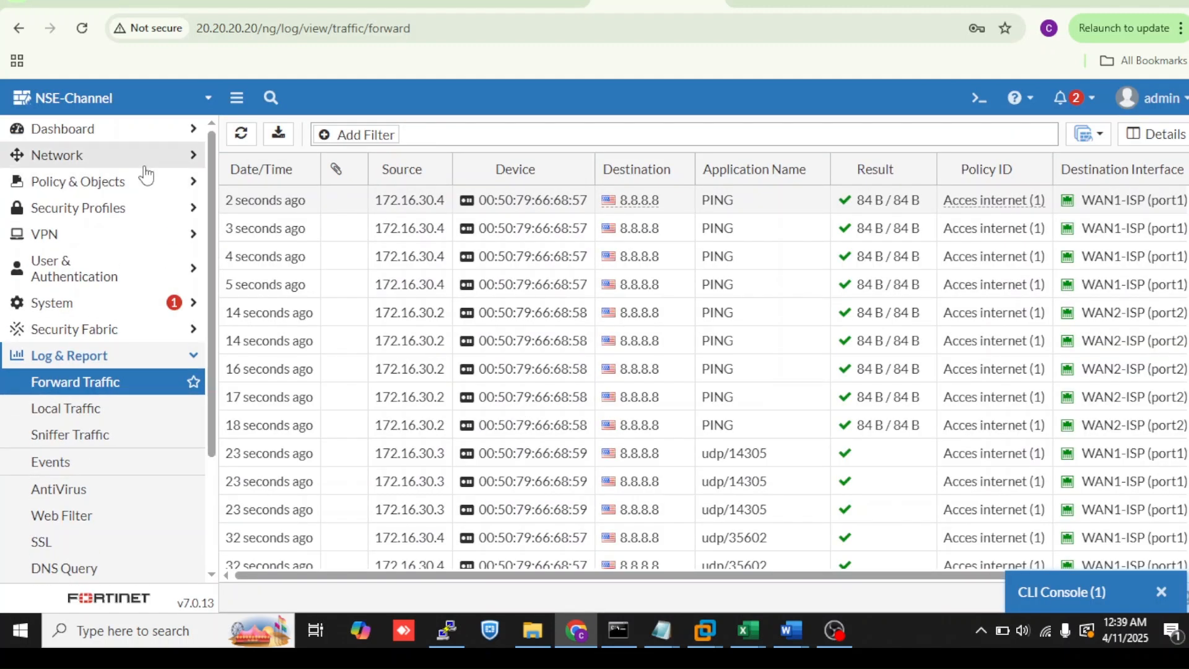
pyautogui.click(136, 156)
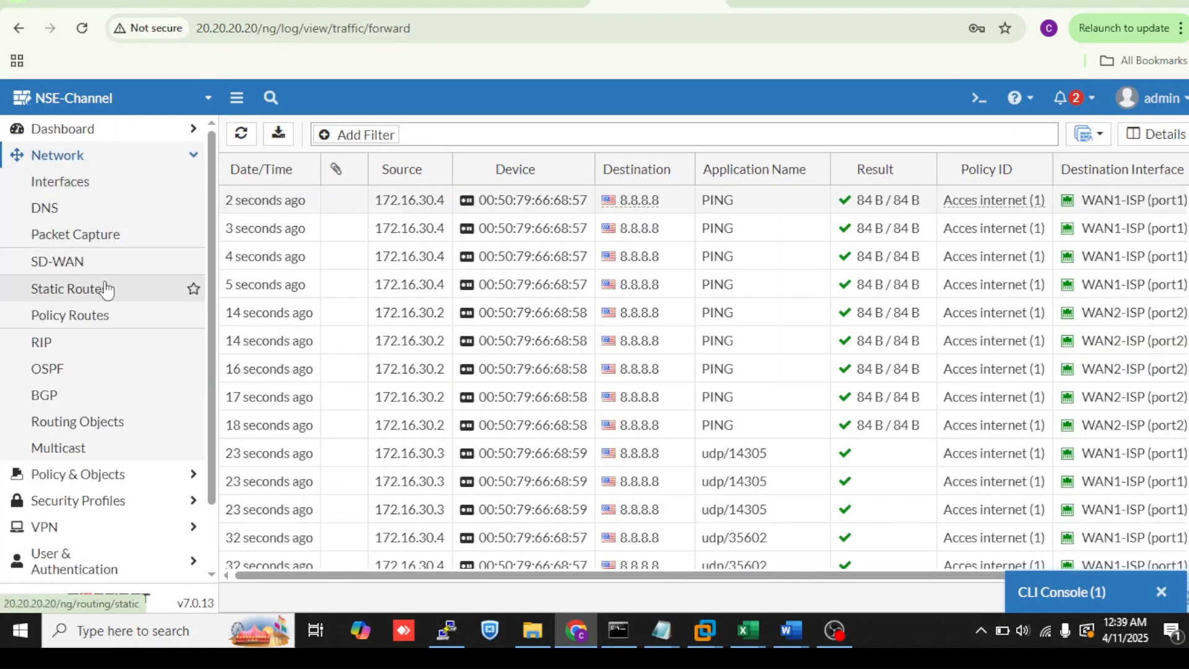
pyautogui.click(183, 287)
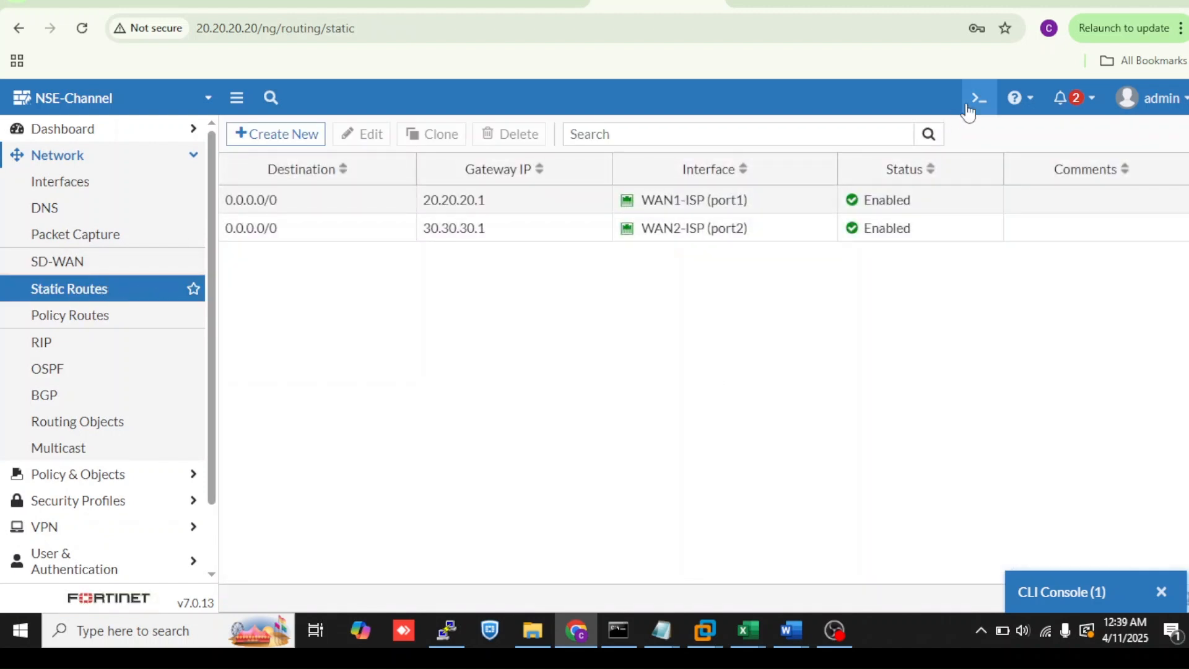
# - Try to set the WAN1-ISP (port1) default route's weight to 80 from the CLI, then close the console
pyautogui.click(922, 198)
pyautogui.rightClick(922, 199)
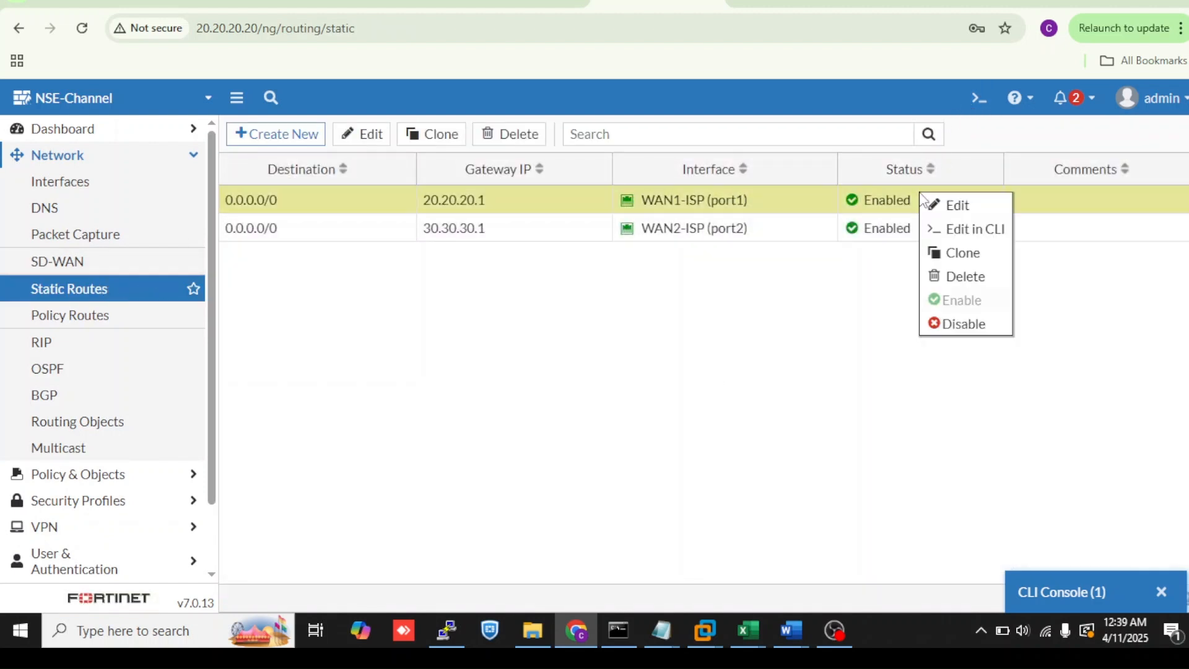
pyautogui.click(936, 228)
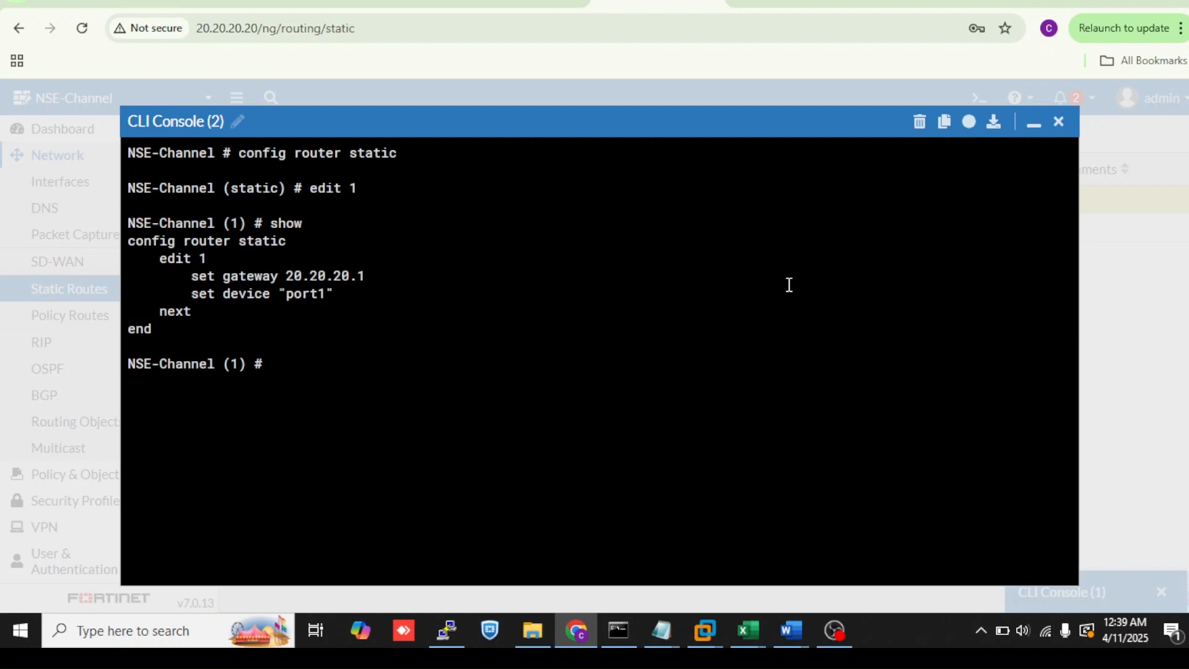
pyautogui.write('set weight')
pyautogui.press('?')
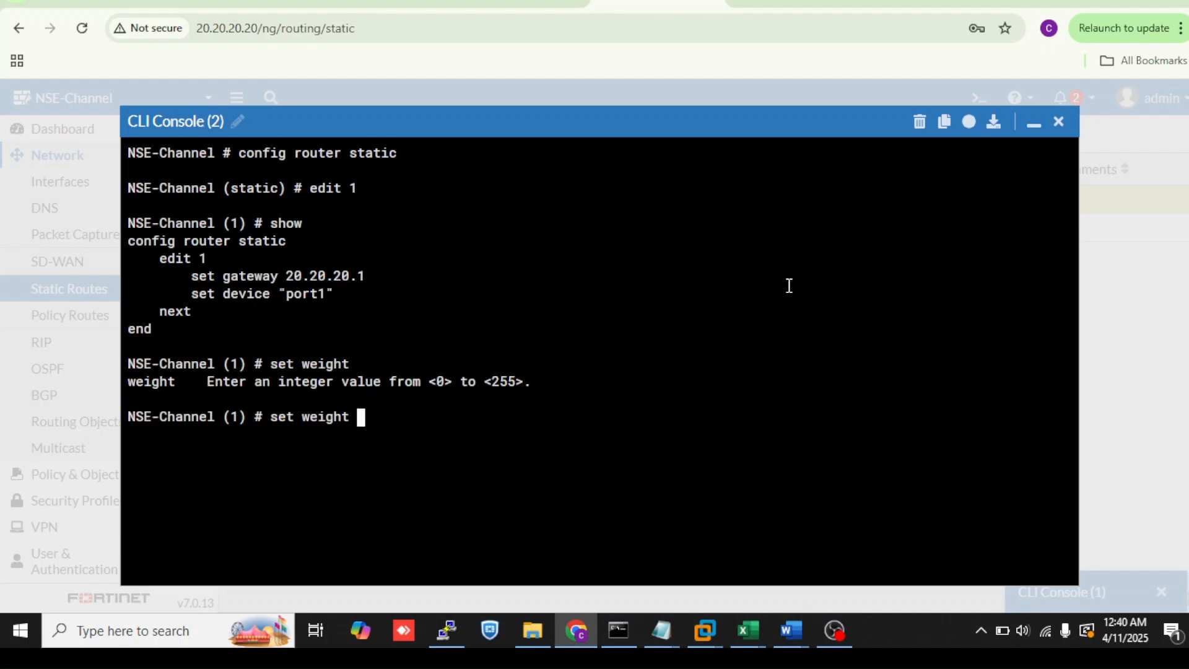
pyautogui.write('80')
pyautogui.click(1059, 123)
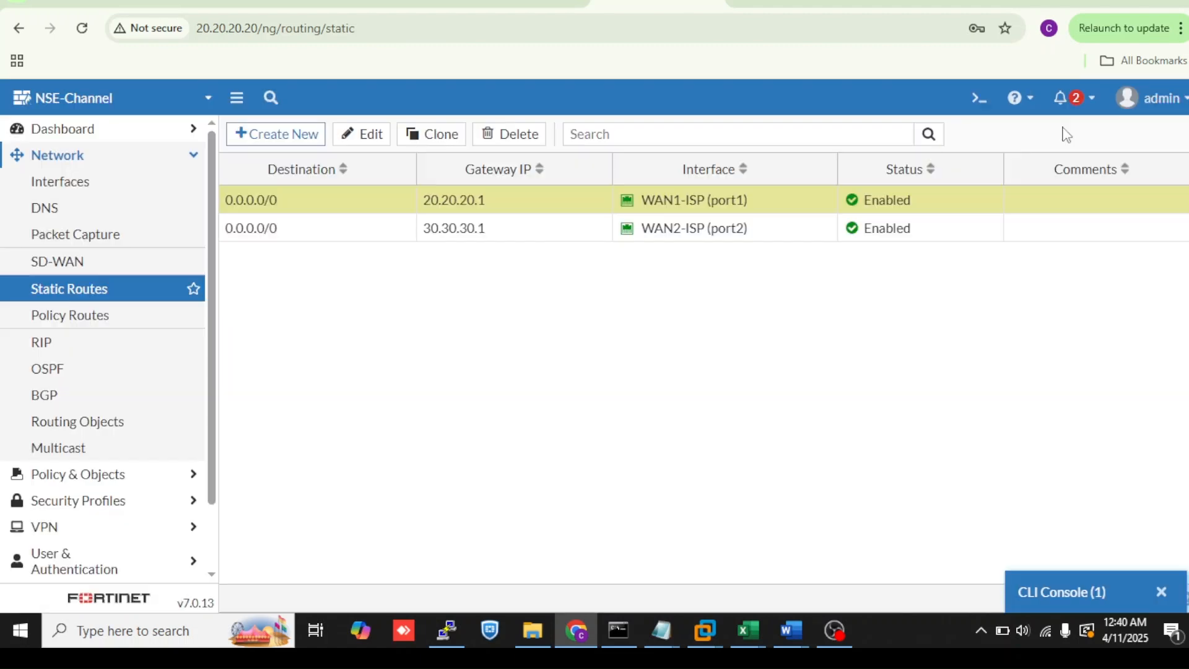
# - Reopen the CLI console with a fresh session after leaving the dropped one
pyautogui.click(131, 296)
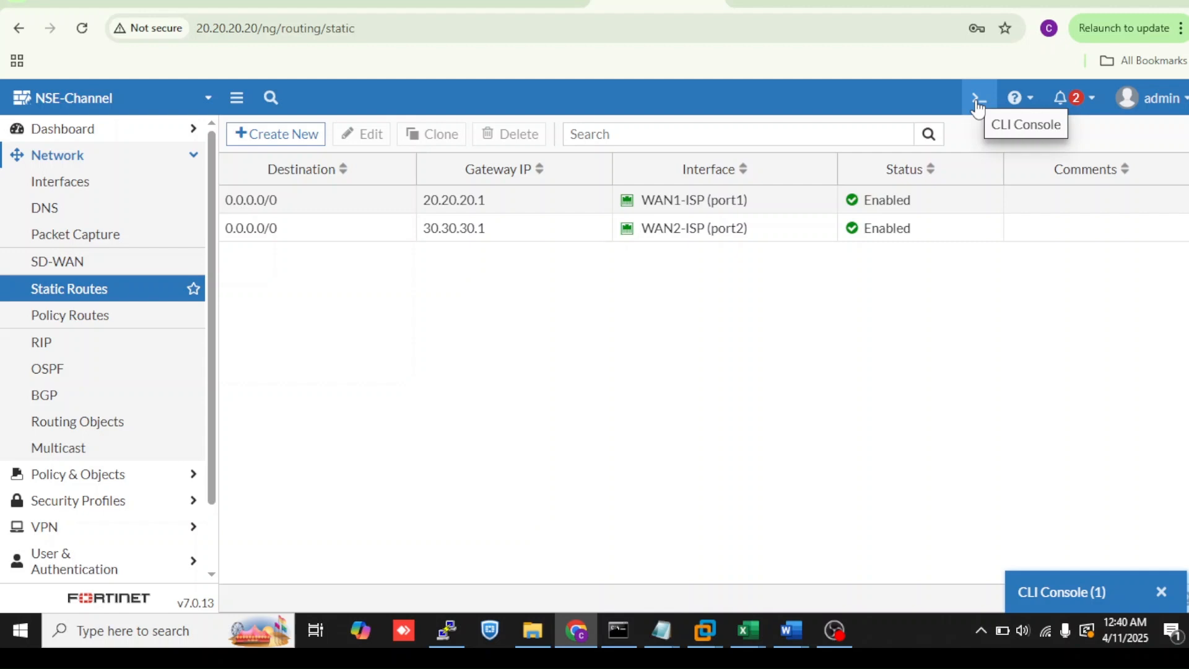
pyautogui.click(1118, 603)
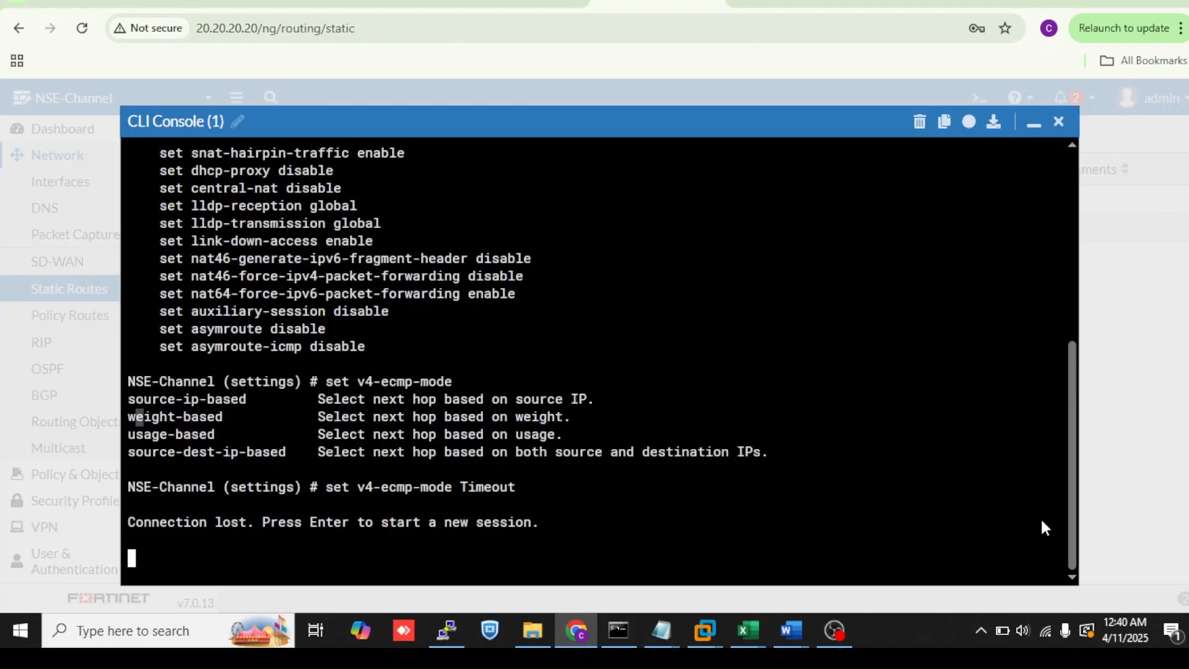
pyautogui.hotkey('ctrl', 'c')
pyautogui.write('exit')
pyautogui.press('Return')
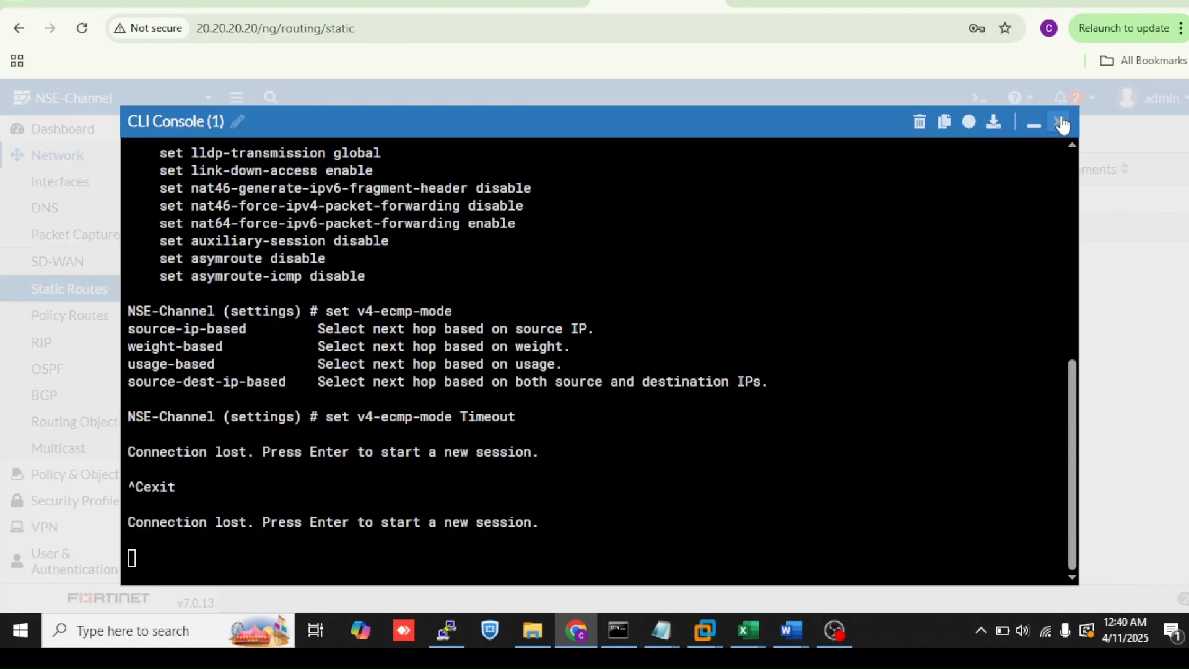
pyautogui.click(1058, 122)
pyautogui.click(981, 99)
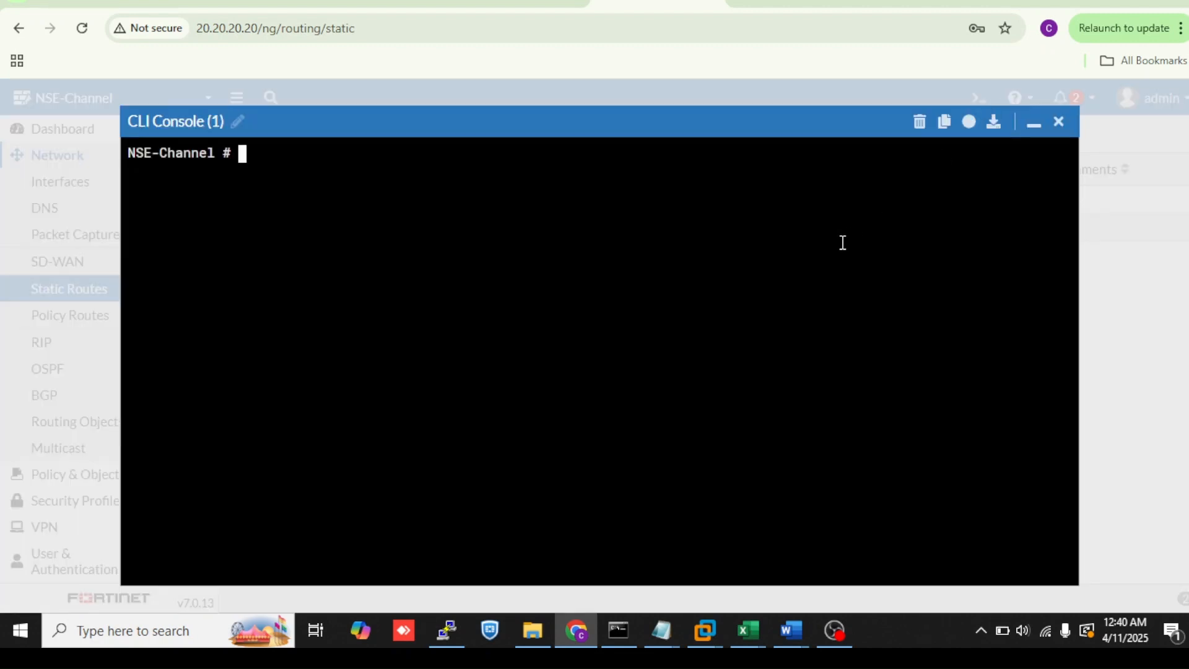
# - Enter the config system settings context in the CLI
pyautogui.press('Return')
pyautogui.write('set ')
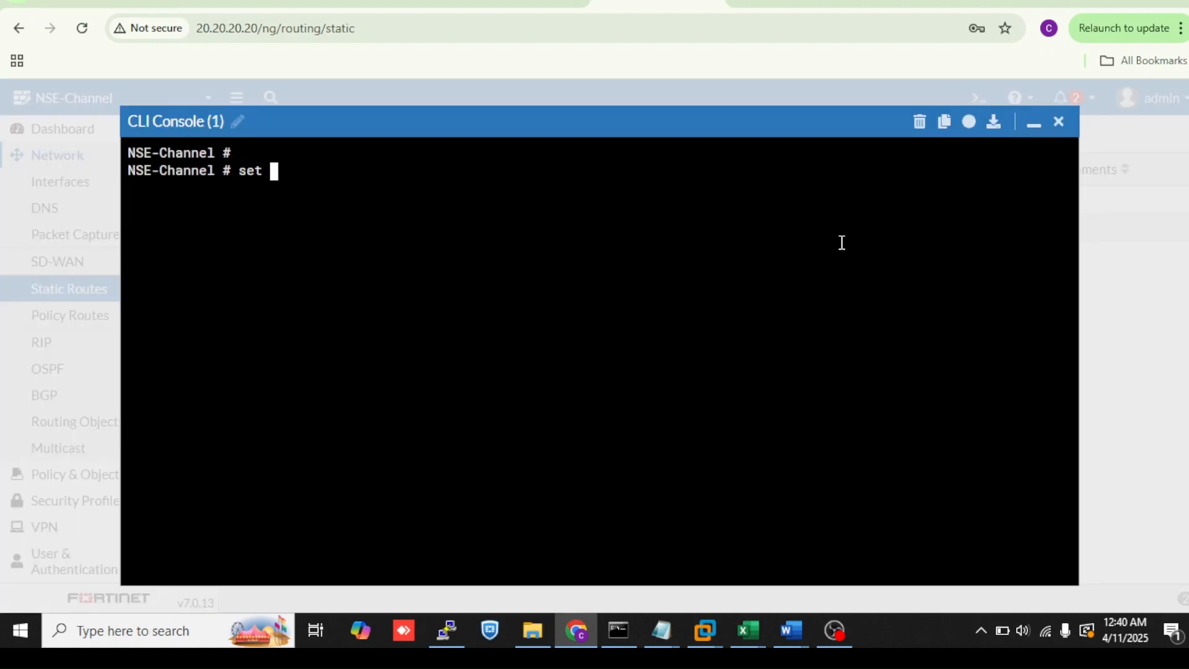
pyautogui.write('ec?')
pyautogui.write('m')
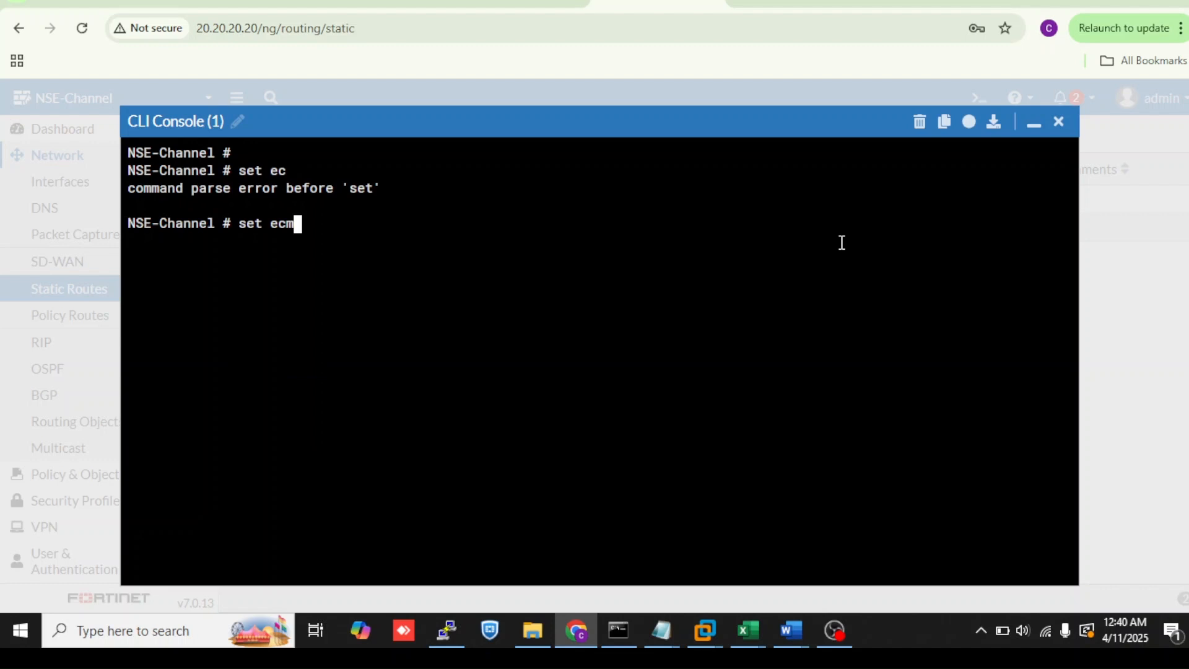
pyautogui.write('?')
pyautogui.press('BackSpace')
pyautogui.press('BackSpace')
pyautogui.press('BackSpace')
pyautogui.press('BackSpace')
pyautogui.press('BackSpace')
pyautogui.press('BackSpace')
pyautogui.press('BackSpace')
pyautogui.write('config  sy')
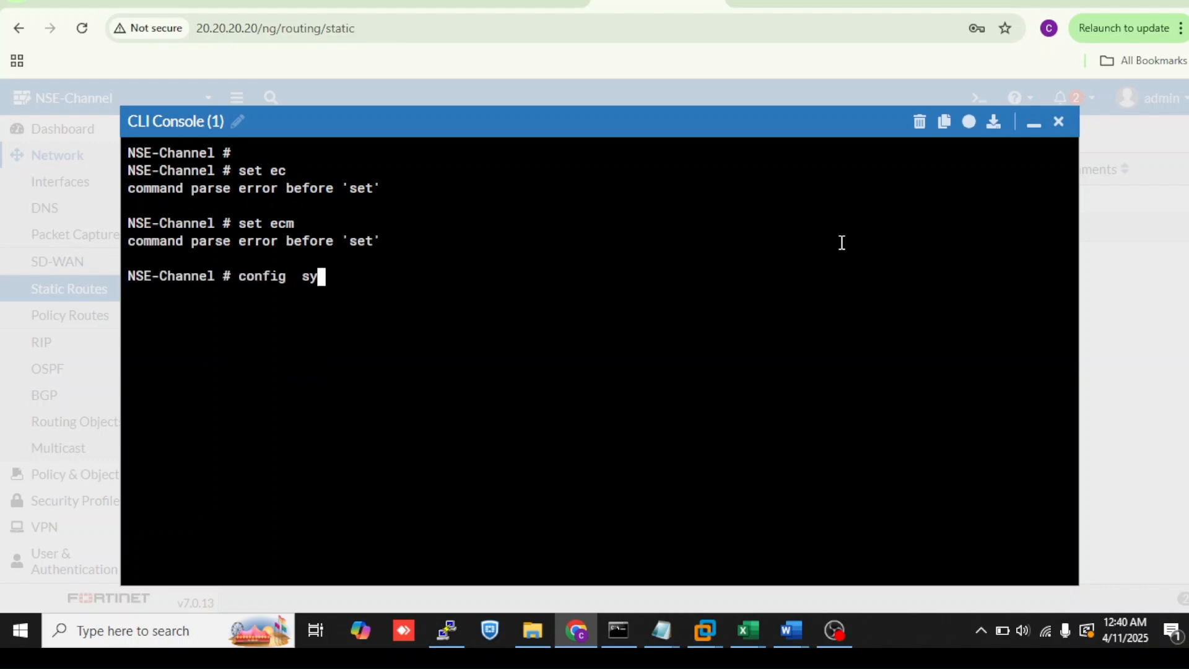
pyautogui.press('Tab')
pyautogui.write('set')
pyautogui.press('Tab')
pyautogui.press('Return')
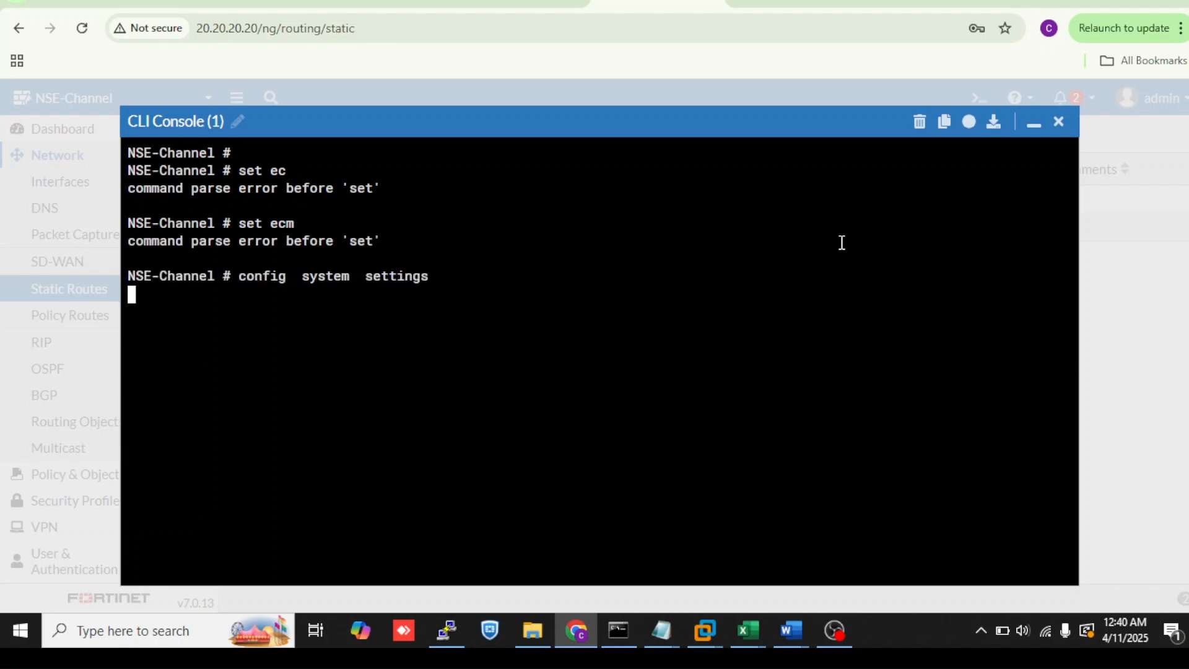
# - Look up the help for the ecmp-max-paths setting, then minimize the console
pyautogui.write('set ec')
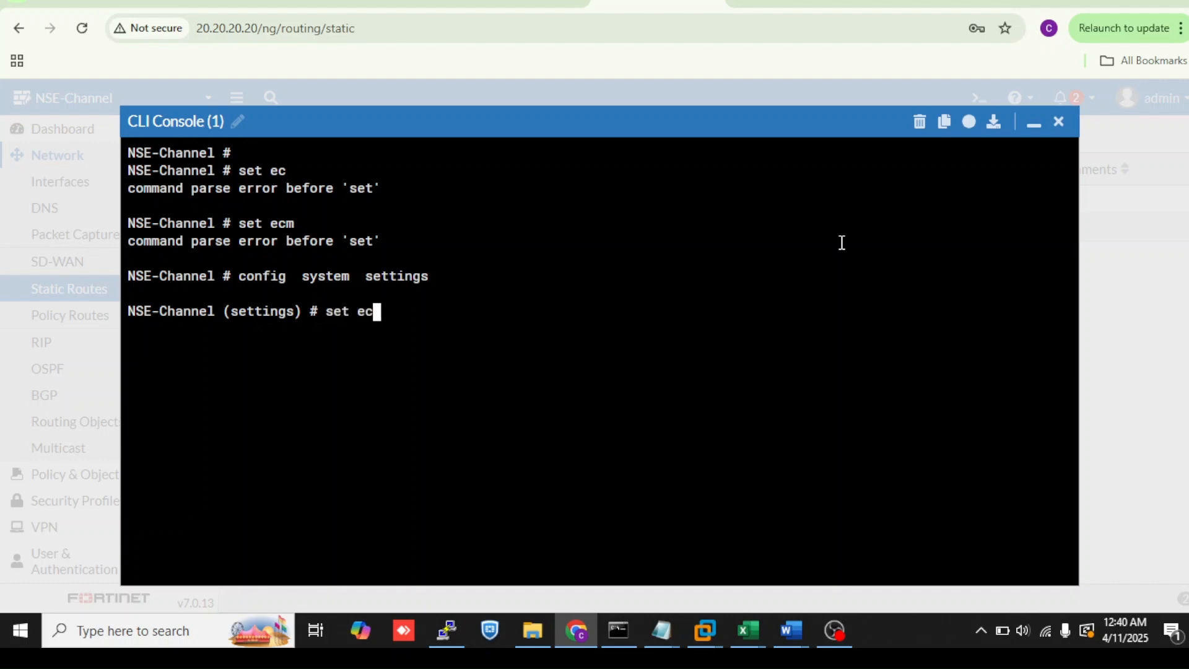
pyautogui.press('Tab')
pyautogui.press('?')
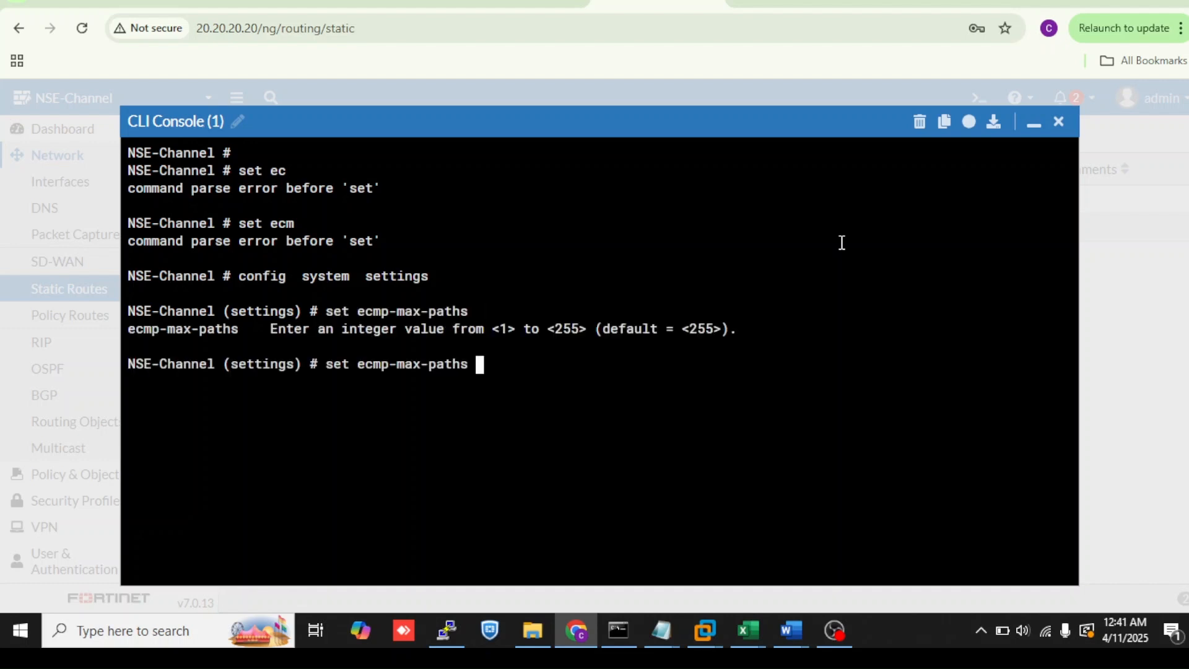
pyautogui.moveTo(722, 329); pyautogui.dragTo(507, 331)
pyautogui.click(1034, 122)
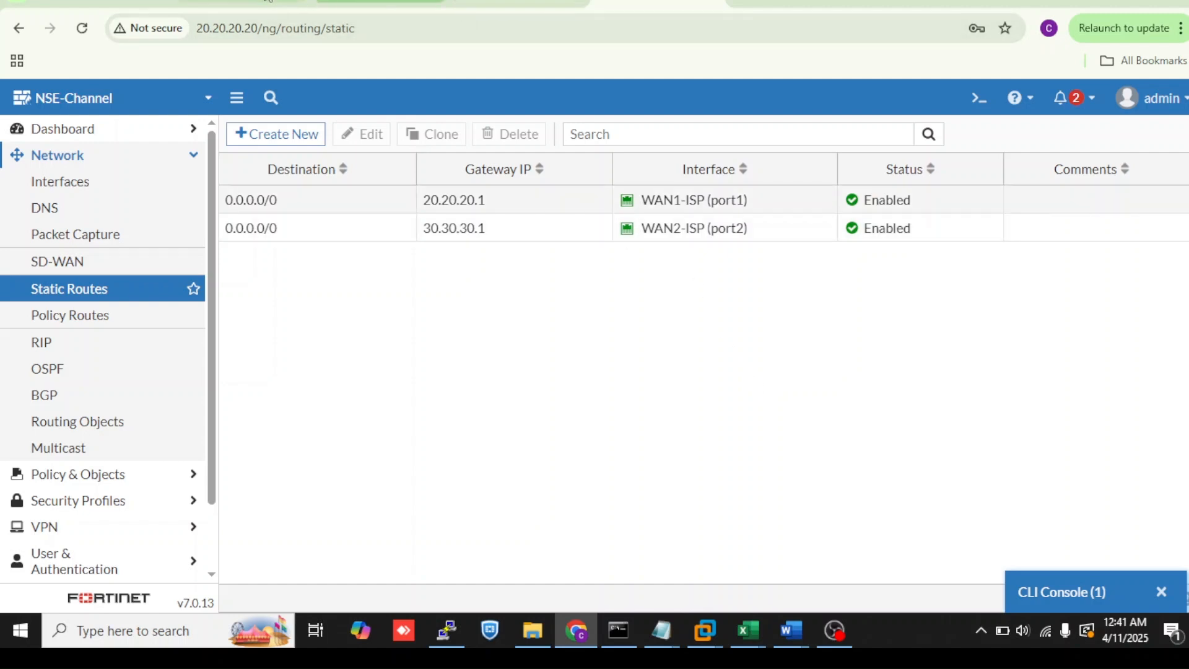
# - Switch to the lab topology tab, reconnect the terminal and open the Dekstop3 session
pyautogui.click(235, 5)
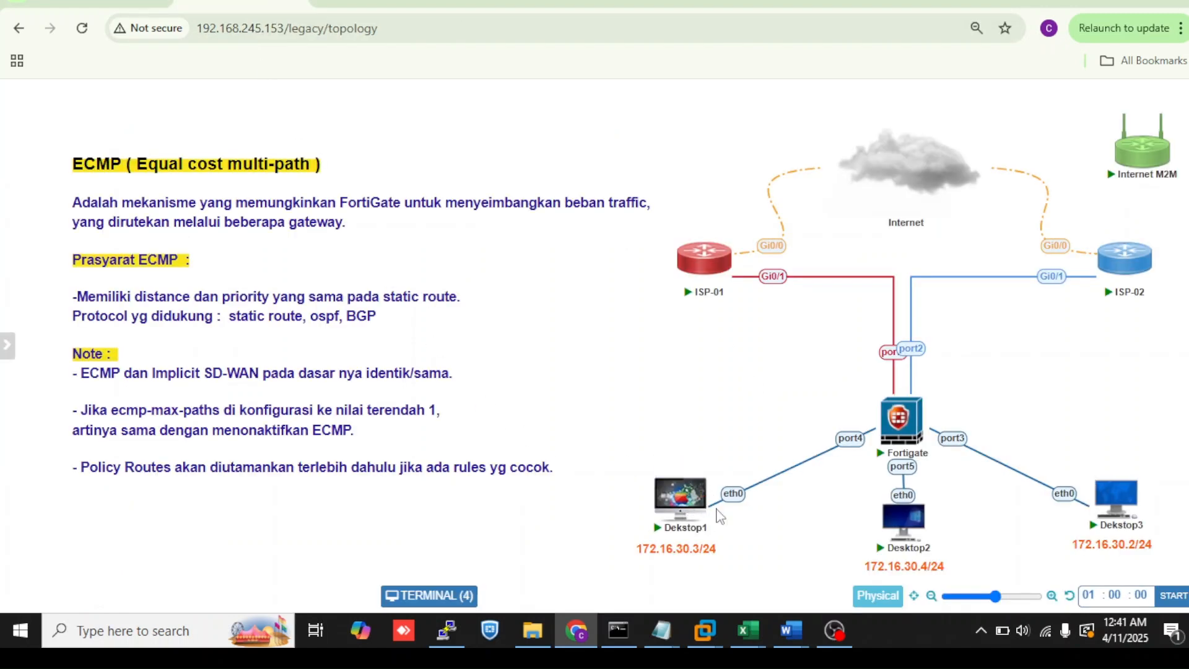
pyautogui.click(437, 585)
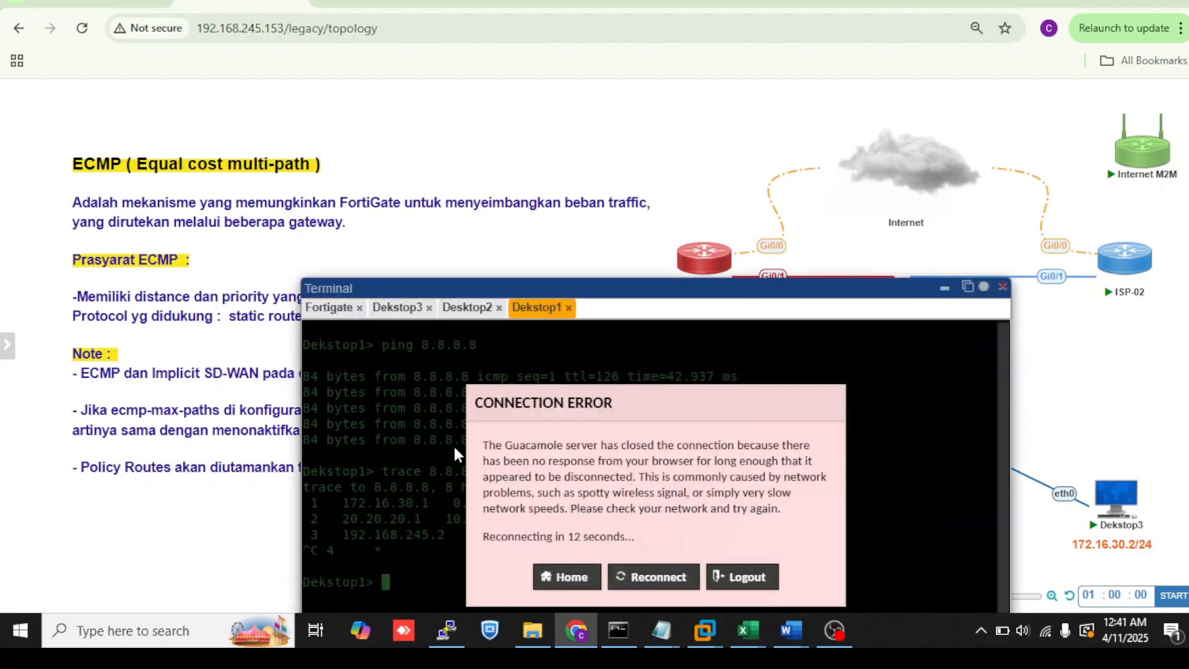
pyautogui.click(632, 566)
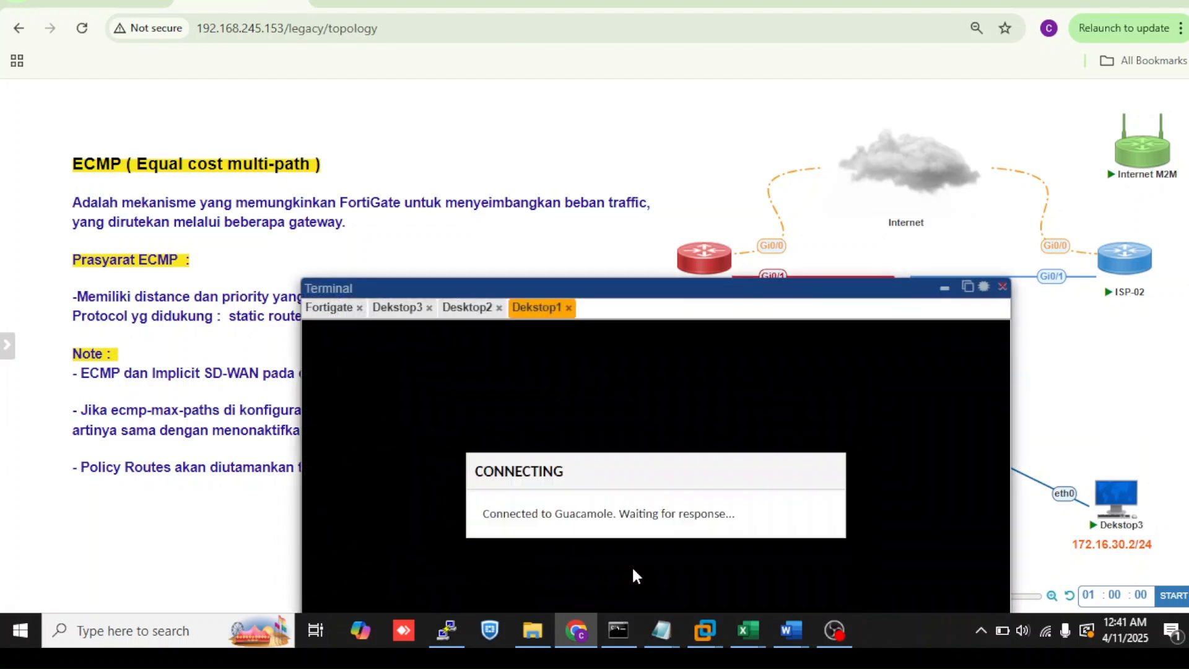
pyautogui.click(406, 316)
pyautogui.moveTo(432, 286); pyautogui.dragTo(406, 159)
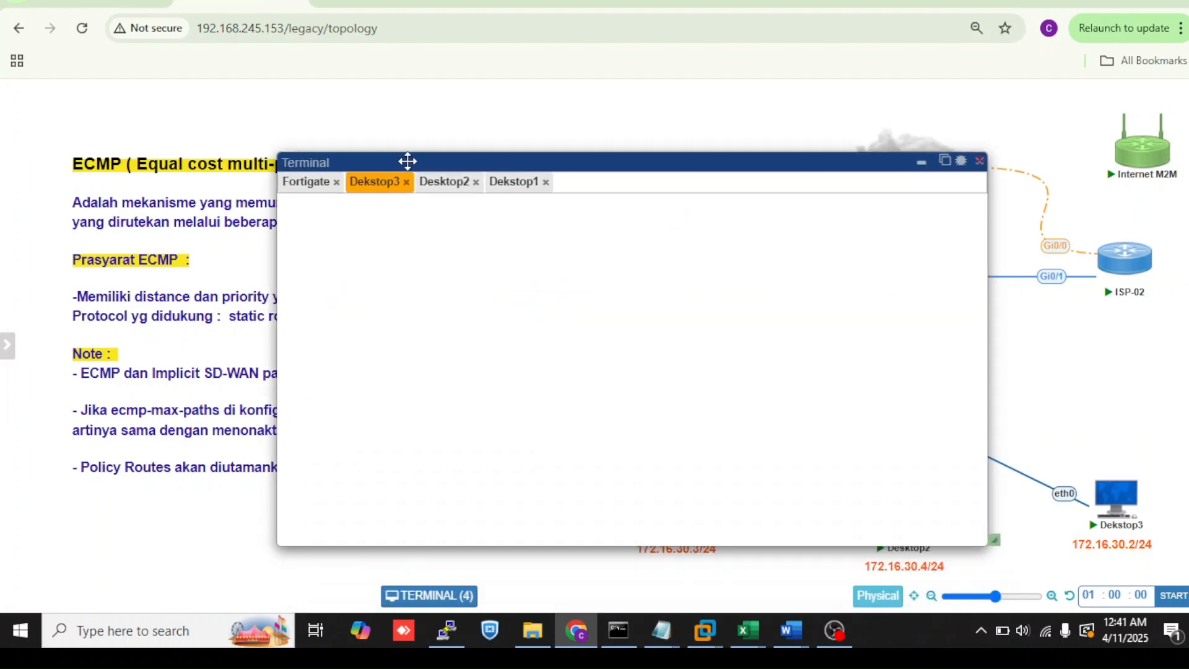
# - Rerun the traceroute to 8.8.8.8 from Dekstop3, stop it, and minimize the terminal
pyautogui.click(631, 454)
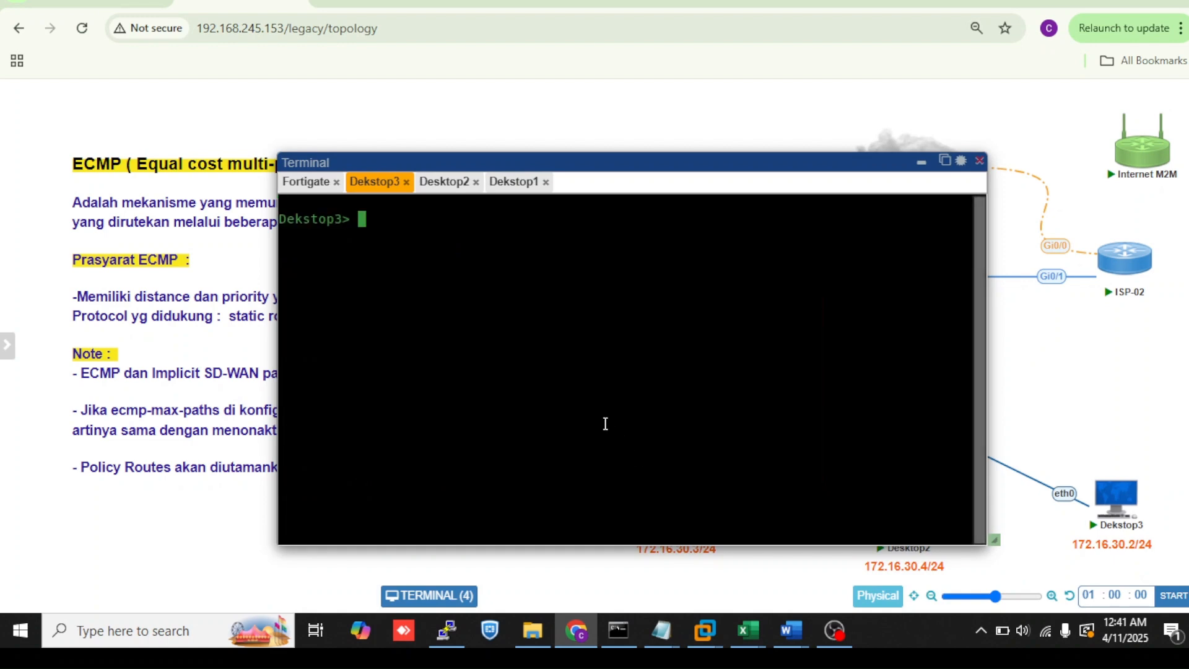
pyautogui.press('Up')
pyautogui.press('Up')
pyautogui.press('Return')
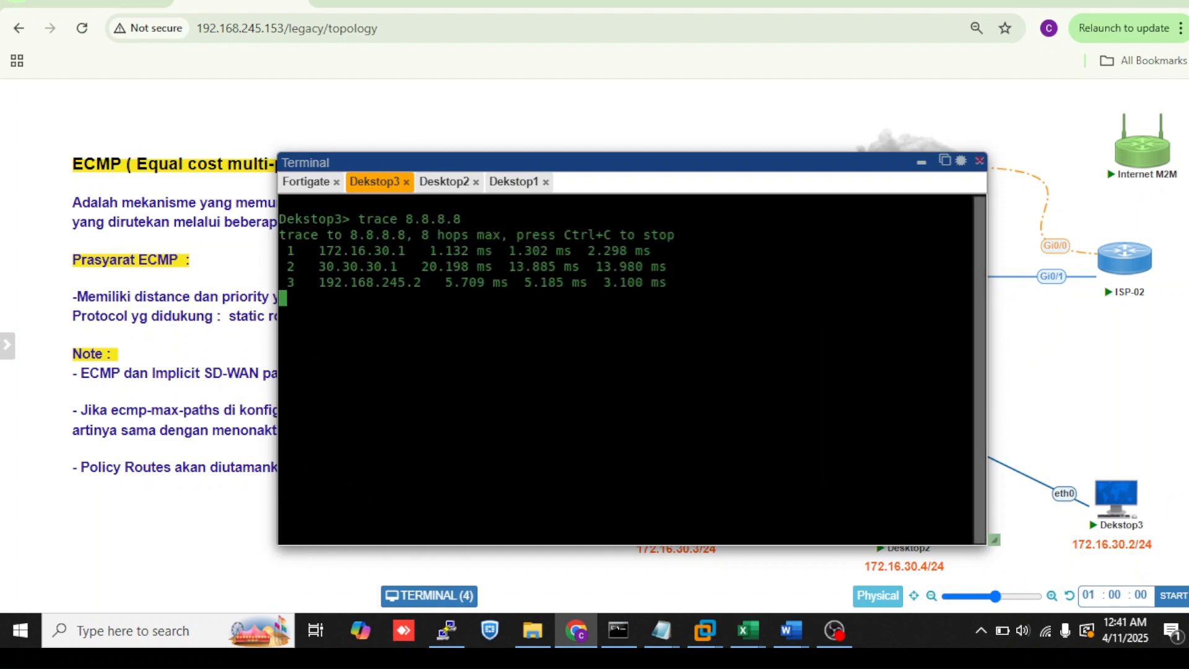
pyautogui.hotkey('ctrl', 'c')
pyautogui.moveTo(400, 271); pyautogui.dragTo(319, 273)
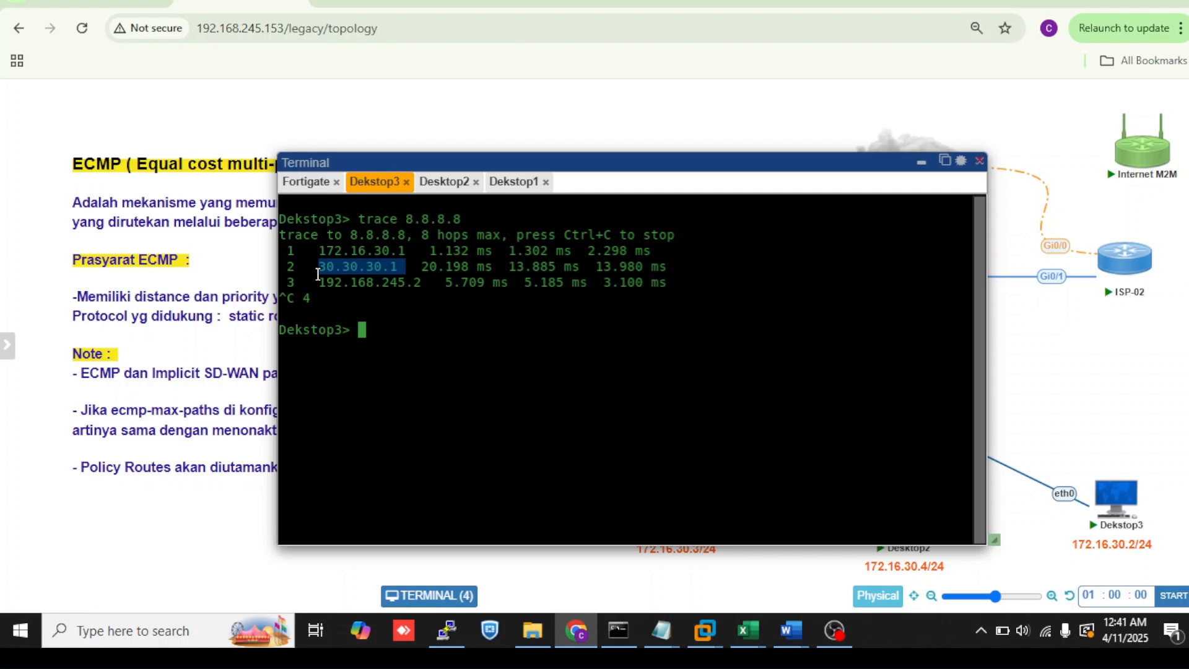
pyautogui.click(921, 165)
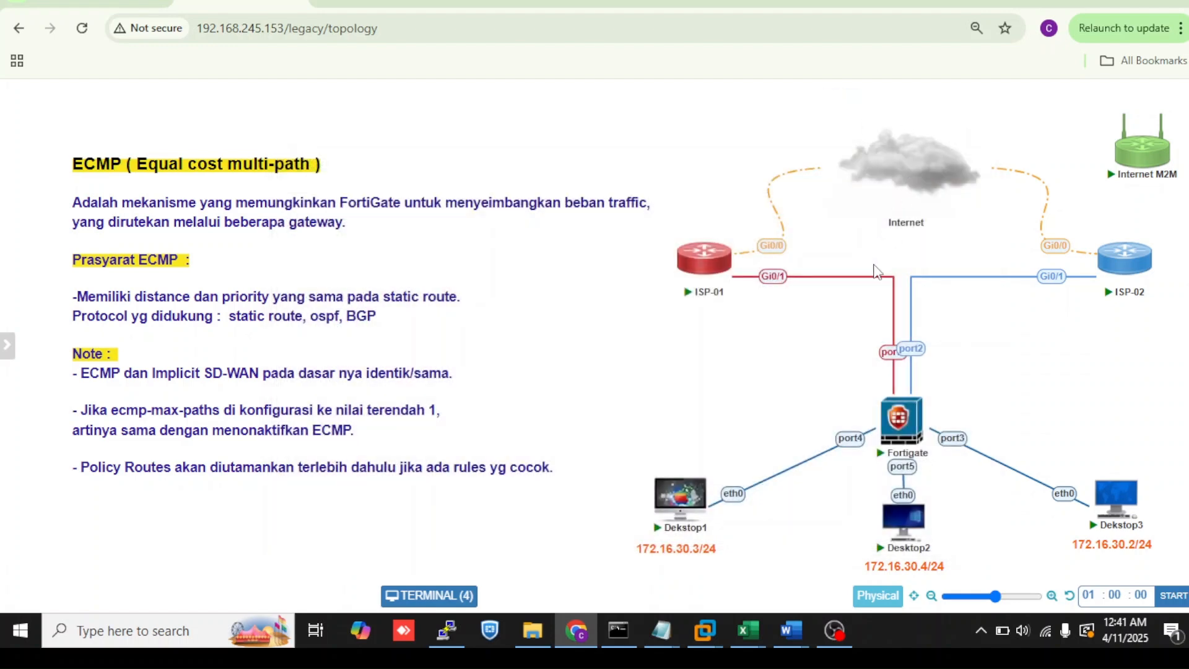
# - Return to the FortiGate CLI console and end the system settings context
pyautogui.click(681, 3)
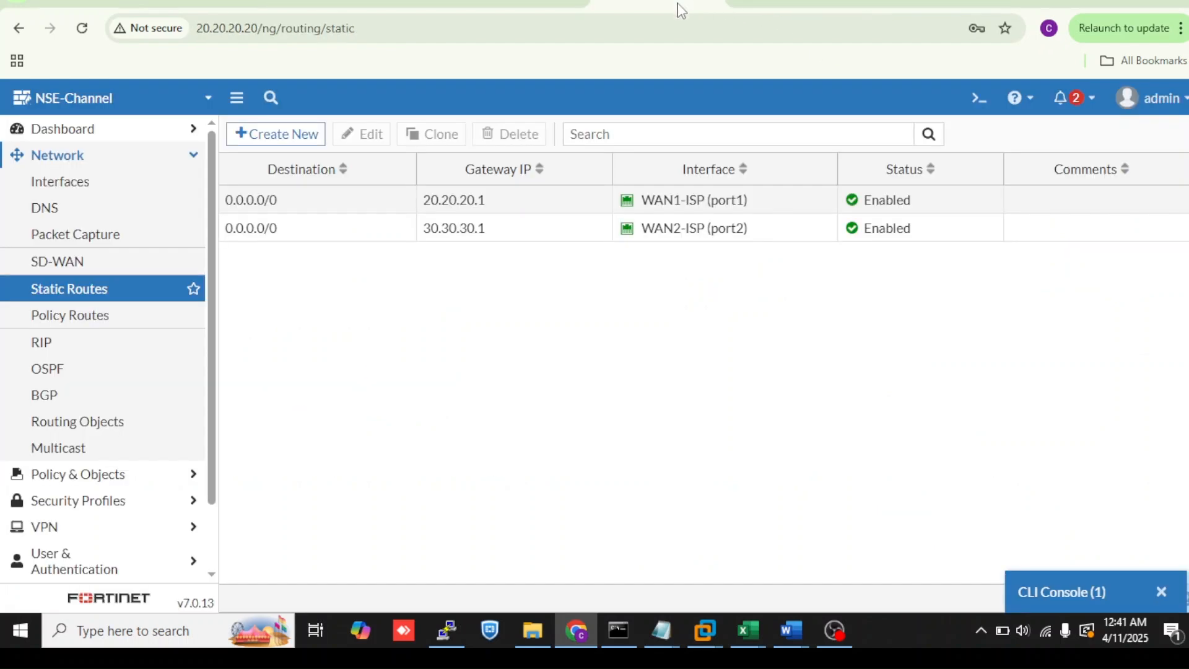
pyautogui.click(1084, 594)
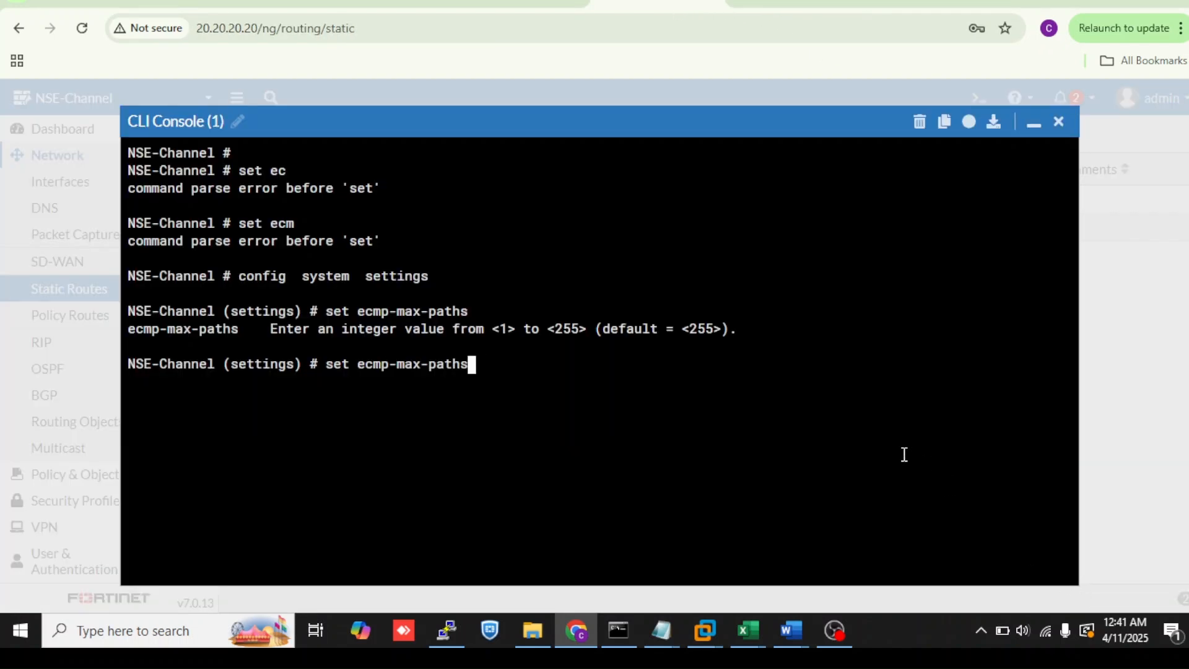
pyautogui.press('BackSpace')
pyautogui.press('BackSpace')
pyautogui.press('BackSpace')
pyautogui.press('BackSpace')
pyautogui.press('BackSpace')
pyautogui.press('BackSpace')
pyautogui.press('BackSpace')
pyautogui.press('BackSpace')
pyautogui.press('BackSpace')
pyautogui.press('BackSpace')
pyautogui.press('BackSpace')
pyautogui.press('BackSpace')
pyautogui.press('BackSpace')
pyautogui.press('BackSpace')
pyautogui.press('BackSpace')
pyautogui.press('BackSpace')
pyautogui.press('BackSpace')
pyautogui.press('BackSpace')
pyautogui.write('co')
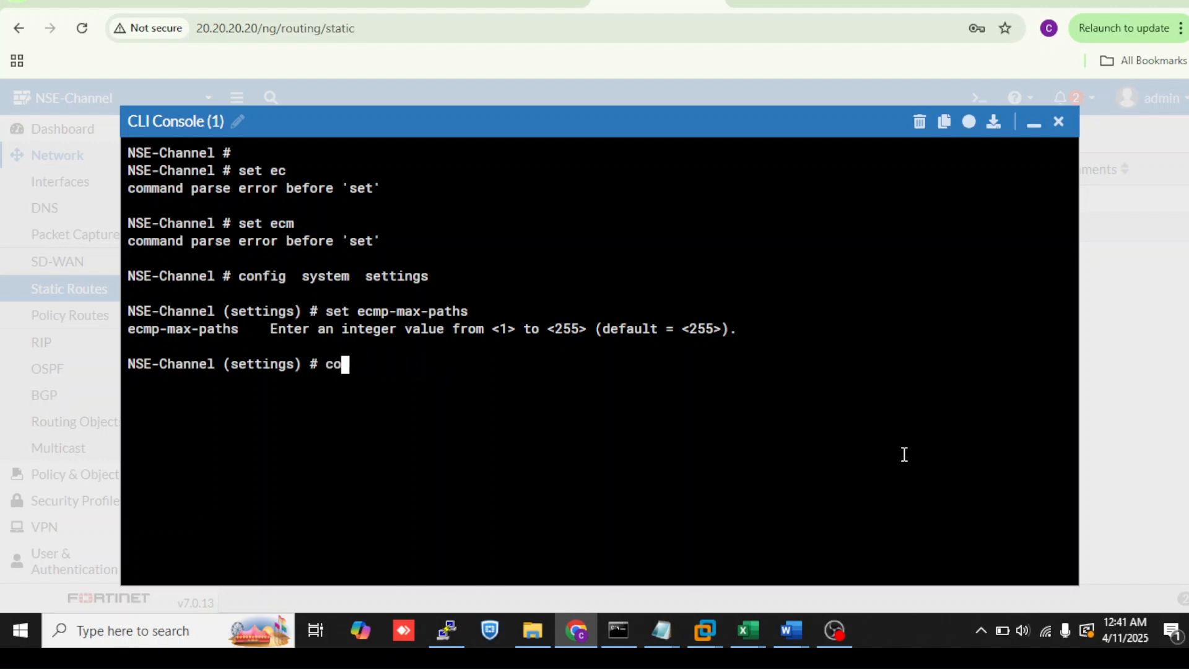
pyautogui.press('BackSpace')
pyautogui.press('BackSpace')
pyautogui.write('end')
pyautogui.press('Return')
# - Enter the config system link-monitor context and show its entries
pyautogui.write('config  system link-monitor')
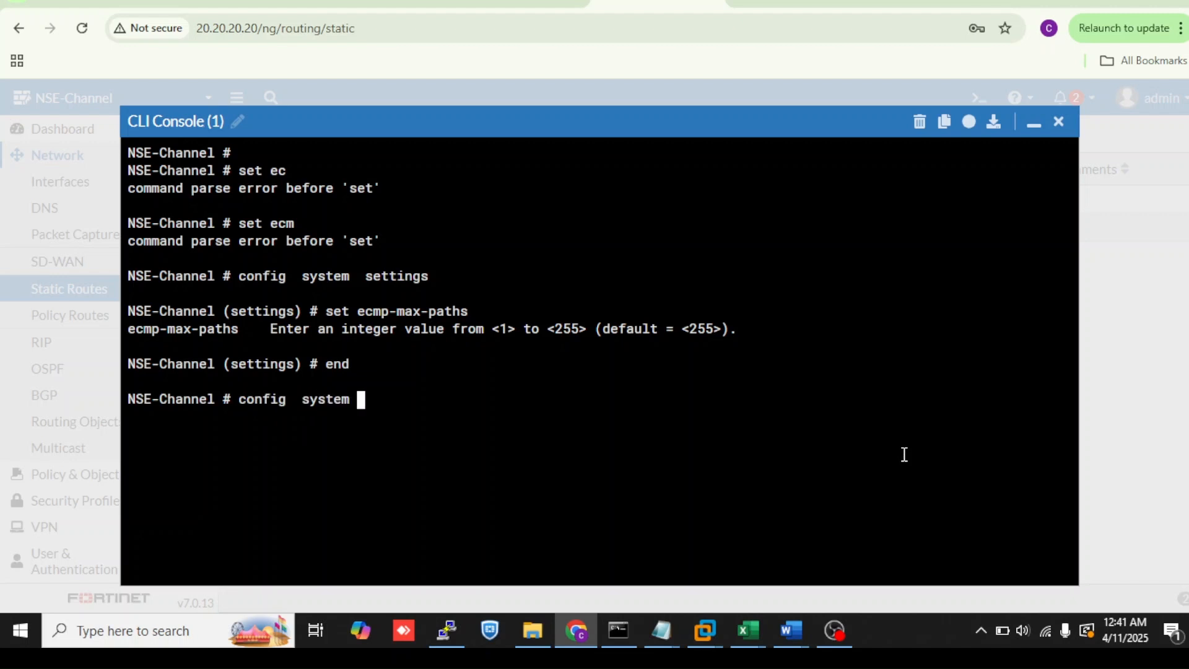
pyautogui.press('Return')
pyautogui.press('Return')
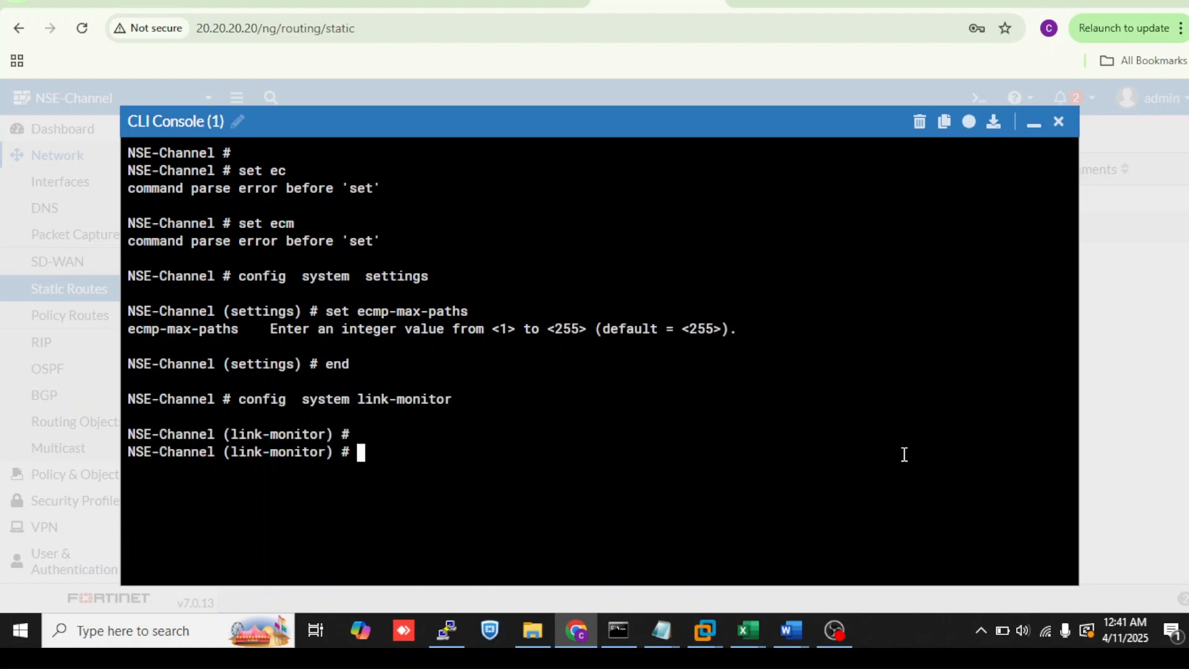
pyautogui.write('show')
pyautogui.press('Return')
pyautogui.press('Return')
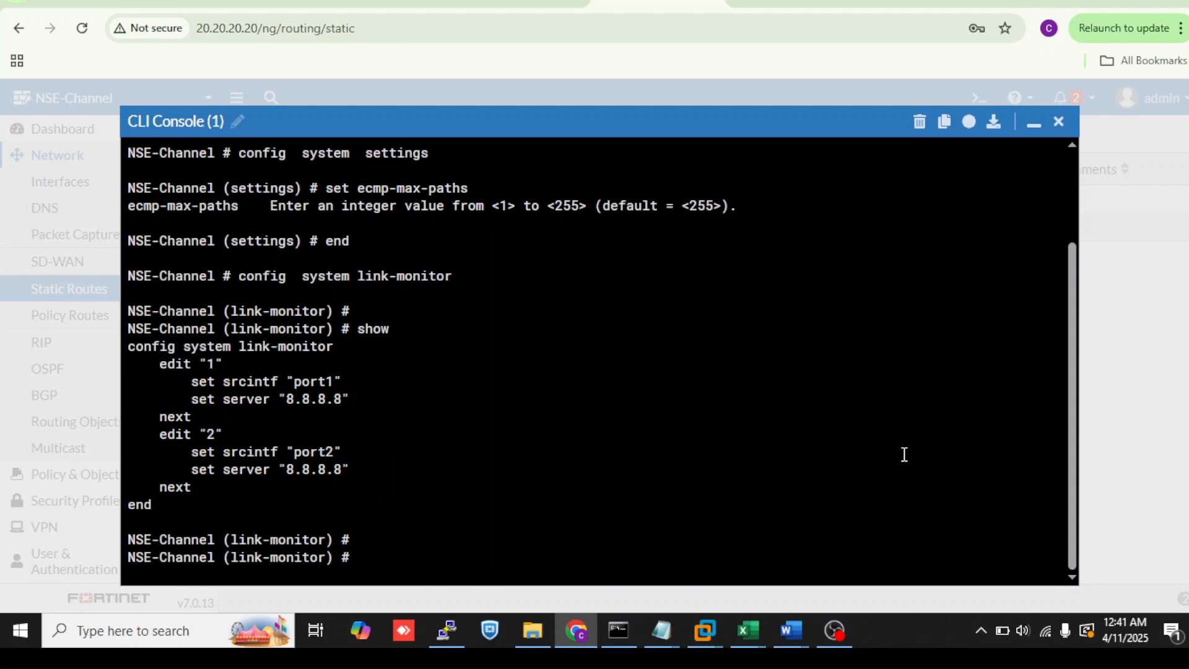
# - Review the link-monitor server entries in the console, then minimize it
pyautogui.write('edit')
pyautogui.moveTo(283, 404); pyautogui.dragTo(356, 395)
pyautogui.moveTo(286, 398); pyautogui.dragTo(346, 398)
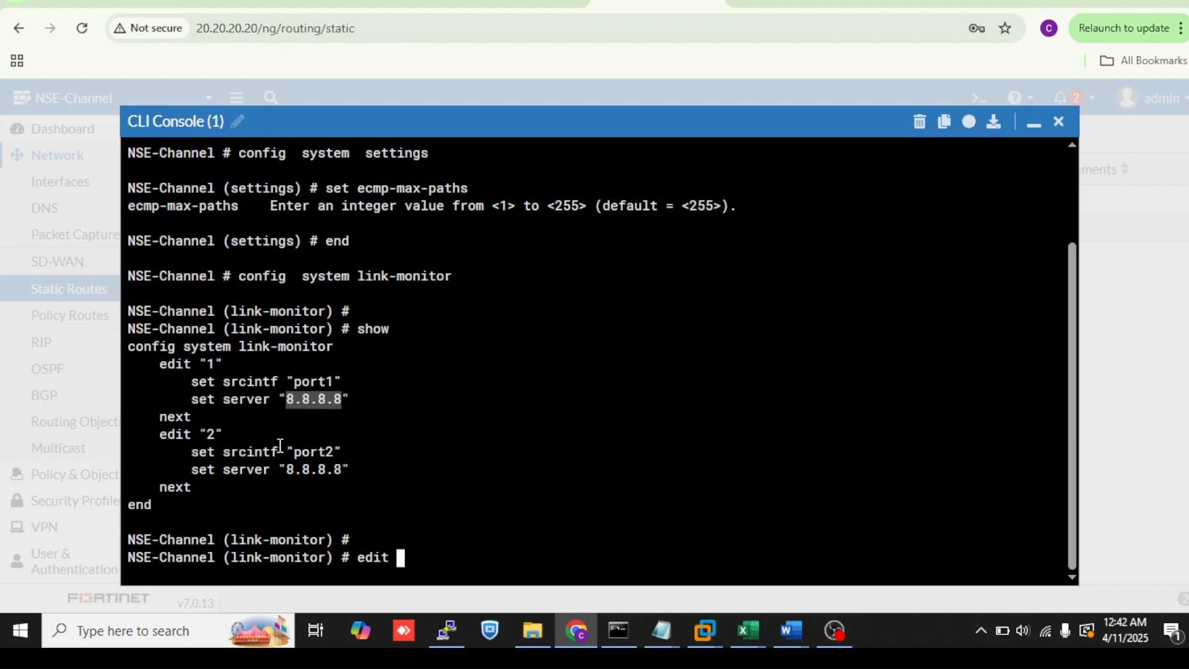
pyautogui.click(258, 452)
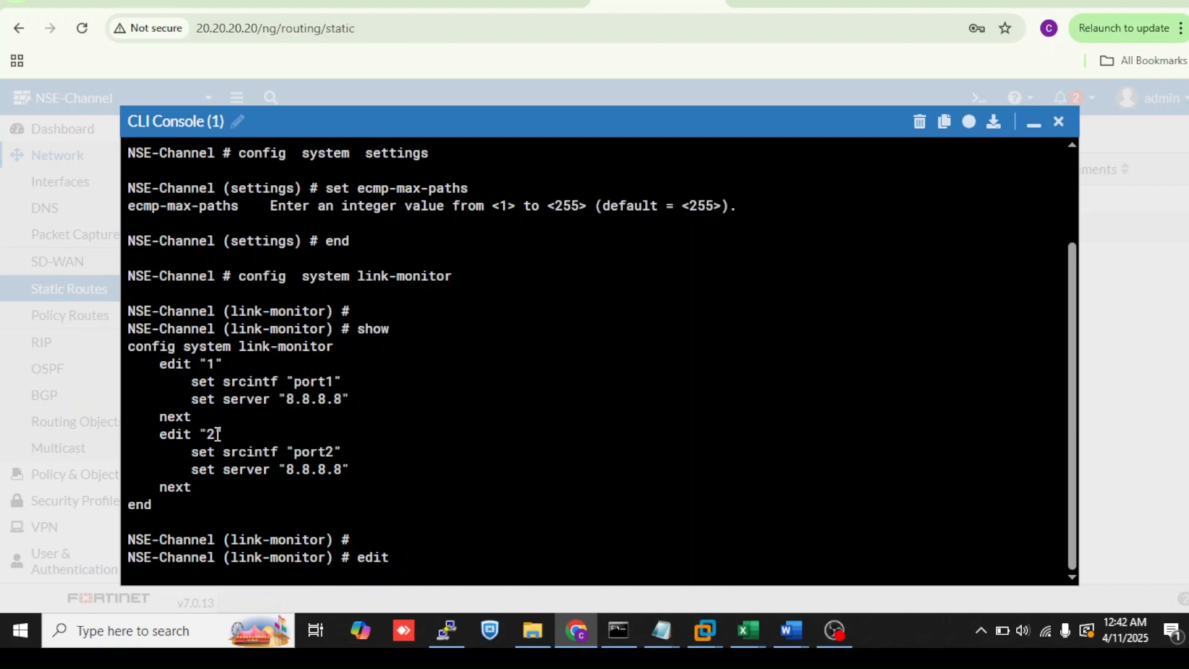
pyautogui.moveTo(290, 472)
pyautogui.mouseDown()
pyautogui.moveTo(347, 465)
pyautogui.moveTo(288, 468)
pyautogui.mouseUp()
pyautogui.click(311, 465)
pyautogui.click(1032, 127)
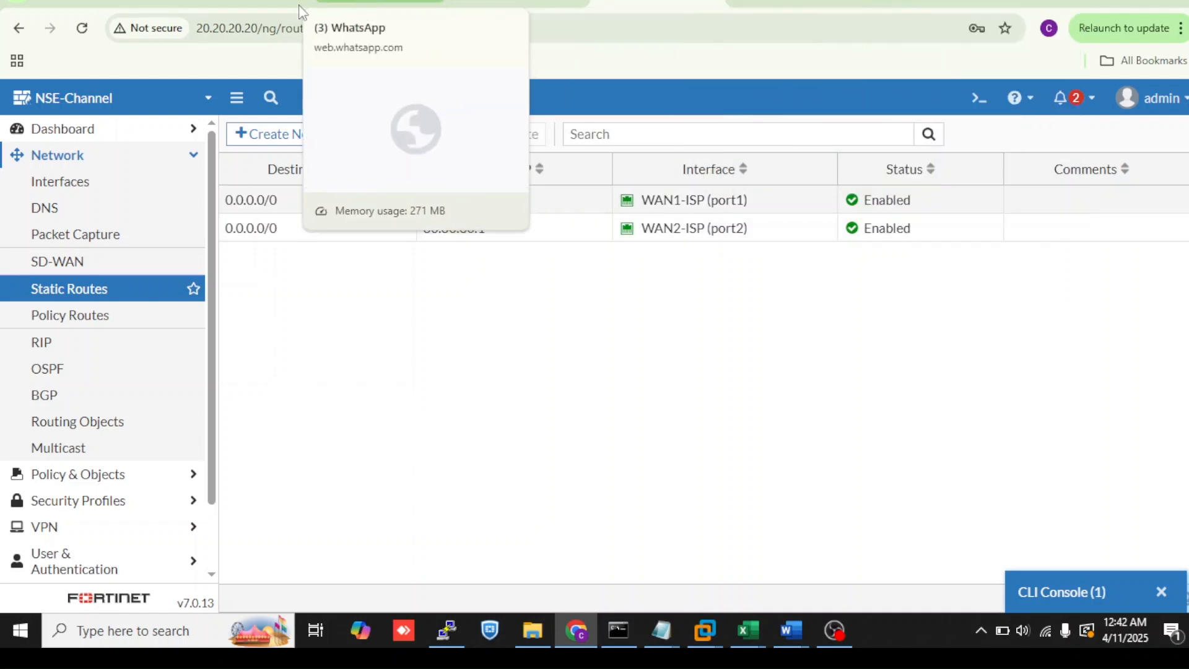
pyautogui.click(242, 6)
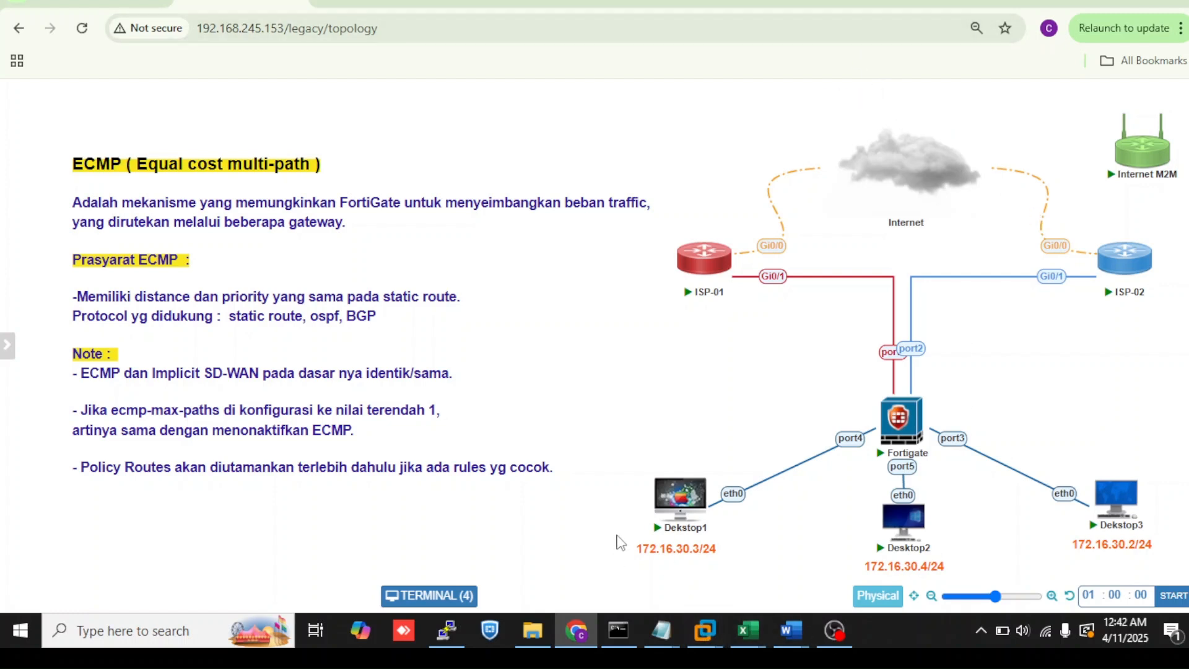
pyautogui.click(675, 8)
pyautogui.click(1056, 594)
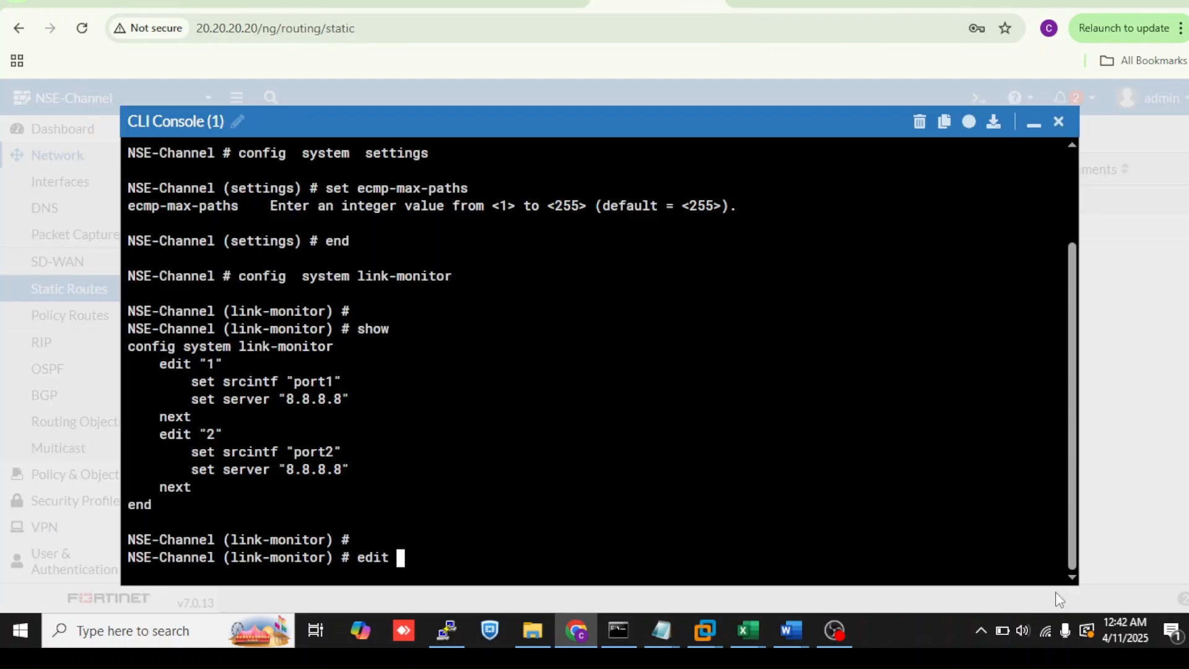
pyautogui.click(1035, 126)
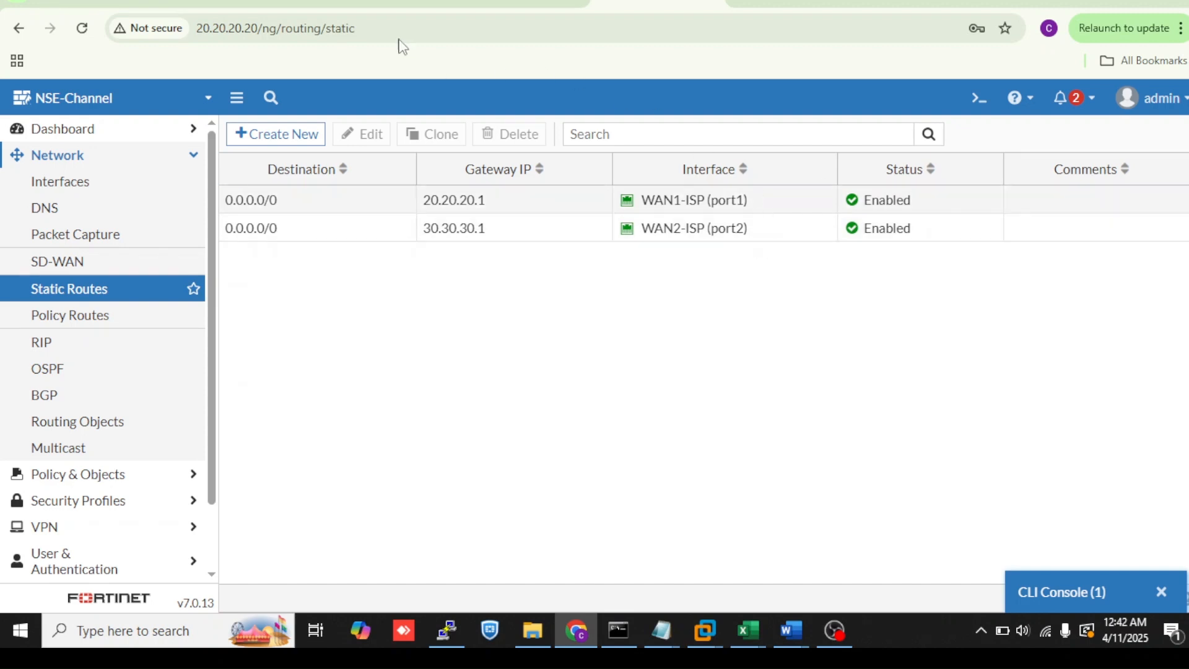
pyautogui.click(272, 5)
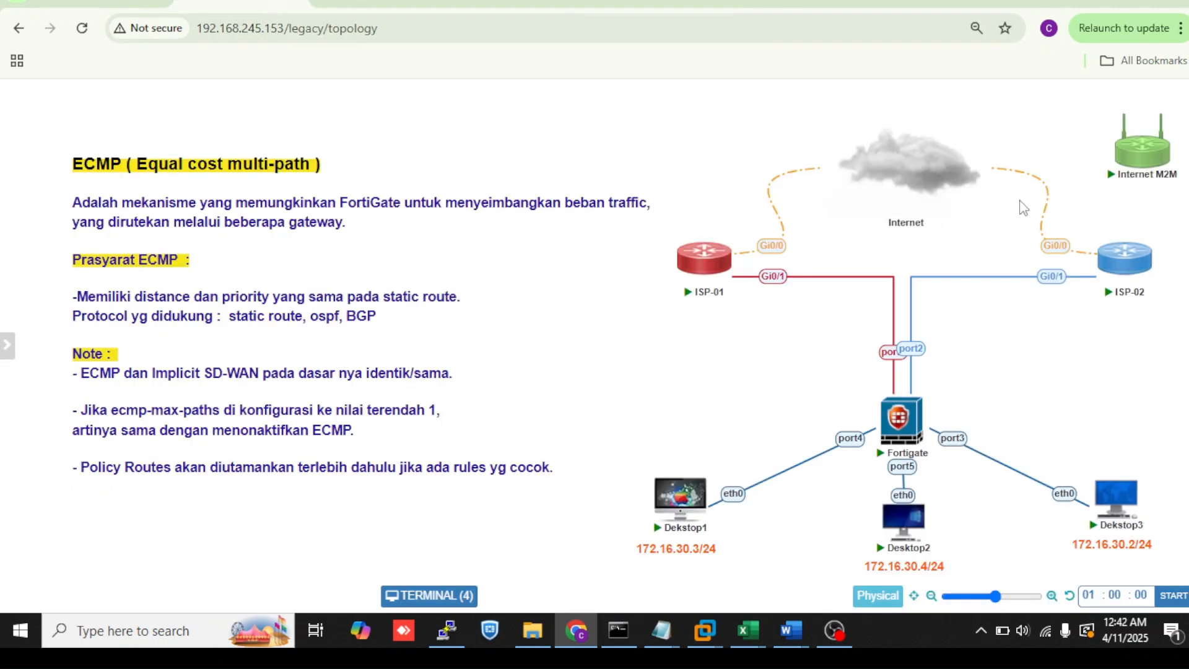